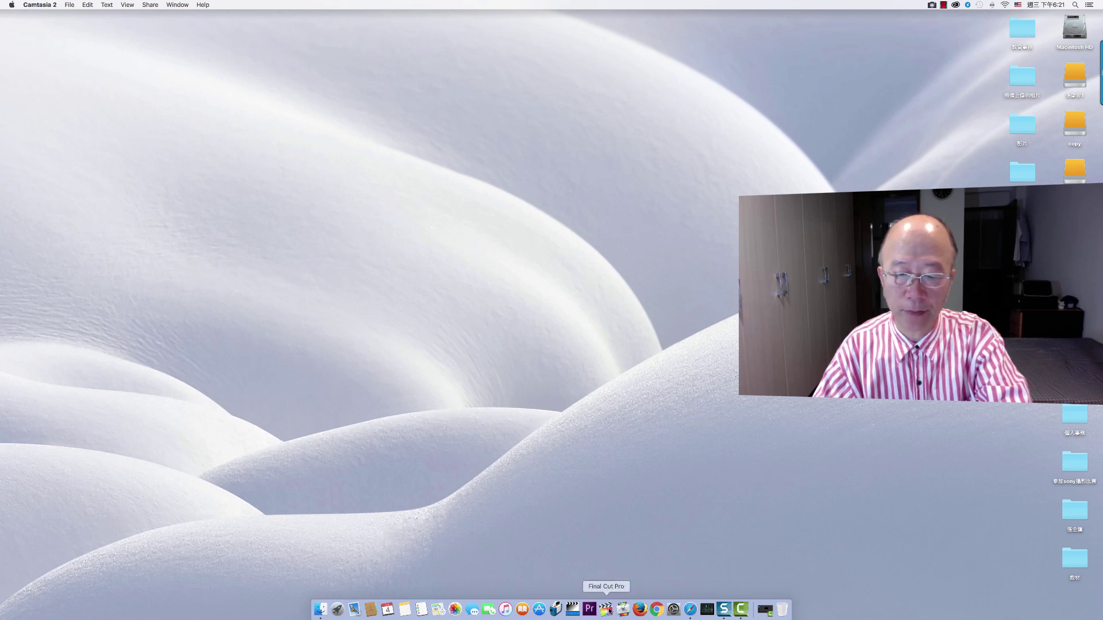
# Step: Launch Final Cut Pro on the test library and expand its Smart Collections folder
pyautogui.click(606, 609)
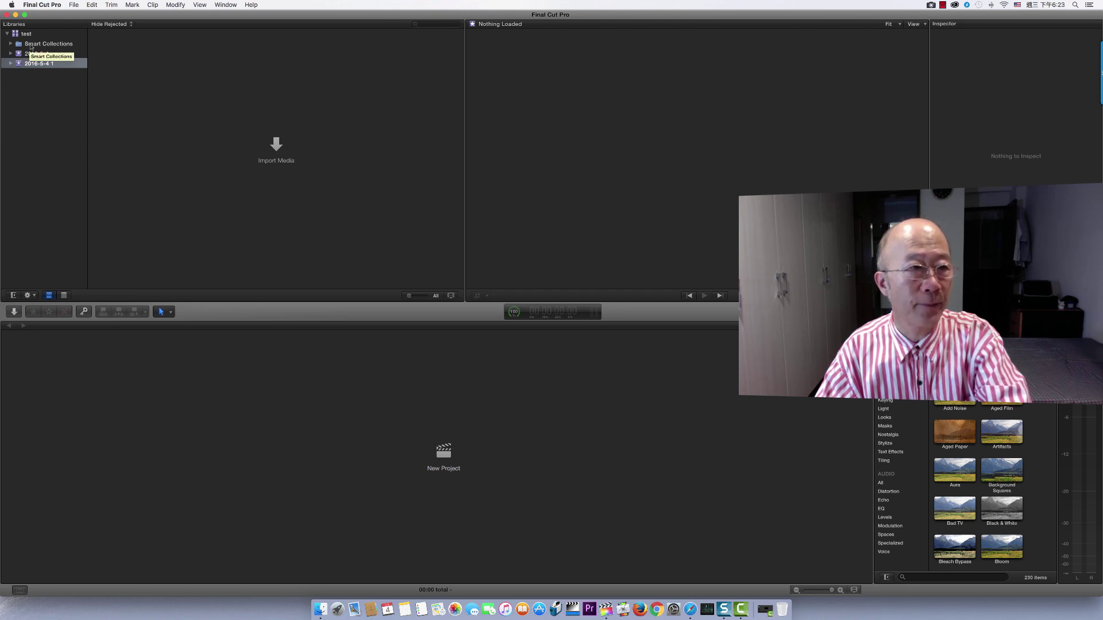
pyautogui.click(11, 44)
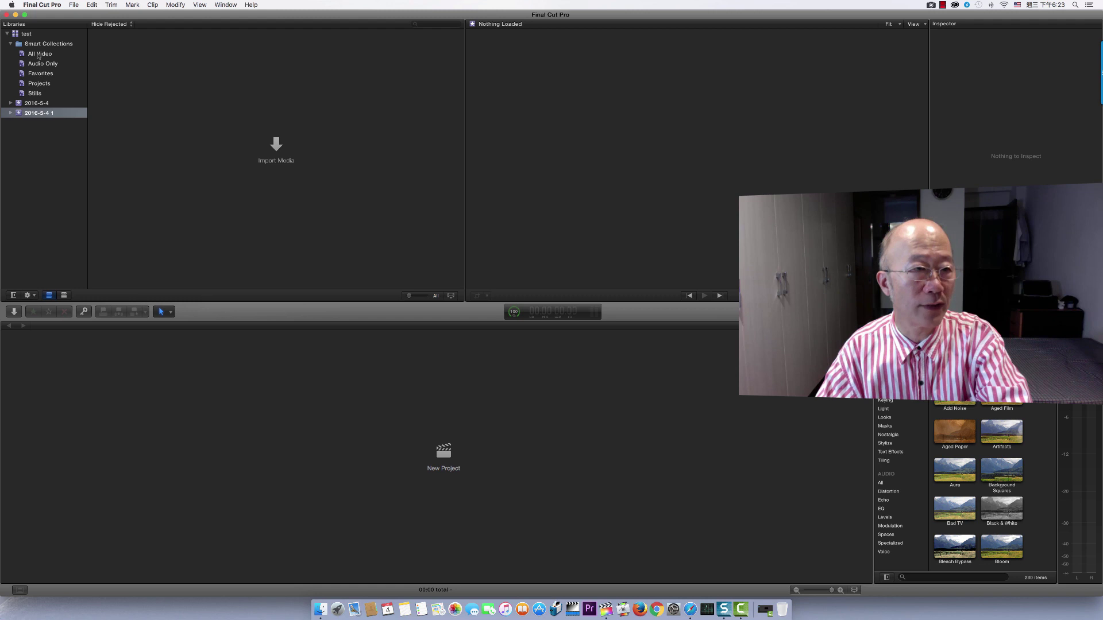
# Step: Collapse Smart Collections so only the library folders and 2016-5-4 events show
pyautogui.click(10, 44)
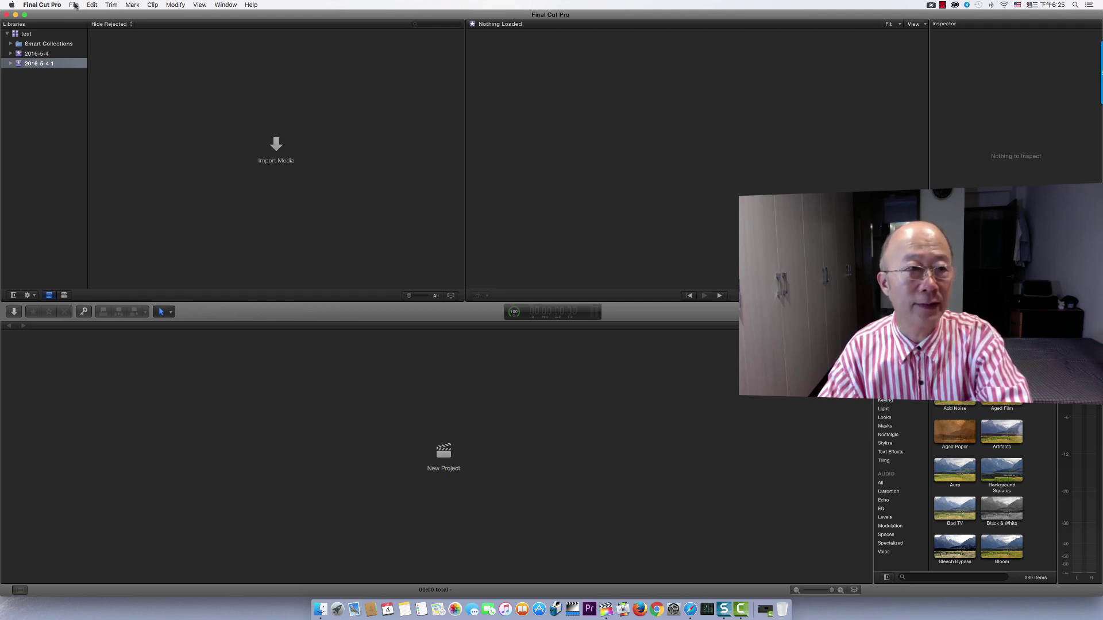
# Step: Start a new project in event 2016-5-4 1 via File > New > Project
pyautogui.click(75, 5)
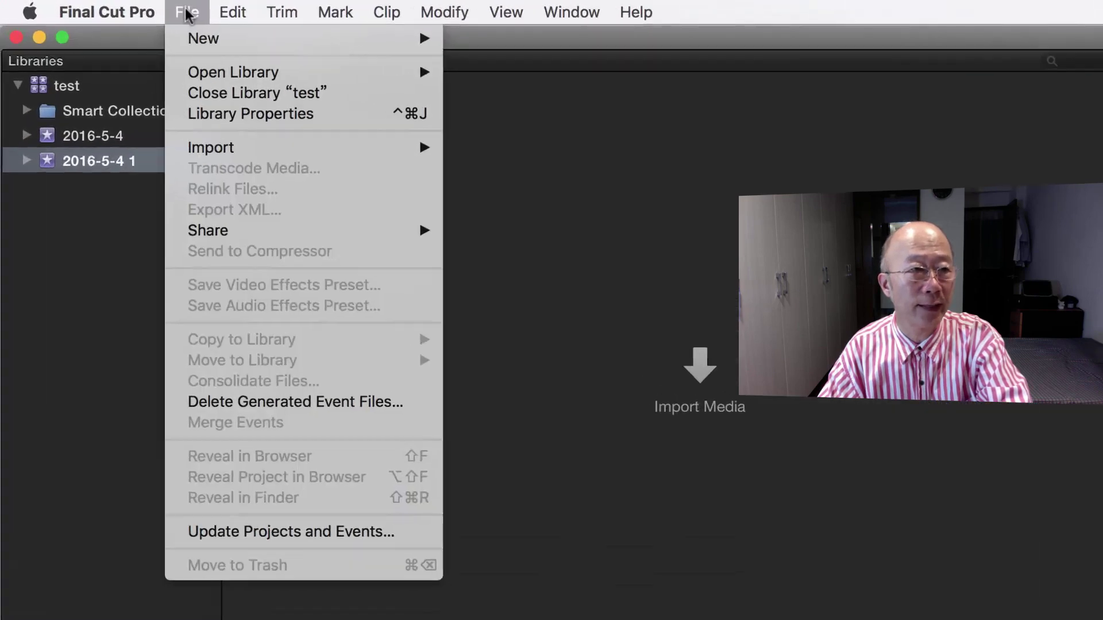
pyautogui.moveTo(185, 35)
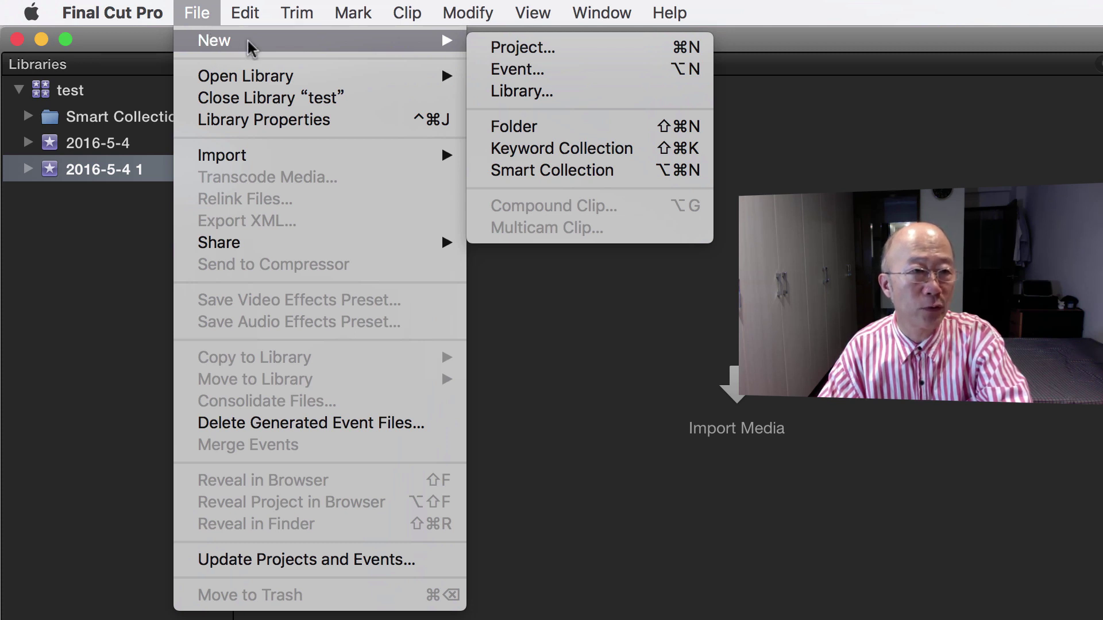
pyautogui.moveTo(423, 44)
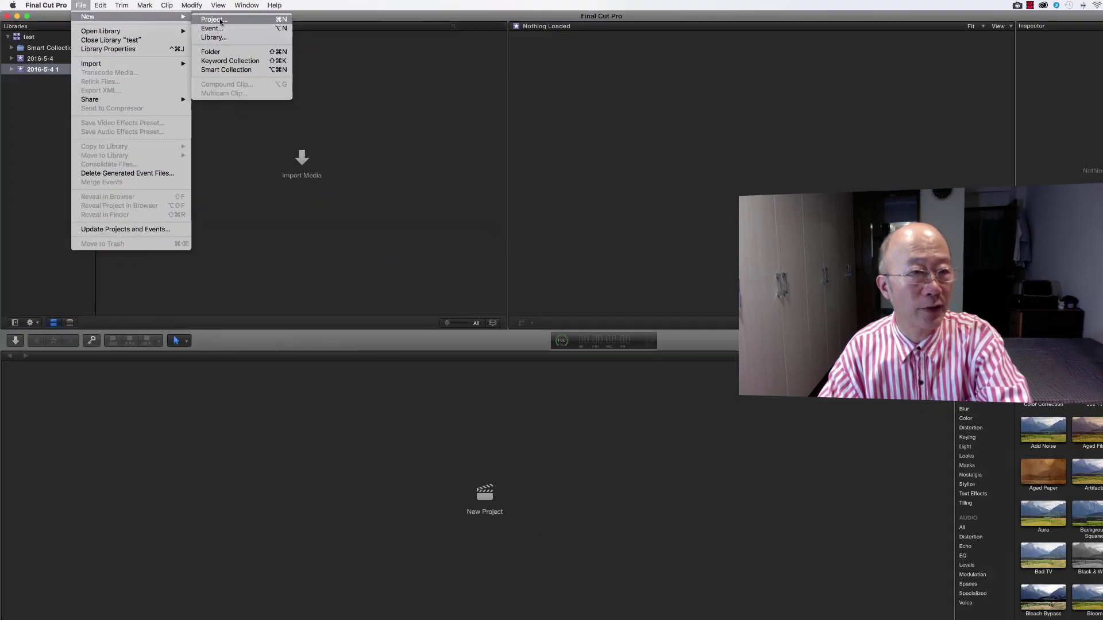
pyautogui.click(539, 53)
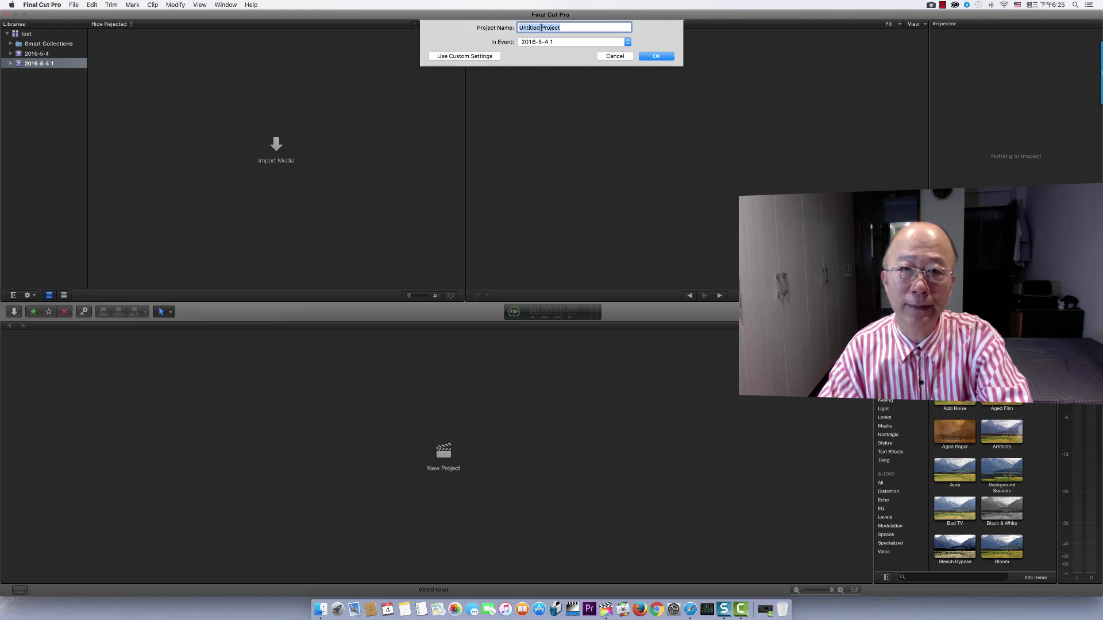
# Step: Rename 'Untitled Project' to 測試 Project with Pinyin input and create it
pyautogui.click(540, 27)
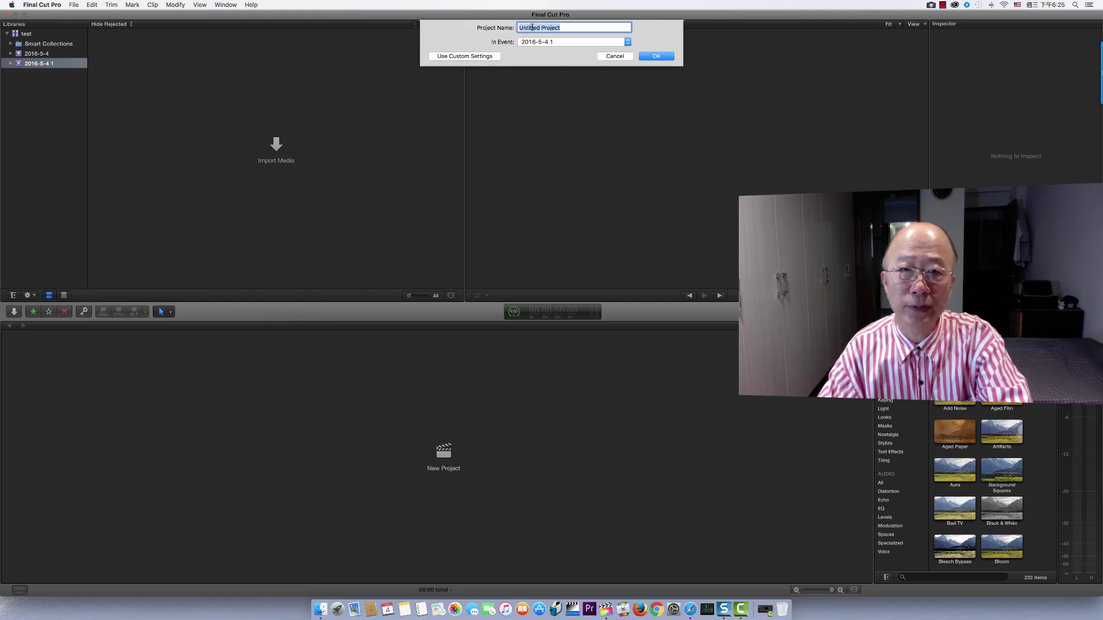
pyautogui.moveTo(540, 28); pyautogui.dragTo(517, 28)
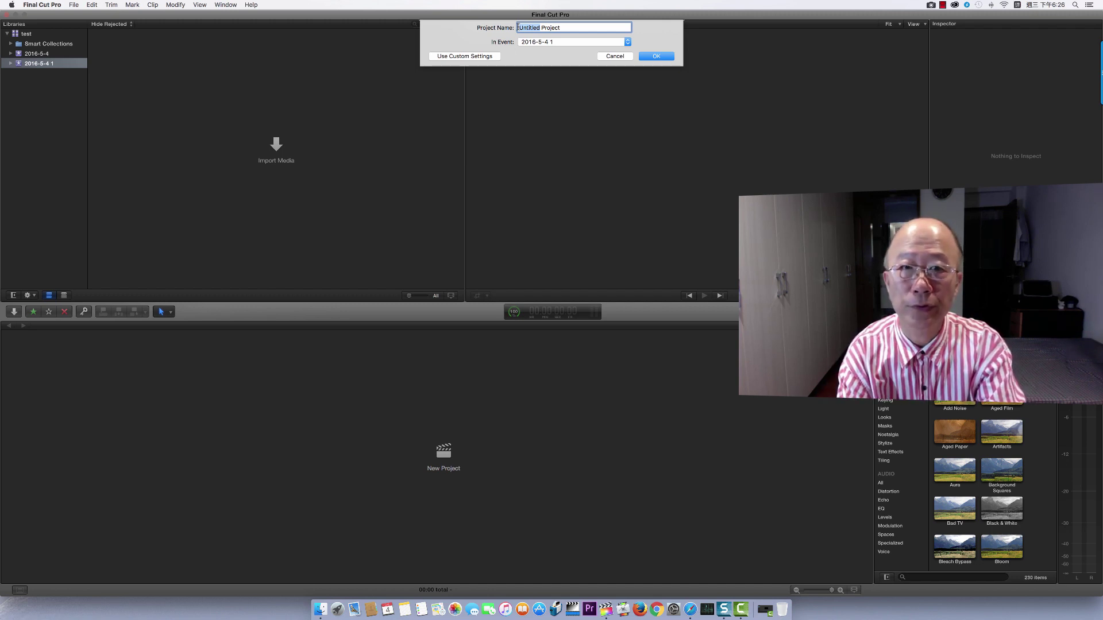
pyautogui.write('ceshi')
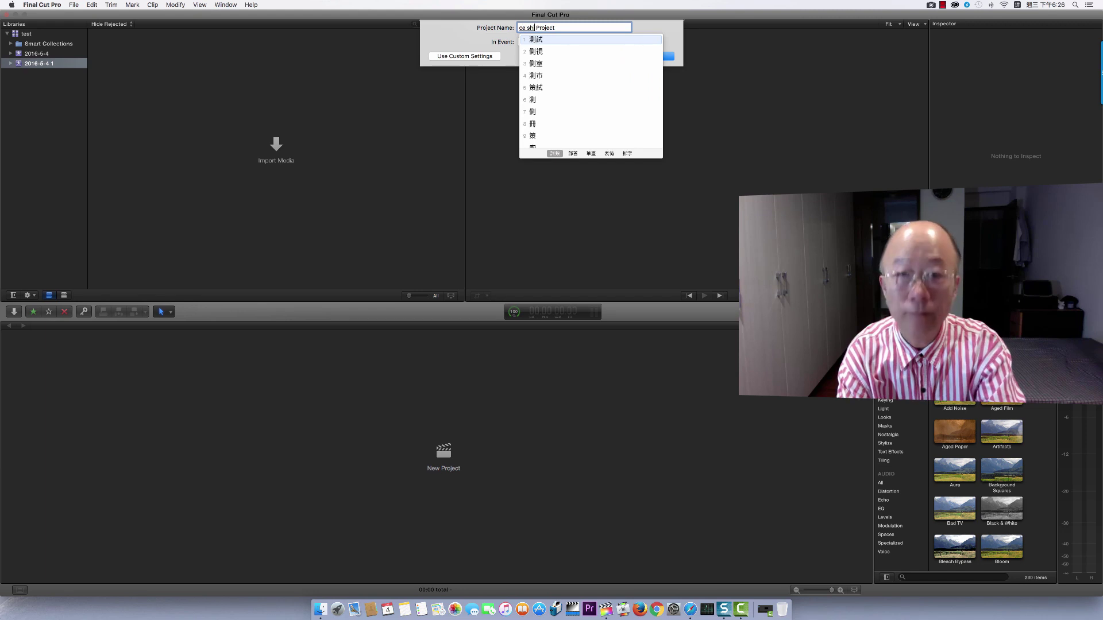
pyautogui.press('space')
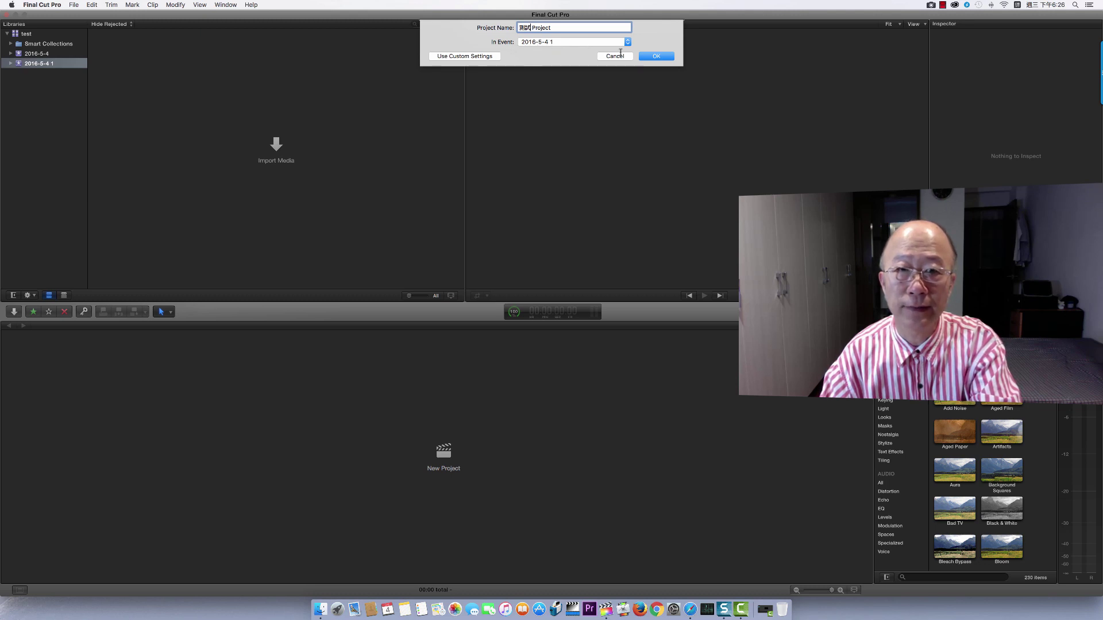
pyautogui.click(655, 56)
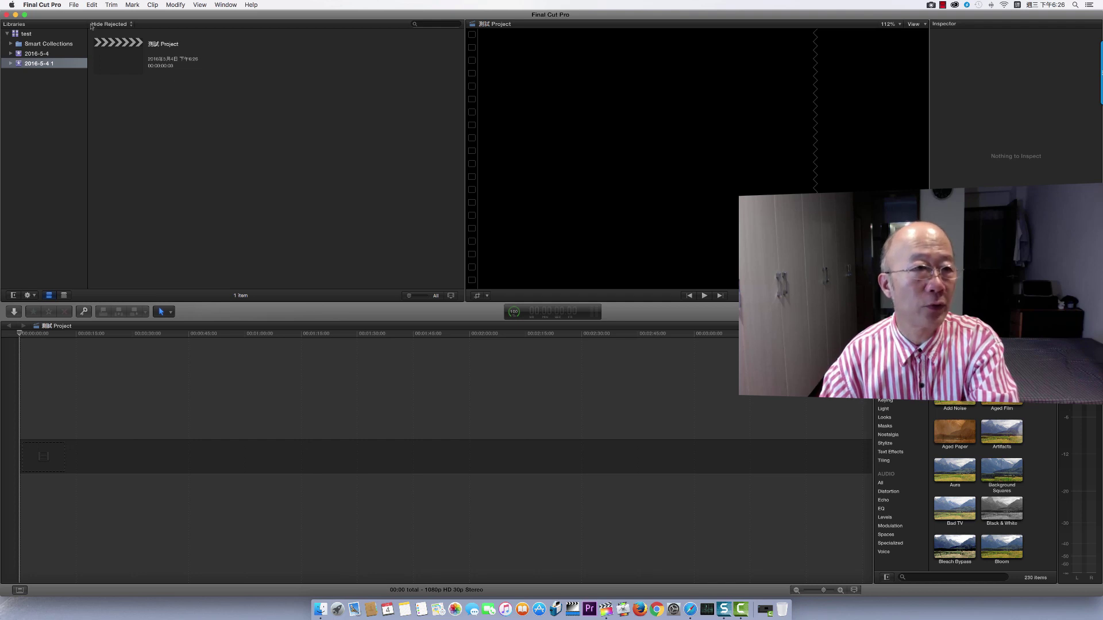
# Step: Open the Media Import window via File > Import > Media
pyautogui.click(74, 5)
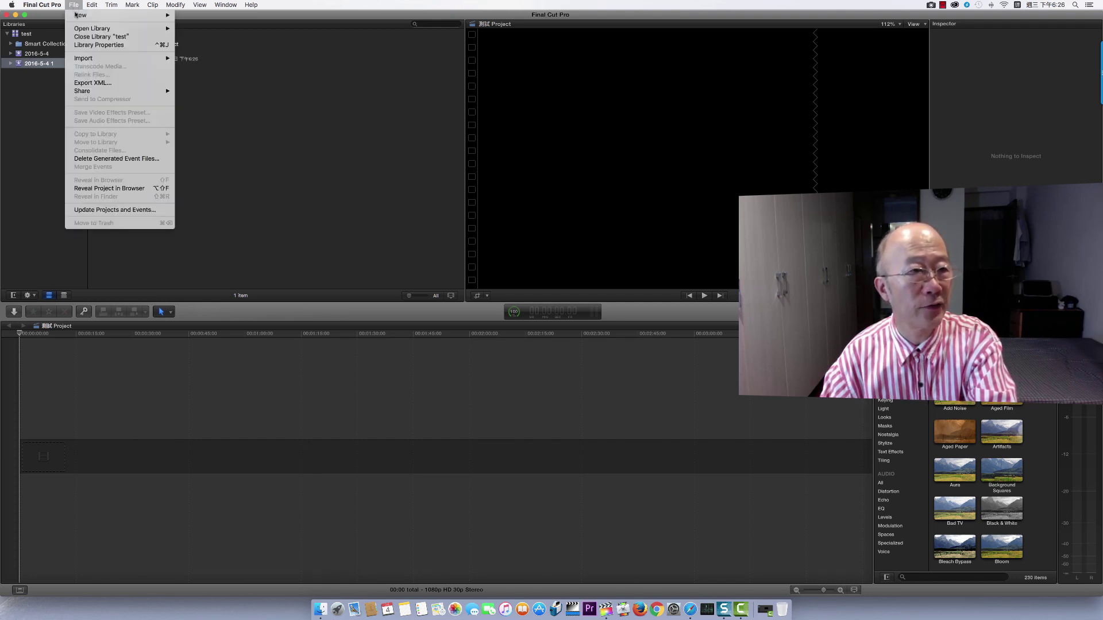
pyautogui.moveTo(77, 16)
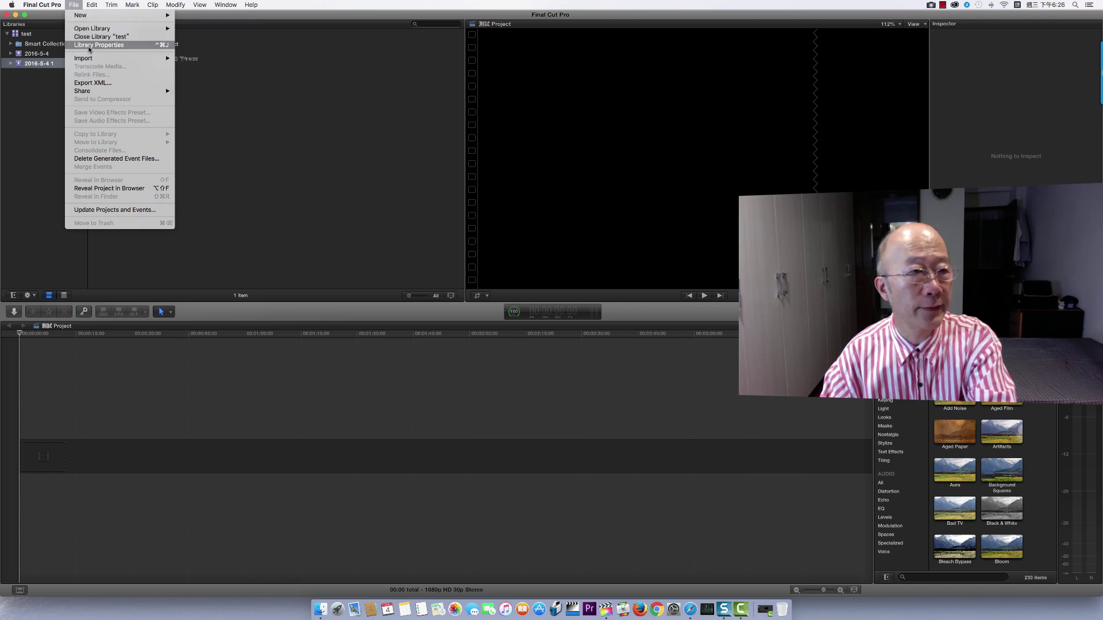
pyautogui.moveTo(90, 62)
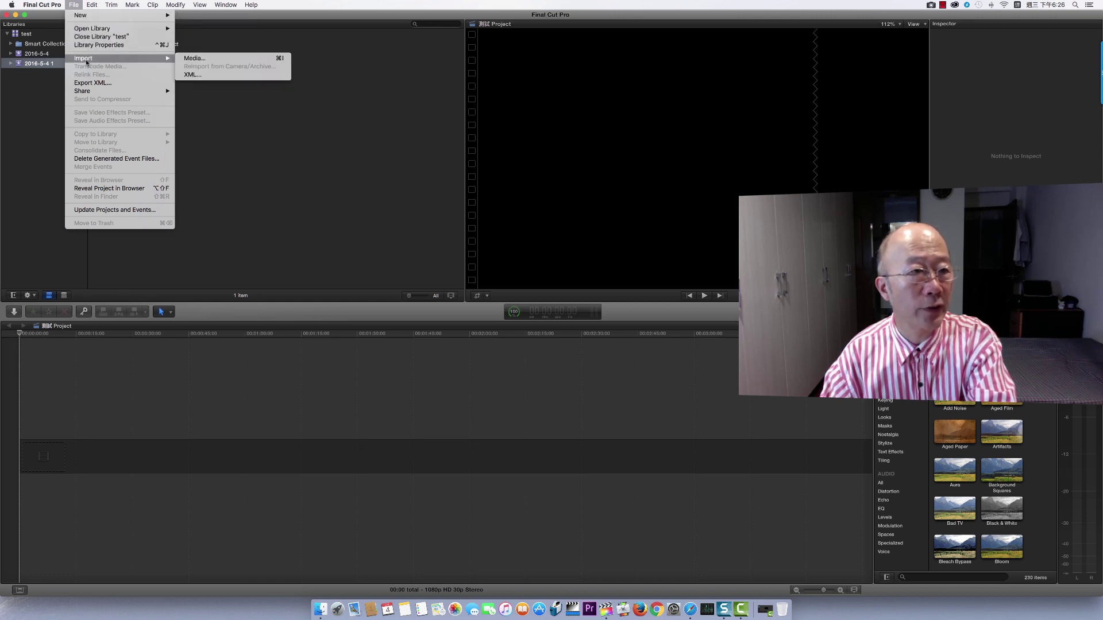
pyautogui.click(189, 60)
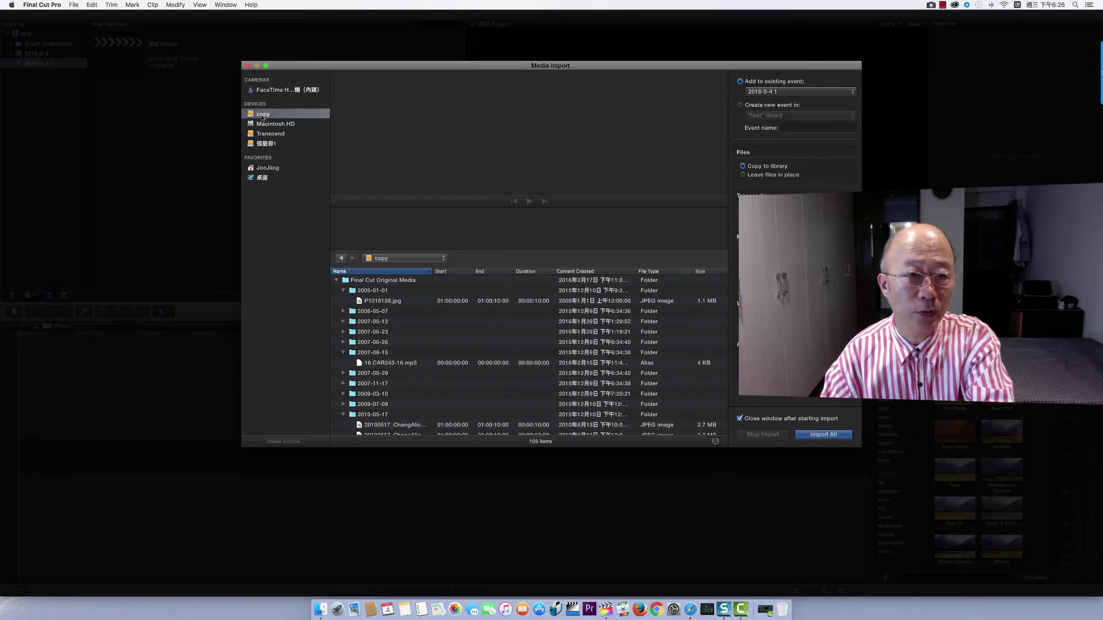
# Step: Preview photos _DSC4694.jpg and _DSC4692.jpg in the 2013-02-20 folder, then collapse it
pyautogui.scroll(-3, 419, 324)
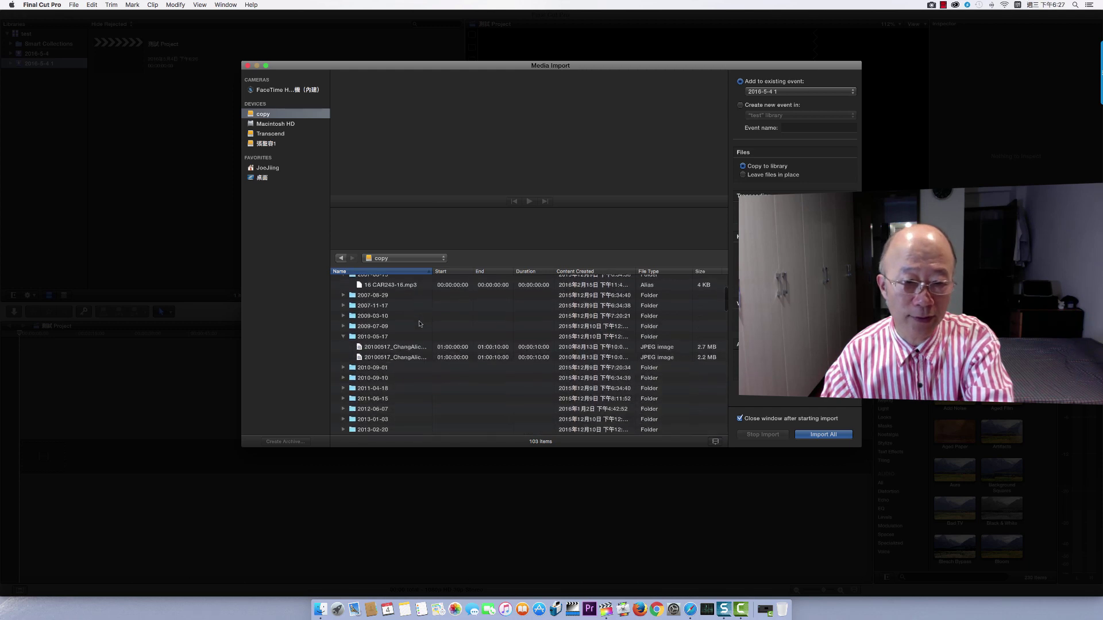
pyautogui.scroll(-3, 419, 324)
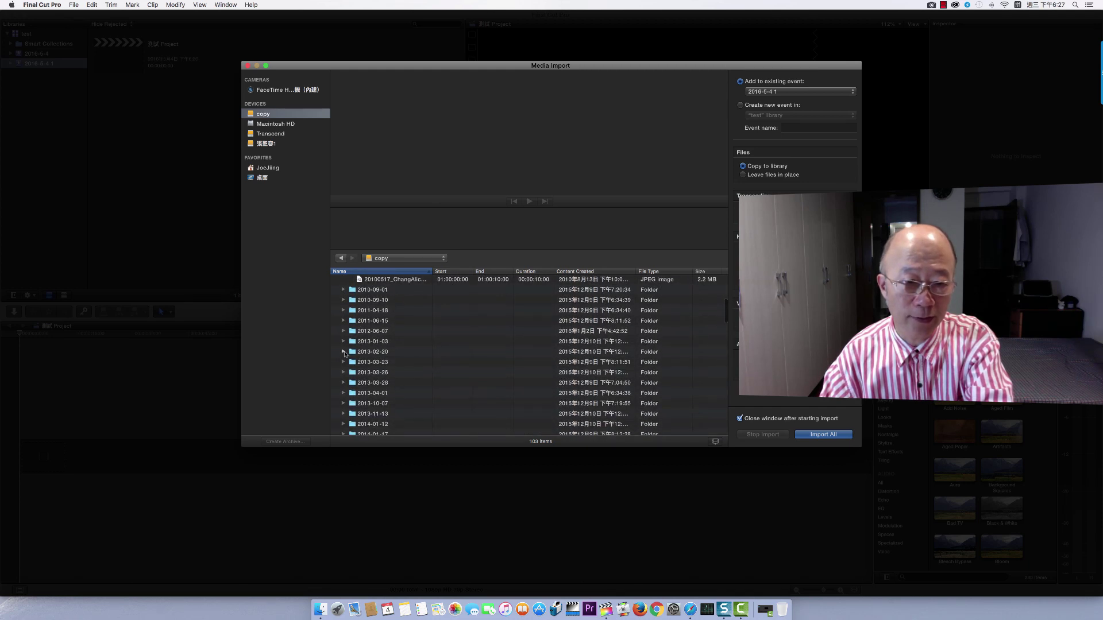
pyautogui.click(344, 352)
pyautogui.scroll(-3, 387, 360)
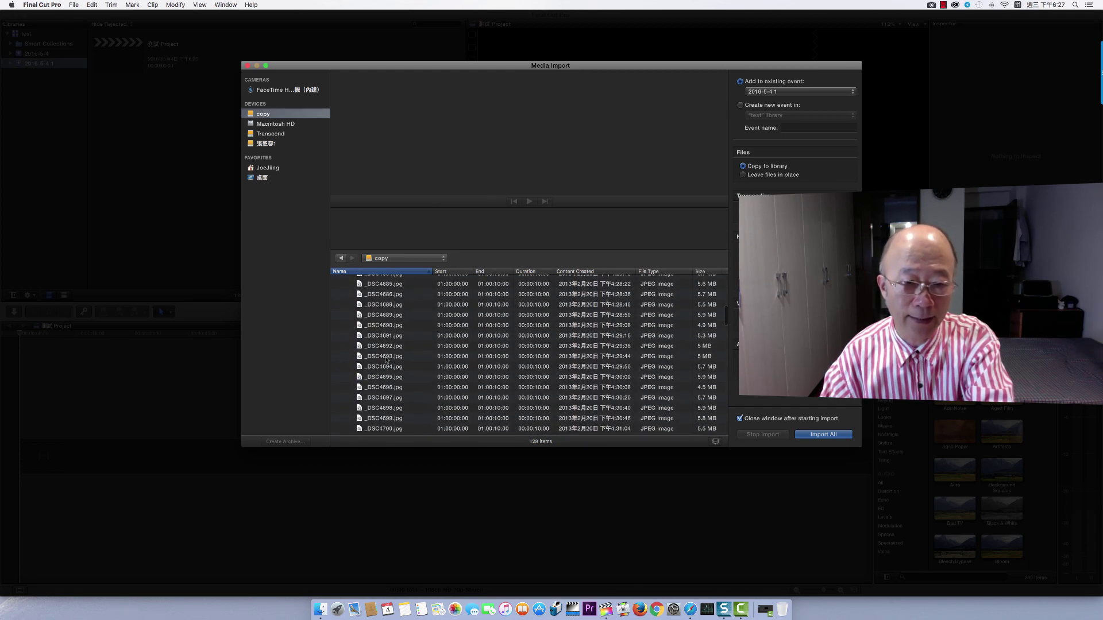
pyautogui.scroll(-3, 387, 361)
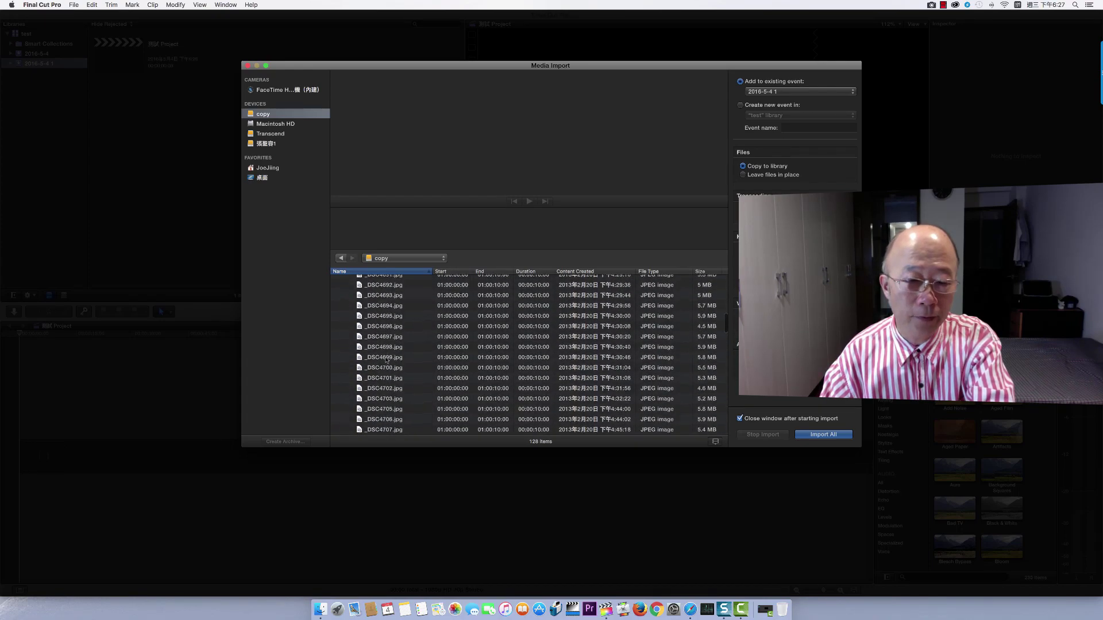
pyautogui.scroll(1, 386, 360)
pyautogui.click(388, 319)
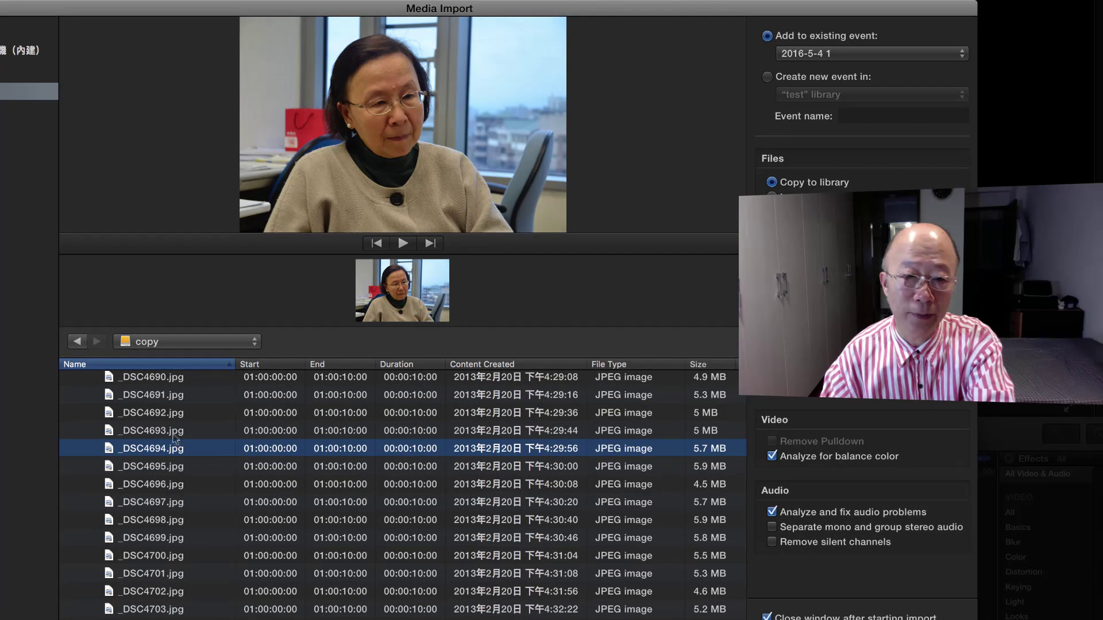
pyautogui.click(168, 418)
pyautogui.scroll(3, 172, 448)
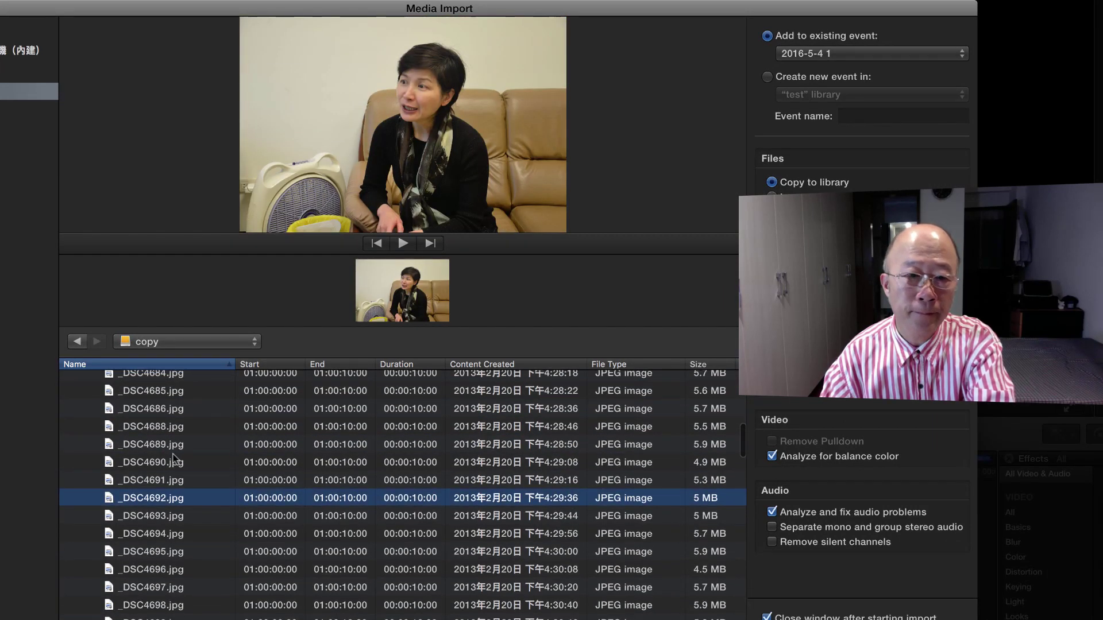
pyautogui.scroll(3, 174, 459)
pyautogui.click(81, 418)
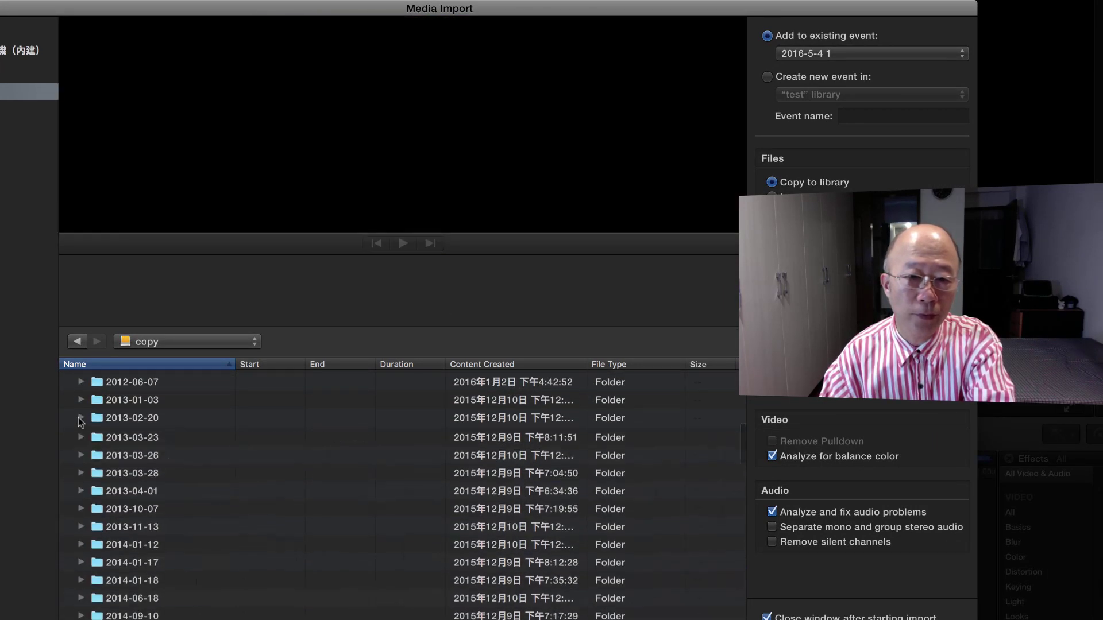
# Step: Scroll down the copy drive's folder list and select the 2016-01-02 folder
pyautogui.scroll(-5, 148, 525)
pyautogui.scroll(-5, 151, 532)
pyautogui.scroll(-3, 150, 537)
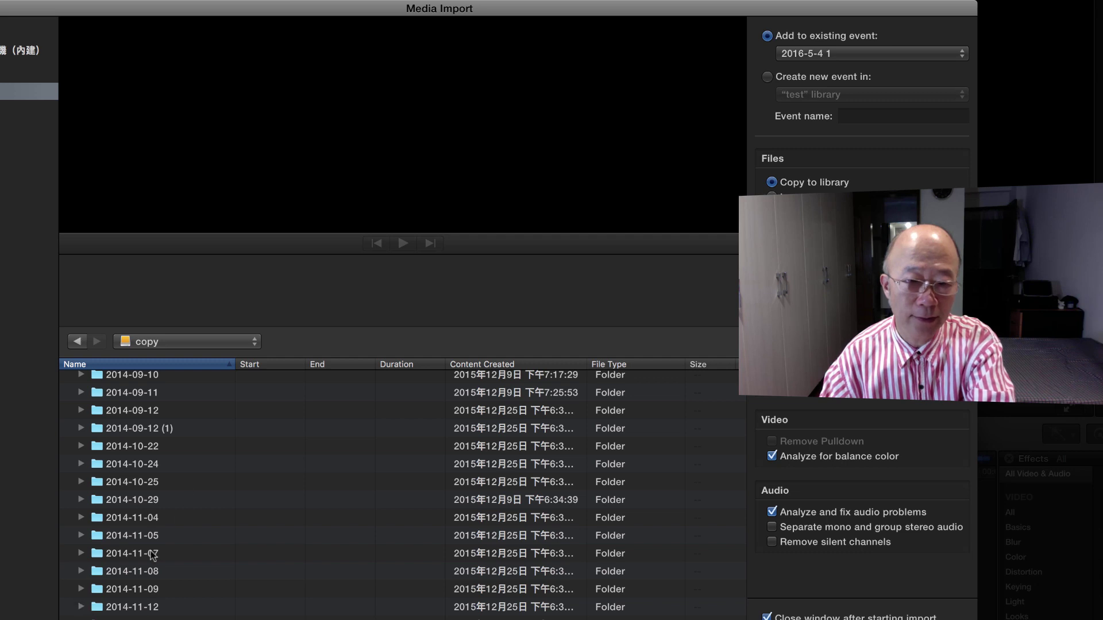
pyautogui.scroll(-10, 152, 555)
pyautogui.scroll(-10, 152, 555)
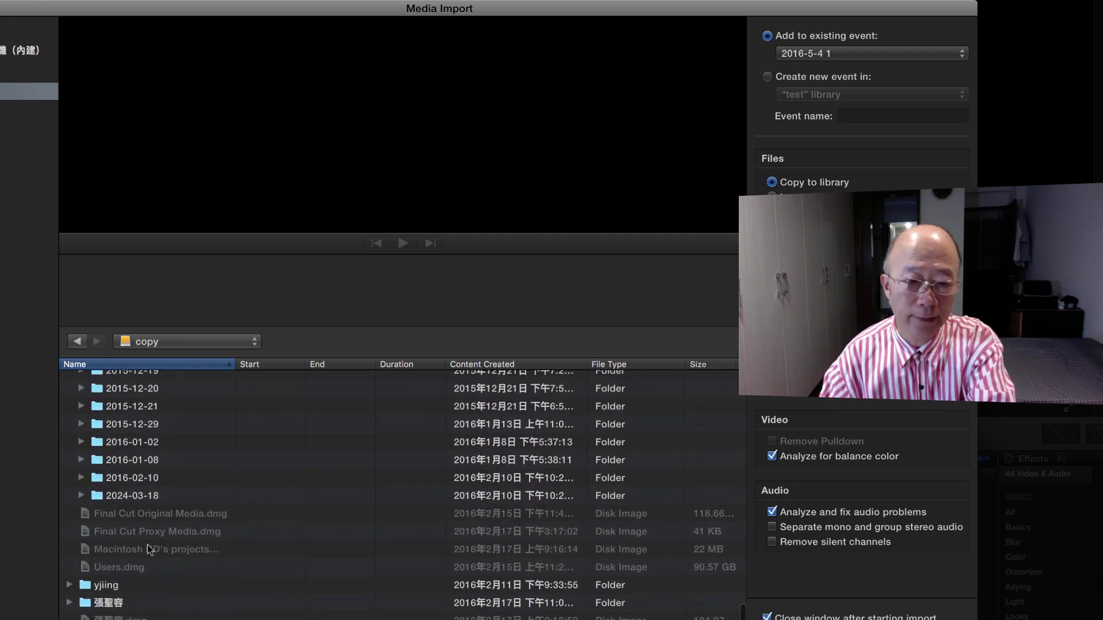
pyautogui.click(121, 446)
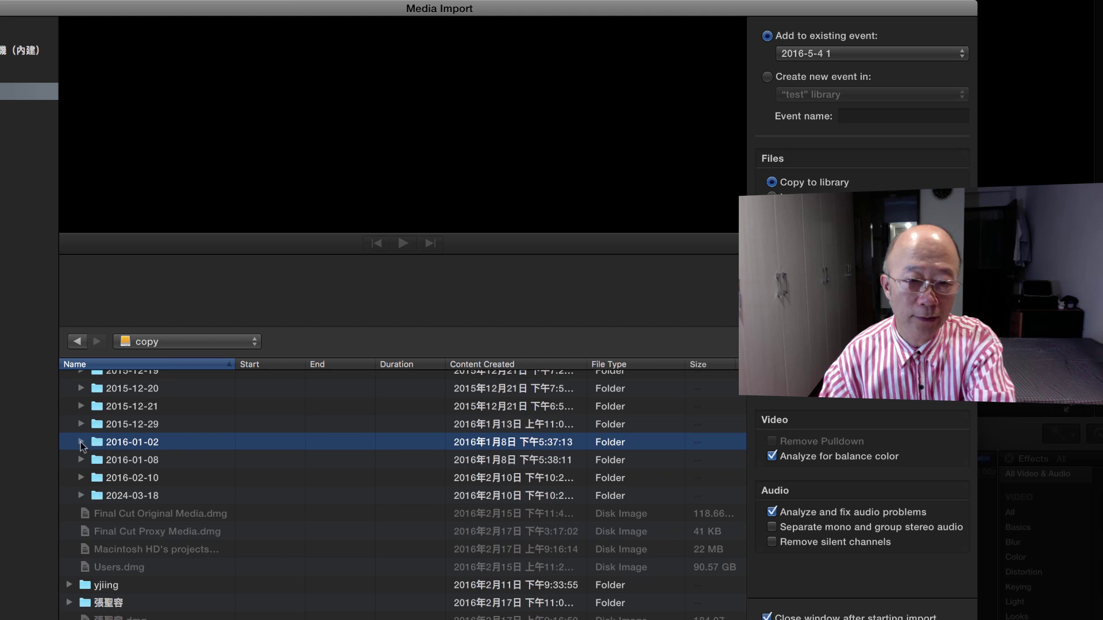
# Step: Preview the 2016-01-02 clips, then select Clips #263 through #266 for import
pyautogui.click(81, 443)
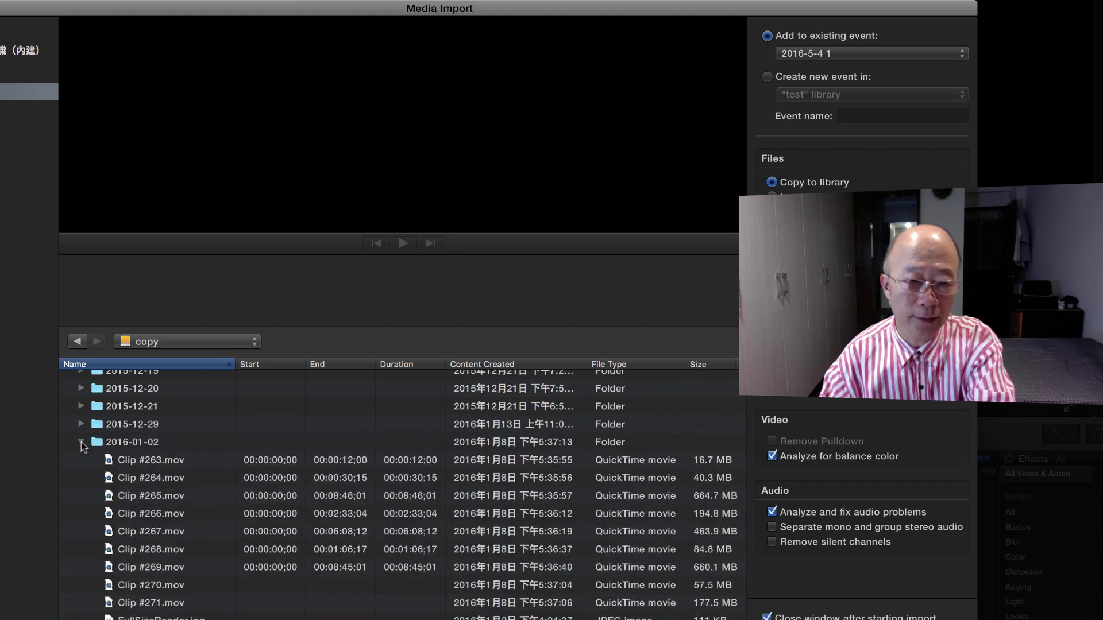
pyautogui.click(156, 463)
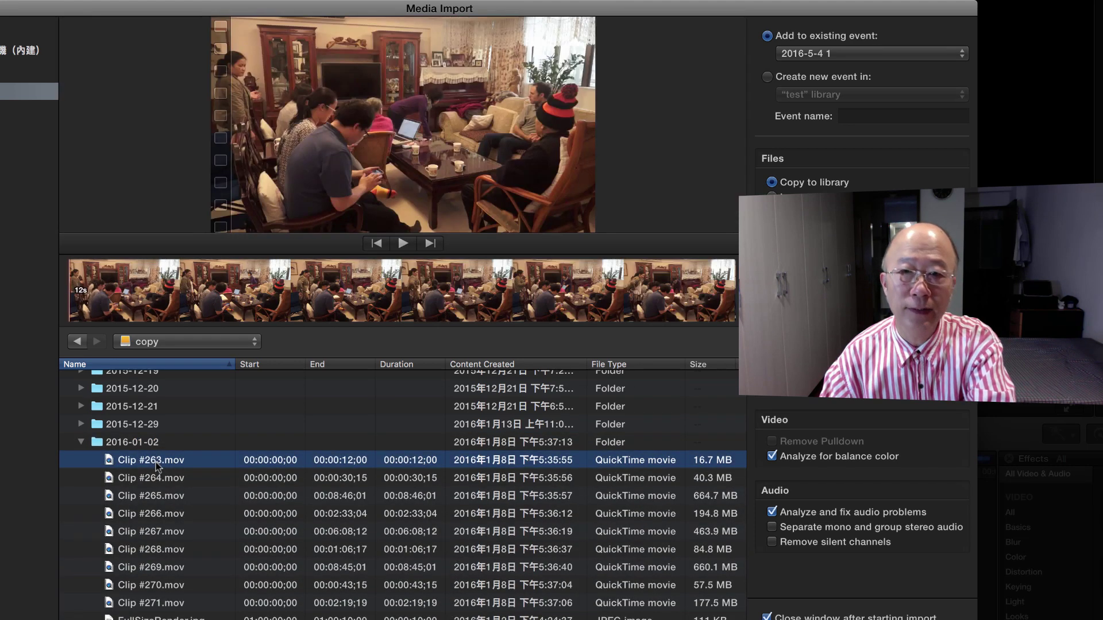
pyautogui.click(322, 292)
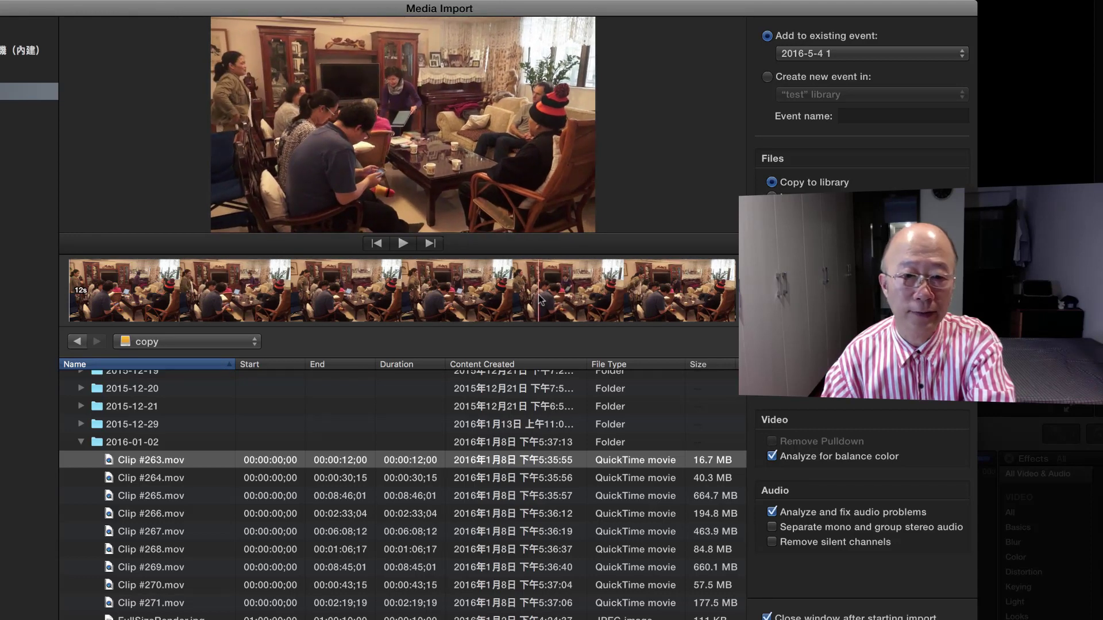
pyautogui.click(142, 480)
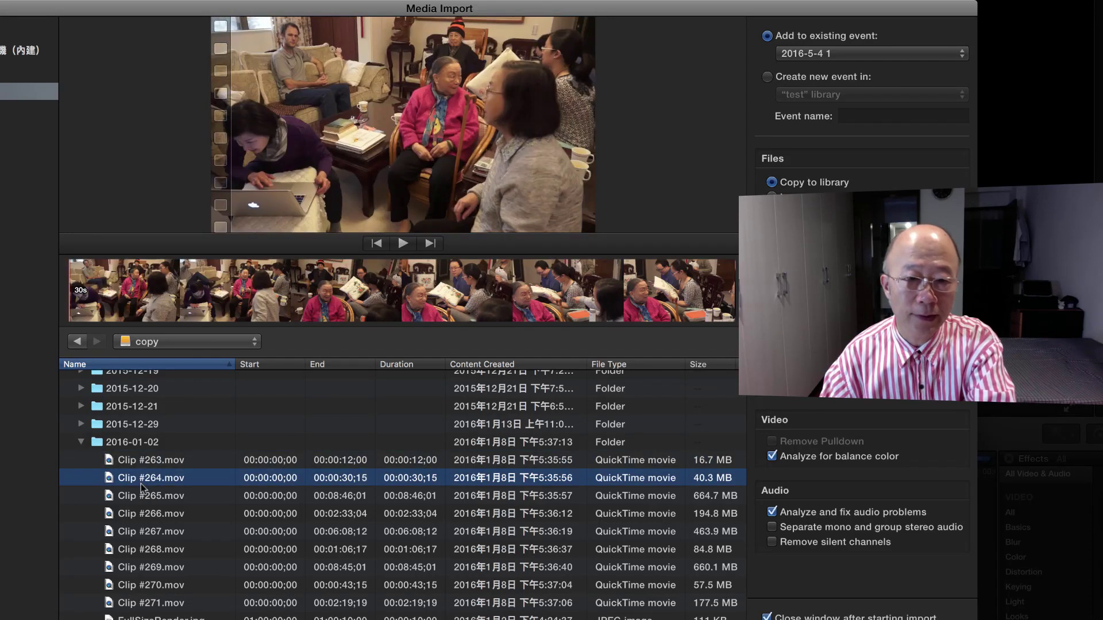
pyautogui.press('Down')
pyautogui.press('Down')
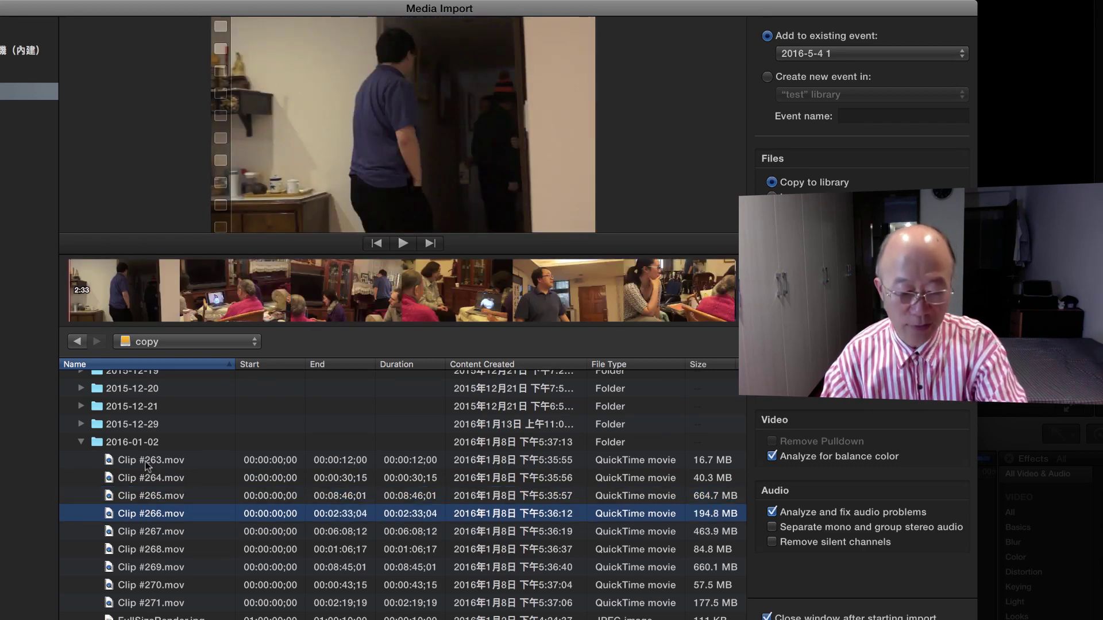
pyautogui.click(165, 464)
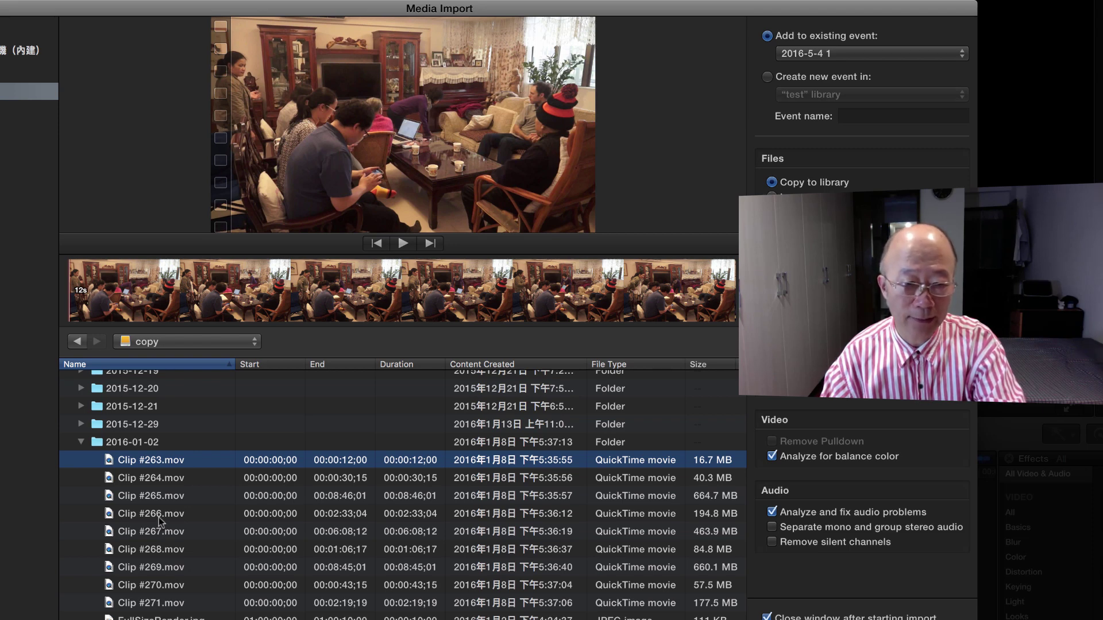
pyautogui.keyDown('shift'); pyautogui.click(158, 515); pyautogui.keyUp('shift')
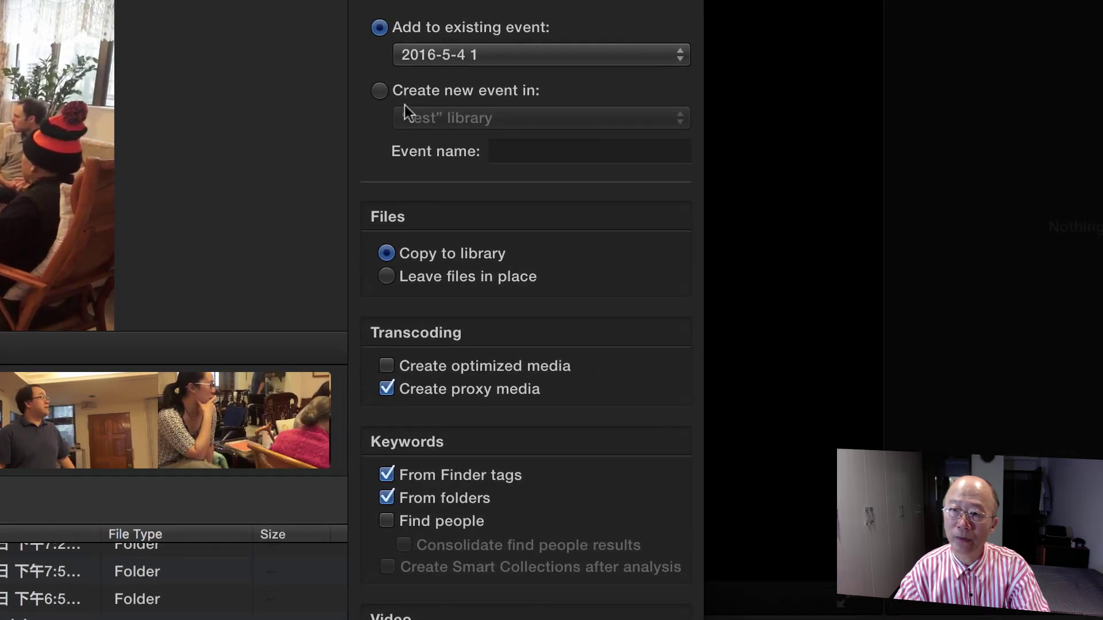
# Step: Set the import to add to existing event 2016-5-4 1 and leave files in place
pyautogui.click(380, 91)
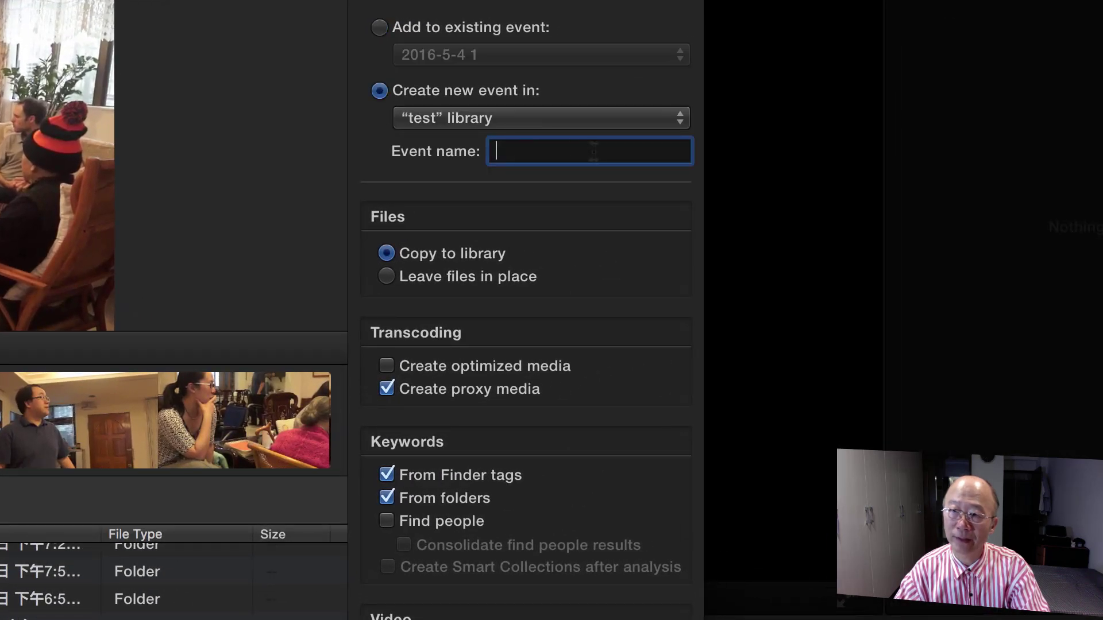
pyautogui.click(380, 28)
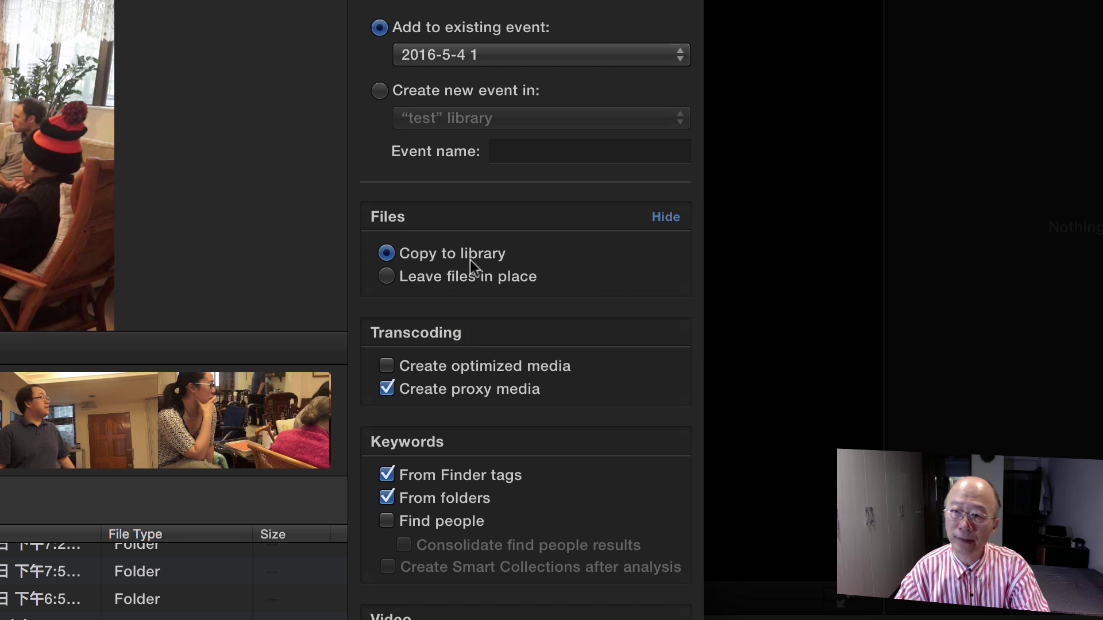
pyautogui.click(385, 277)
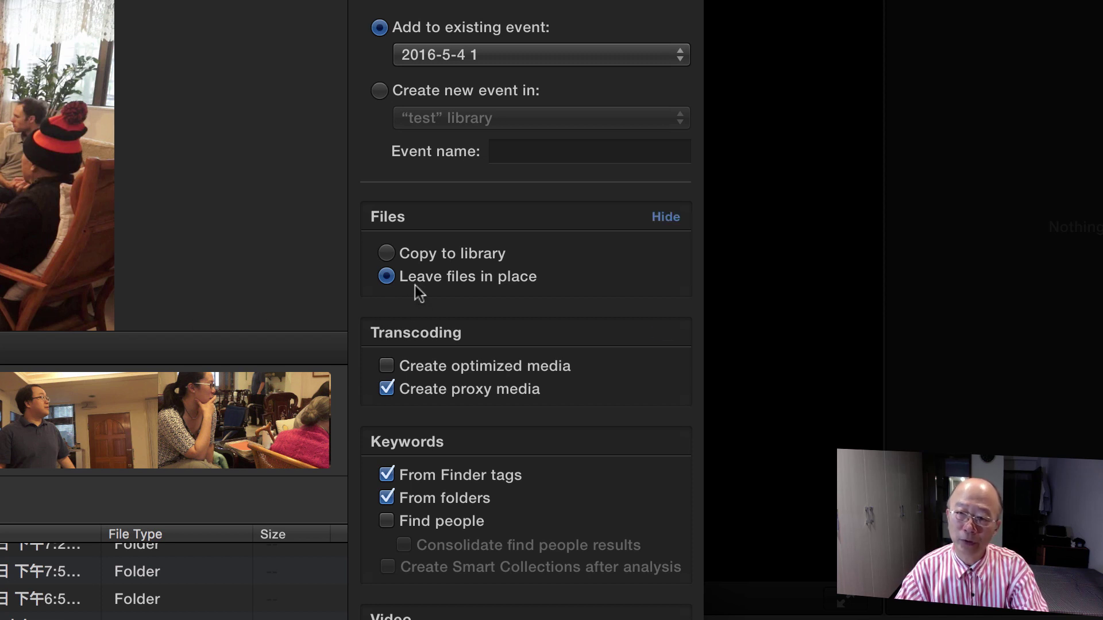
pyautogui.moveTo(457, 285)
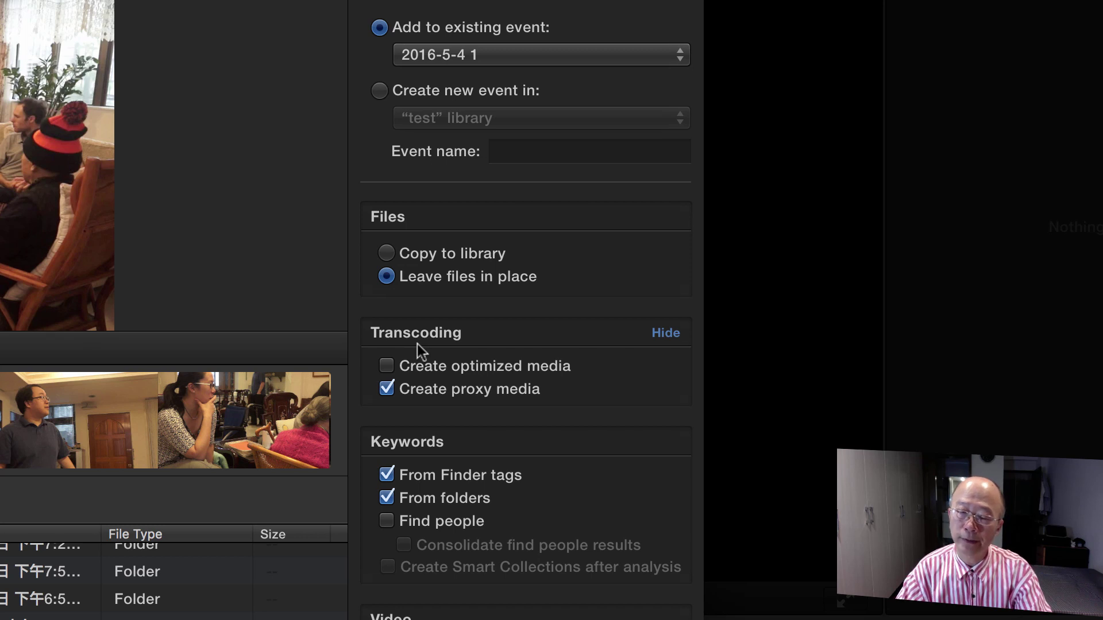
pyautogui.click(475, 370)
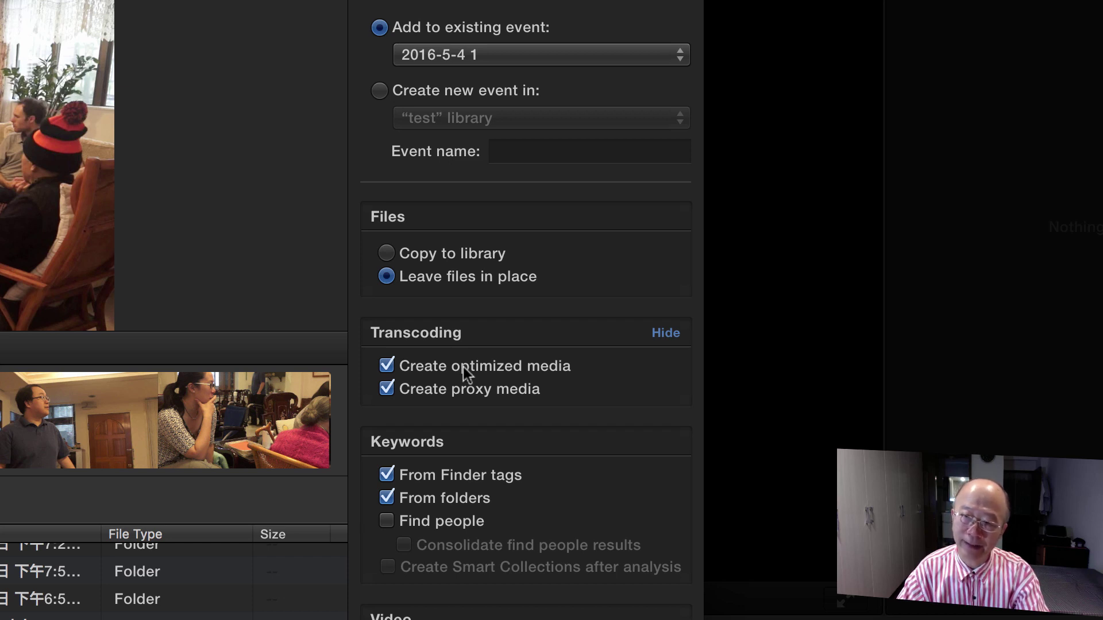
pyautogui.click(396, 366)
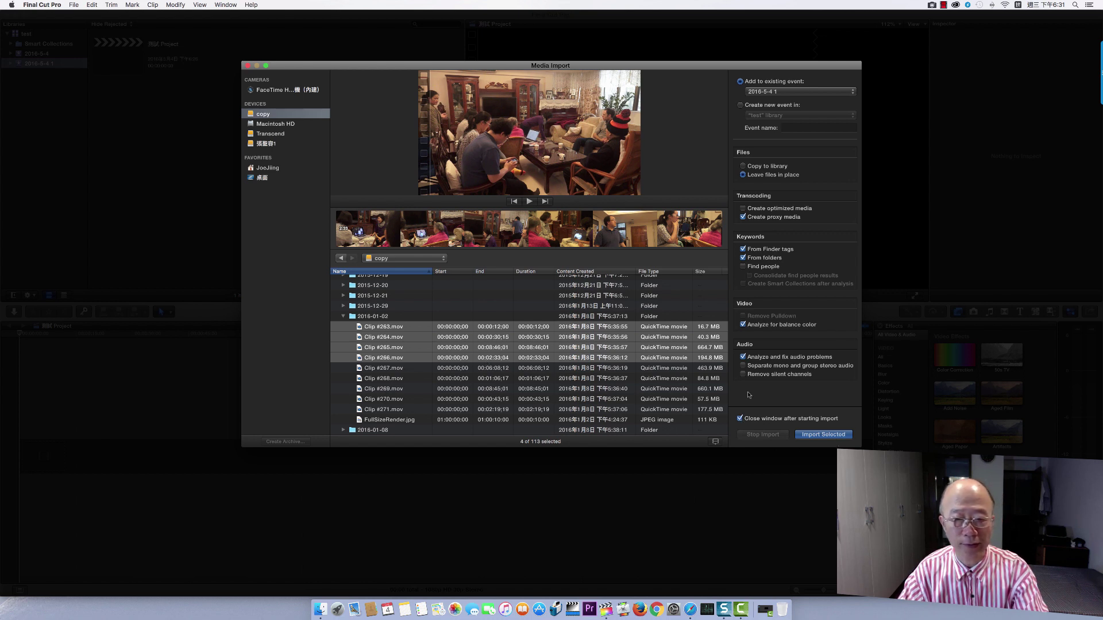
# Step: Import the four clips, add a marked range of Clip #263 to the timeline, and play it
pyautogui.click(835, 437)
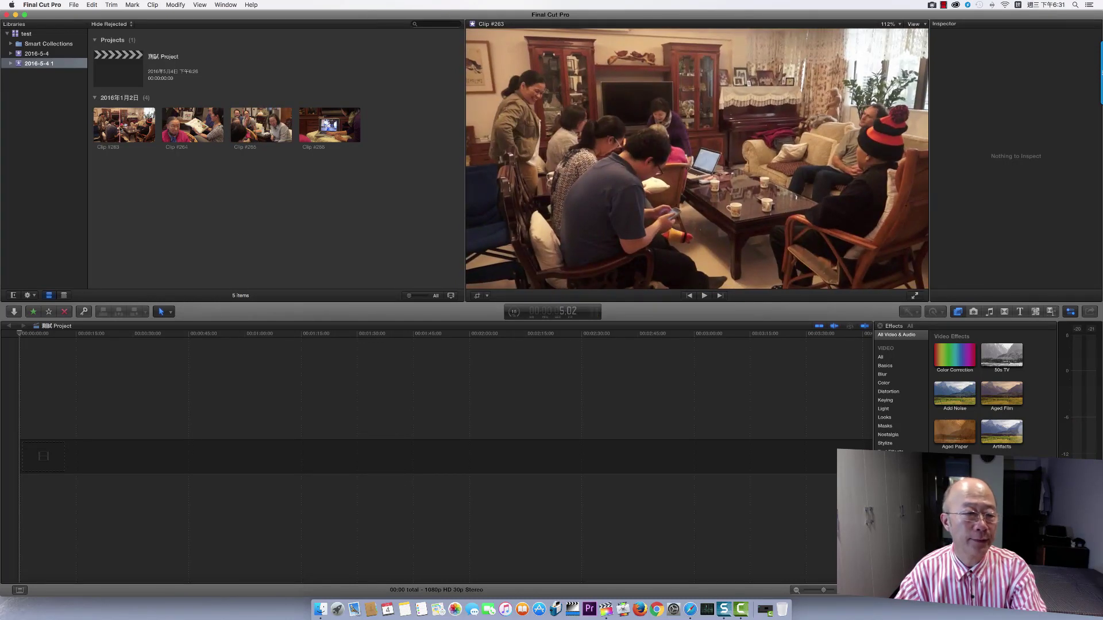
pyautogui.click(126, 125)
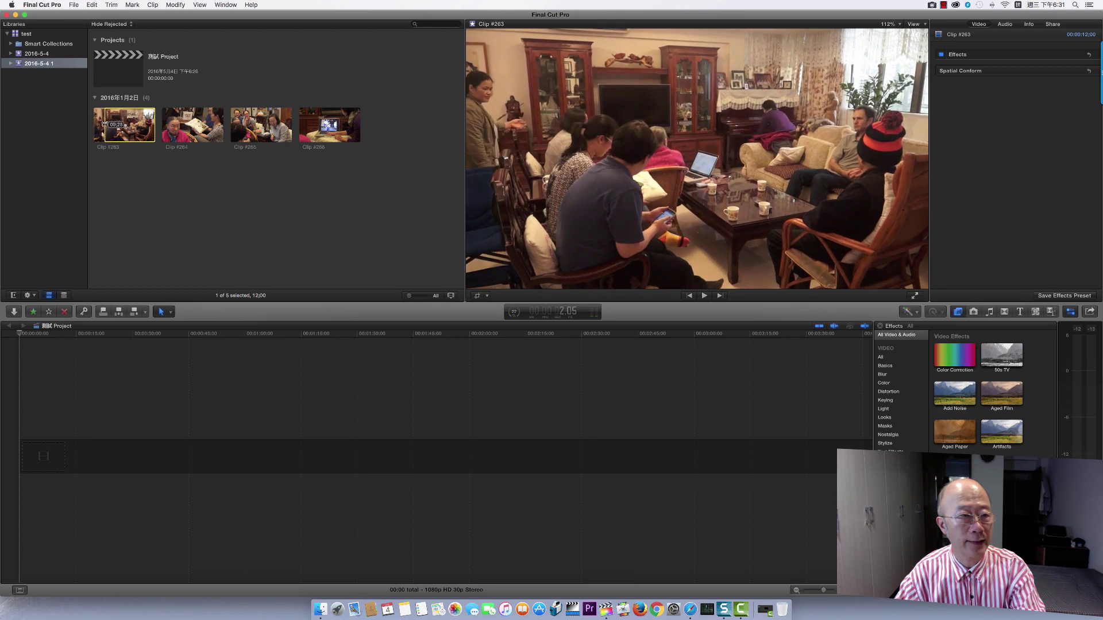
pyautogui.moveTo(105, 123)
pyautogui.mouseDown()
pyautogui.moveTo(156, 124)
pyautogui.moveTo(128, 123)
pyautogui.mouseUp()
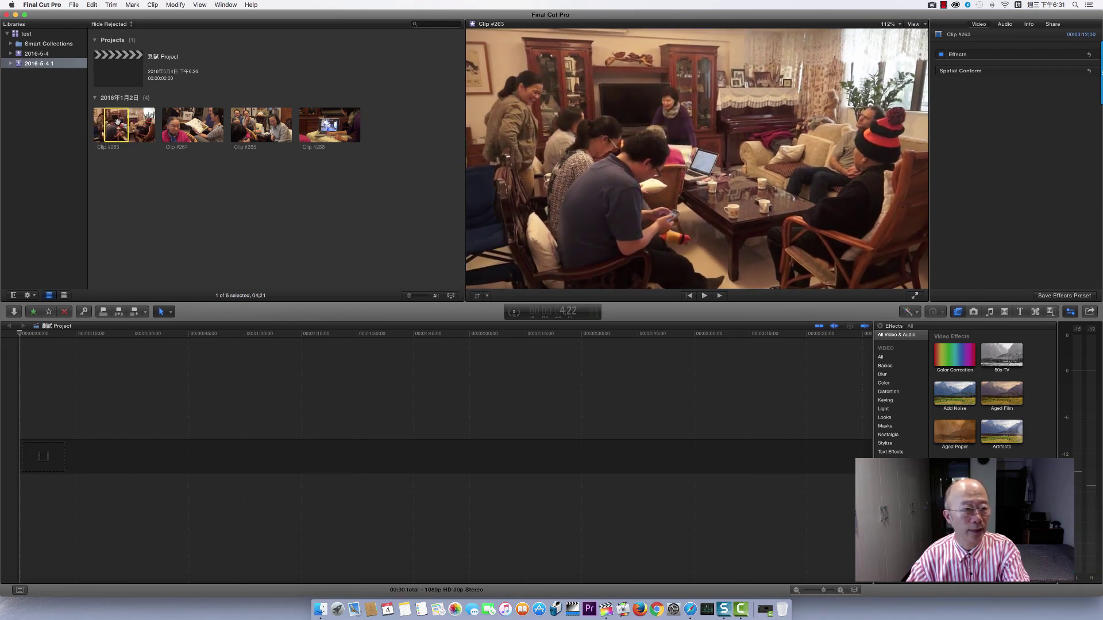
pyautogui.moveTo(117, 122); pyautogui.dragTo(83, 447)
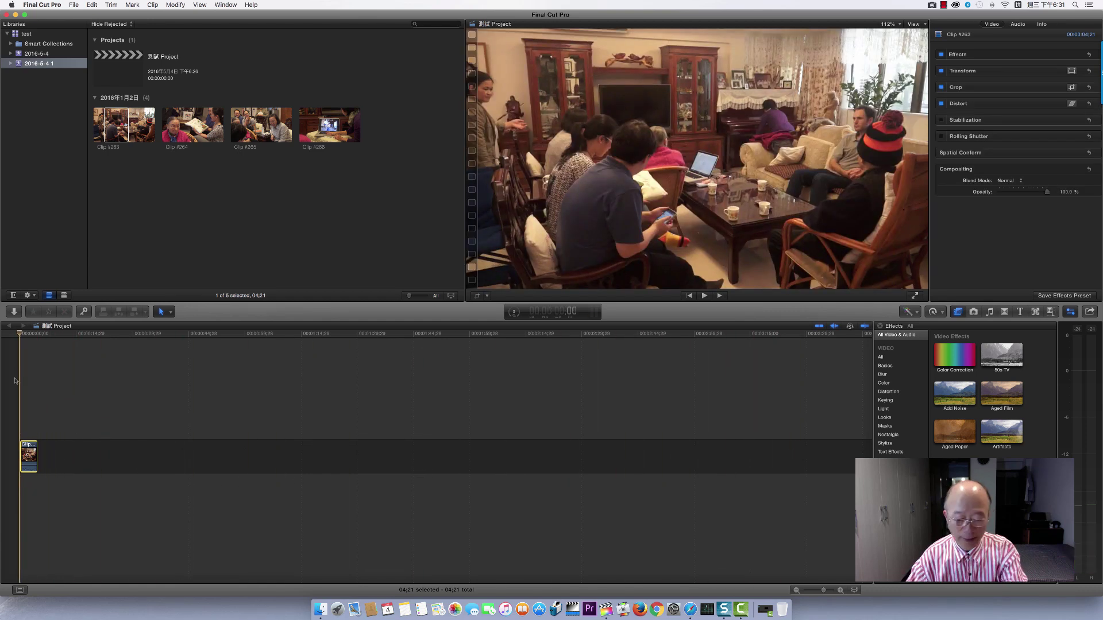
pyautogui.press('space')
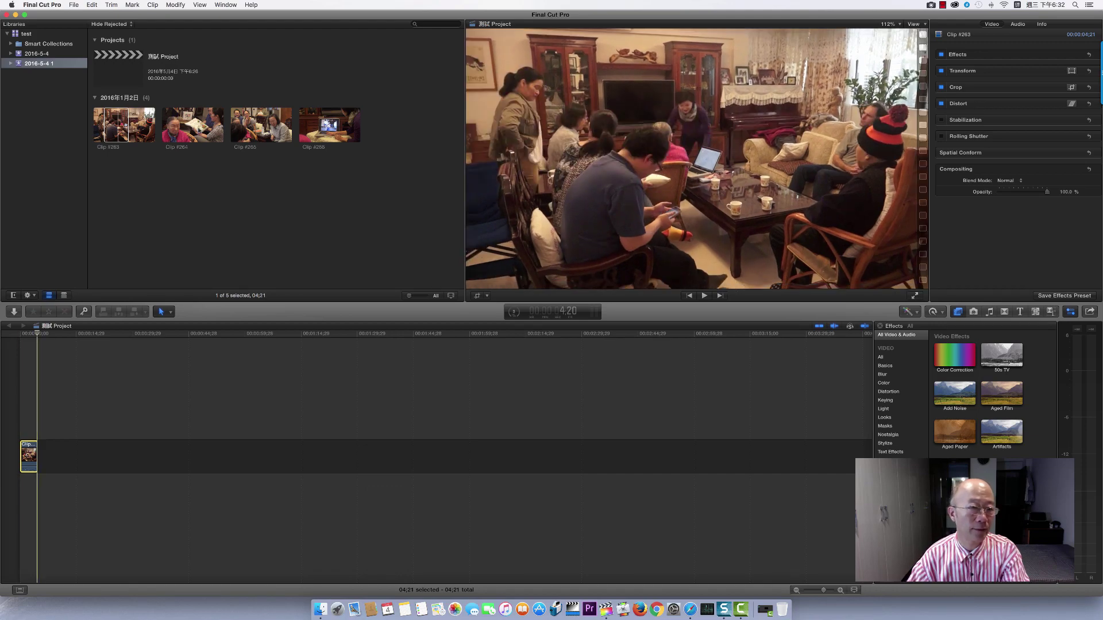
pyautogui.click(197, 129)
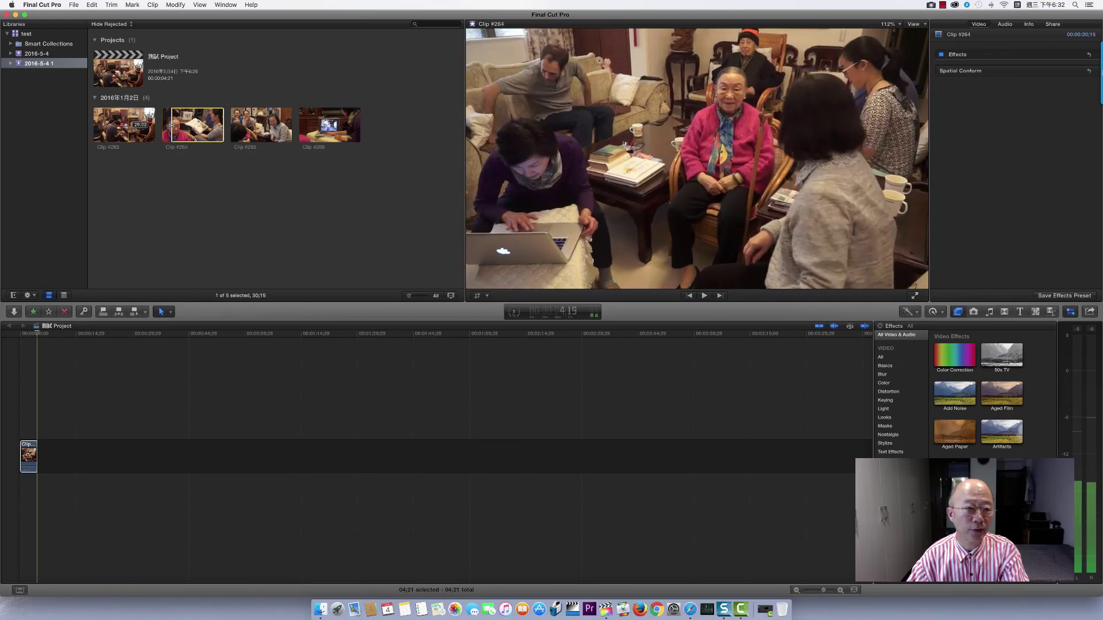
# Step: Add a marked range of Clip #264 to the timeline and move Clip #263 after it
pyautogui.moveTo(172, 125); pyautogui.dragTo(226, 125)
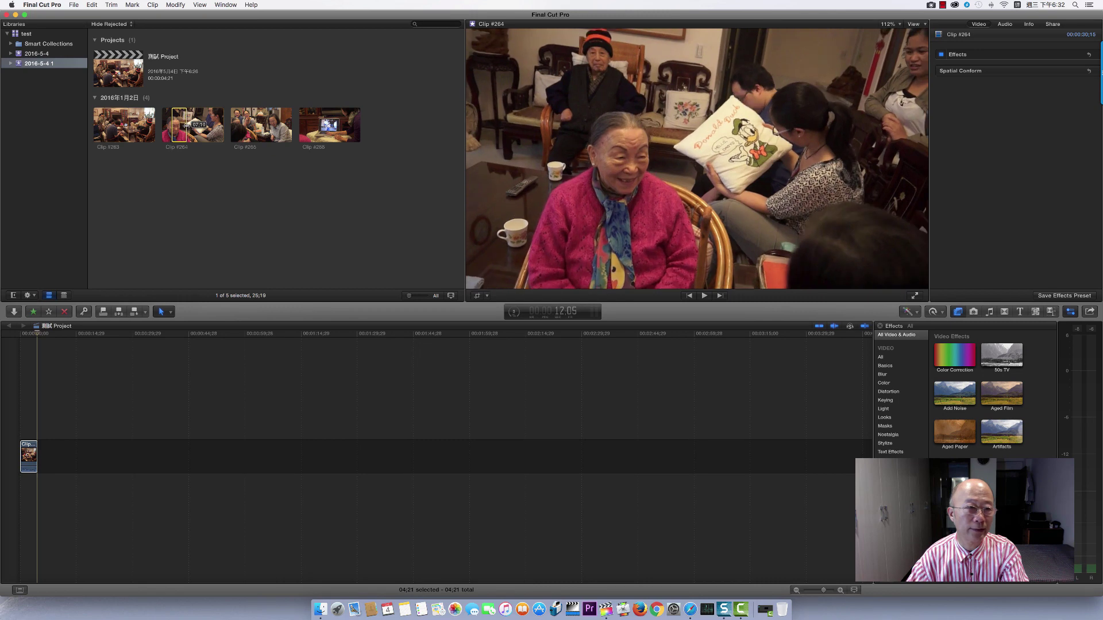
pyautogui.moveTo(184, 127)
pyautogui.mouseDown()
pyautogui.moveTo(89, 489)
pyautogui.moveTo(67, 465)
pyautogui.mouseUp()
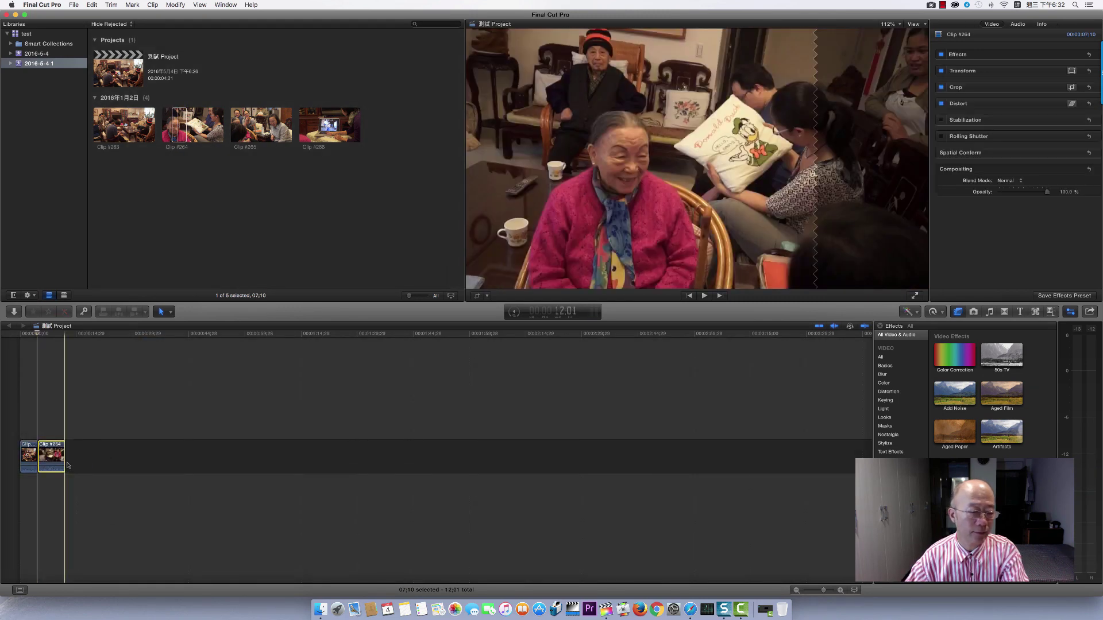
pyautogui.press('space')
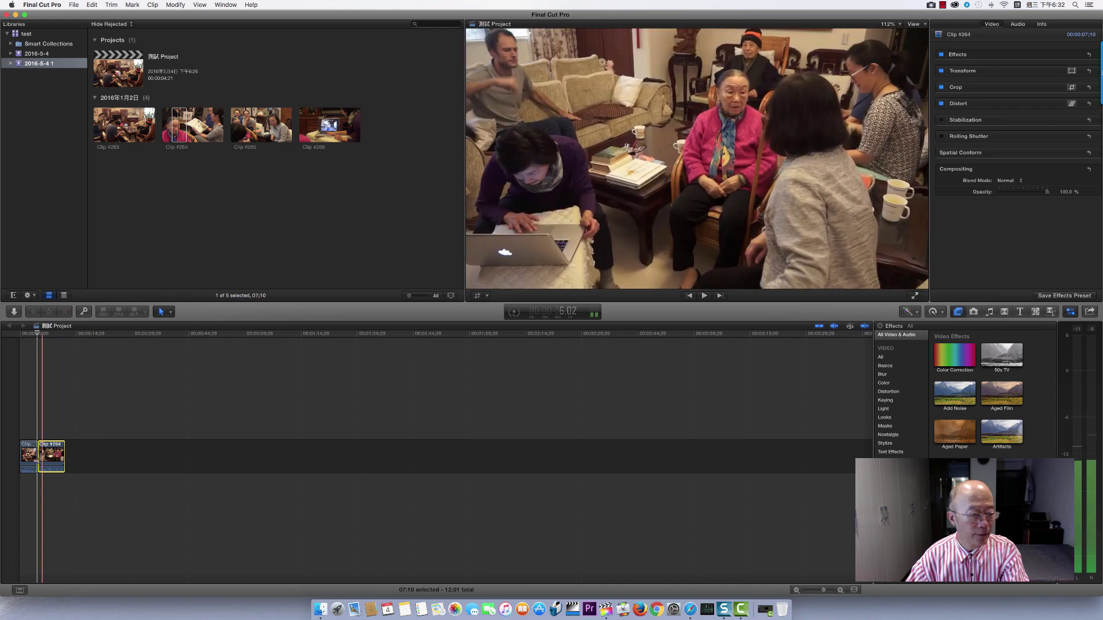
pyautogui.click(27, 456)
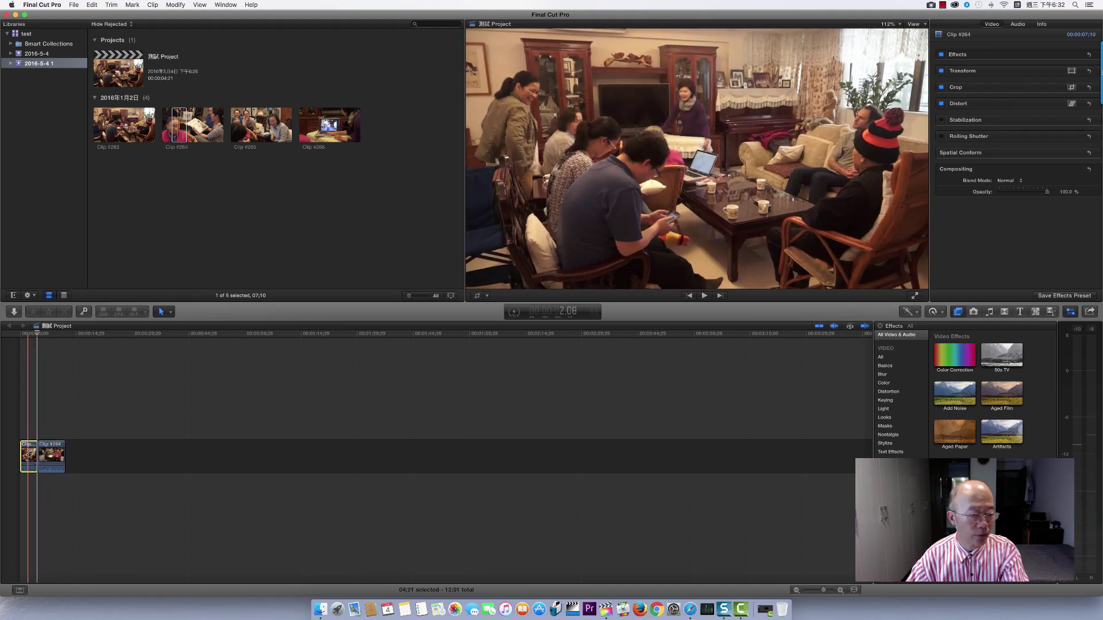
pyautogui.moveTo(27, 457); pyautogui.dragTo(57, 456)
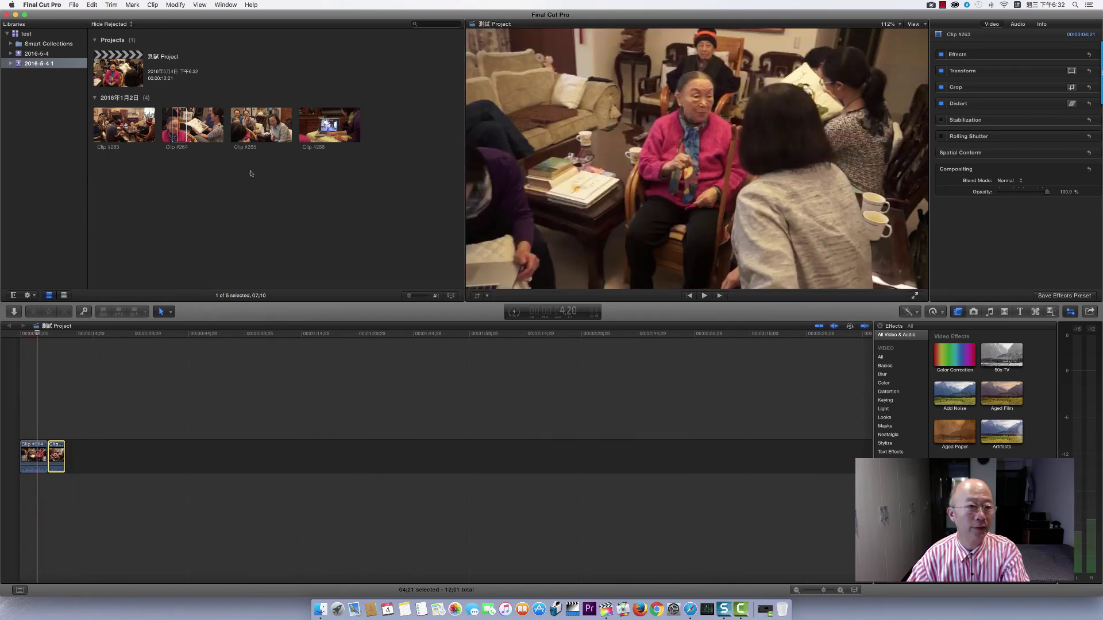
pyautogui.click(263, 124)
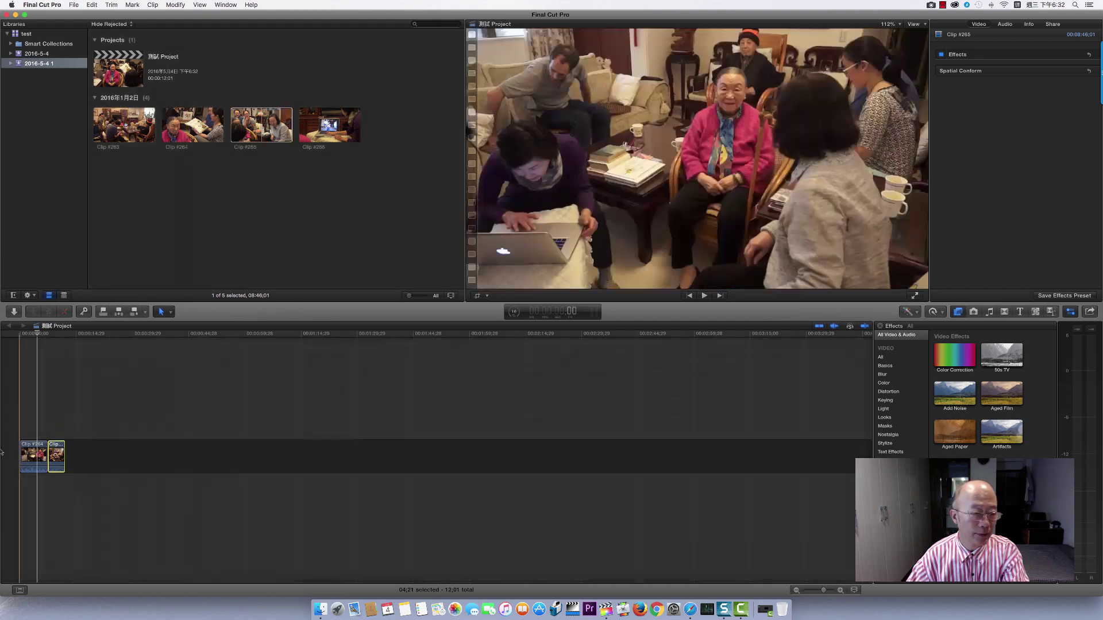
# Step: Append Clip #265 to the end of the project timeline
pyautogui.click(57, 455)
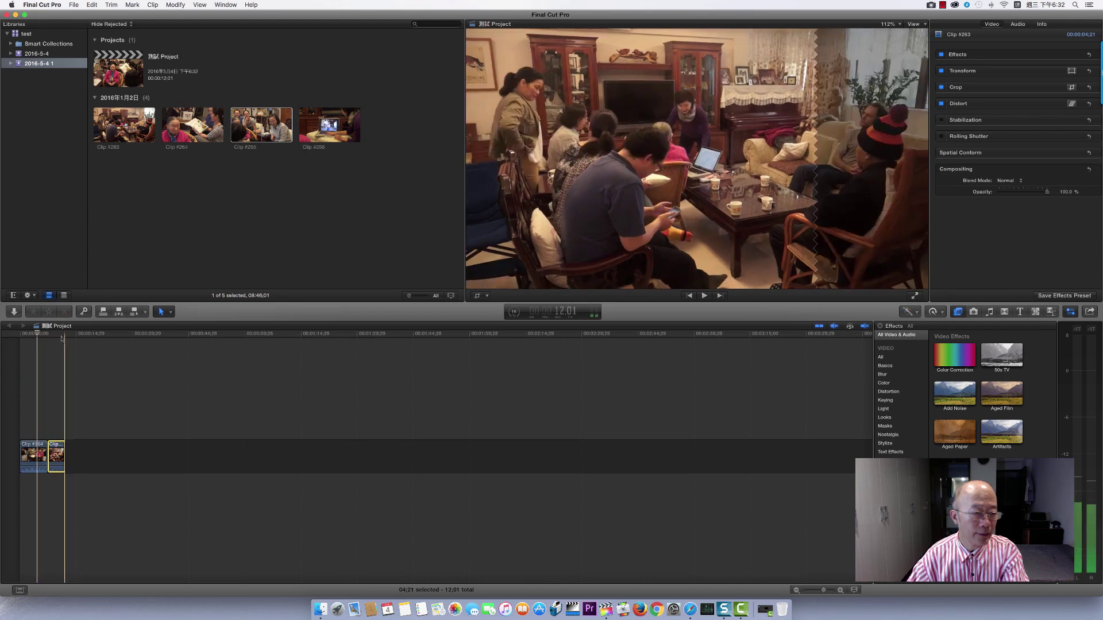
pyautogui.click(63, 337)
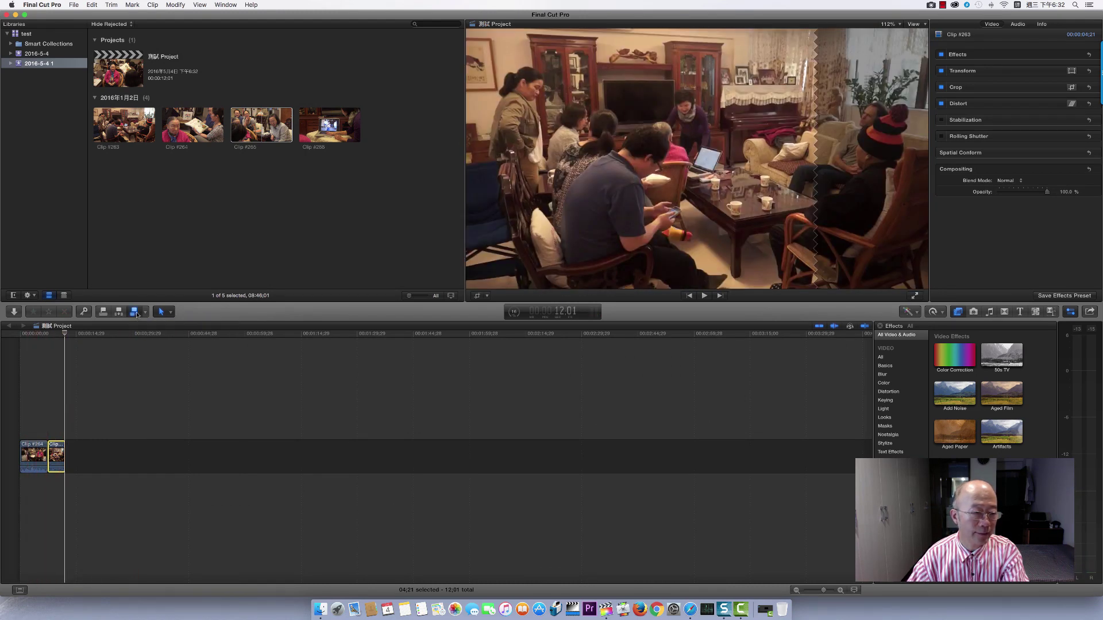
pyautogui.click(136, 313)
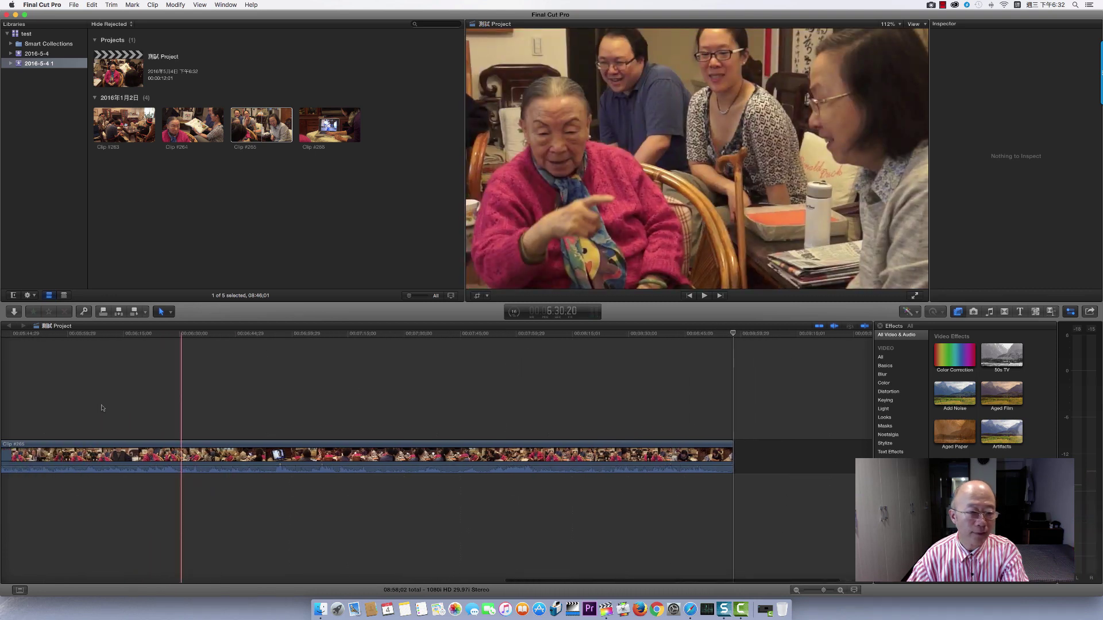
pyautogui.hscroll(-15, 102, 408)
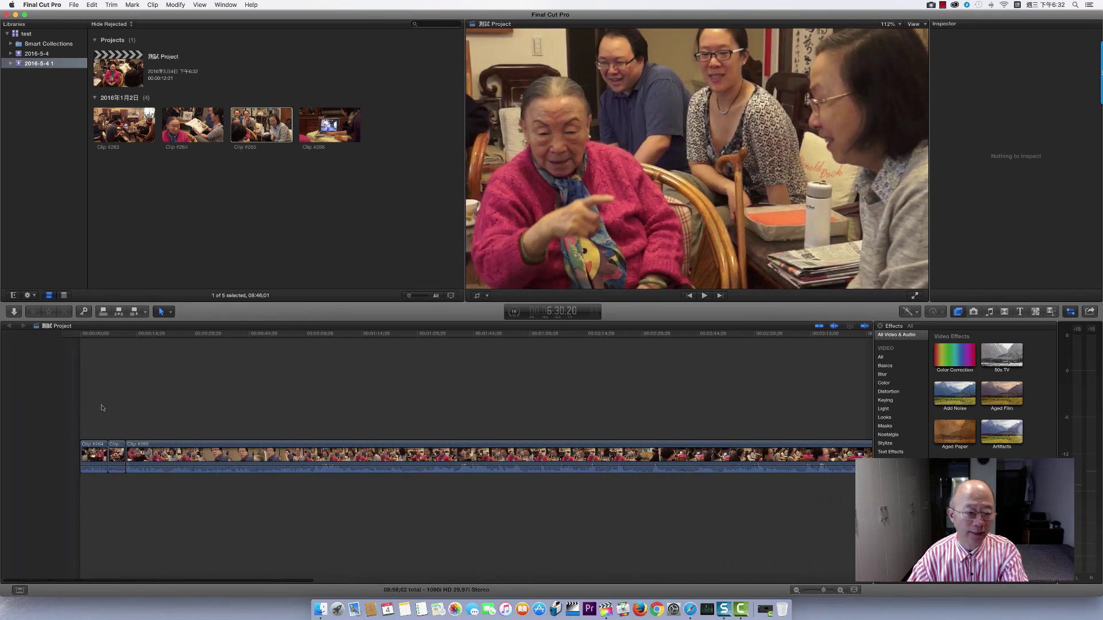
# Step: Play and skim through Clip #265's footage between about 1:54 and 3:24
pyautogui.press('space')
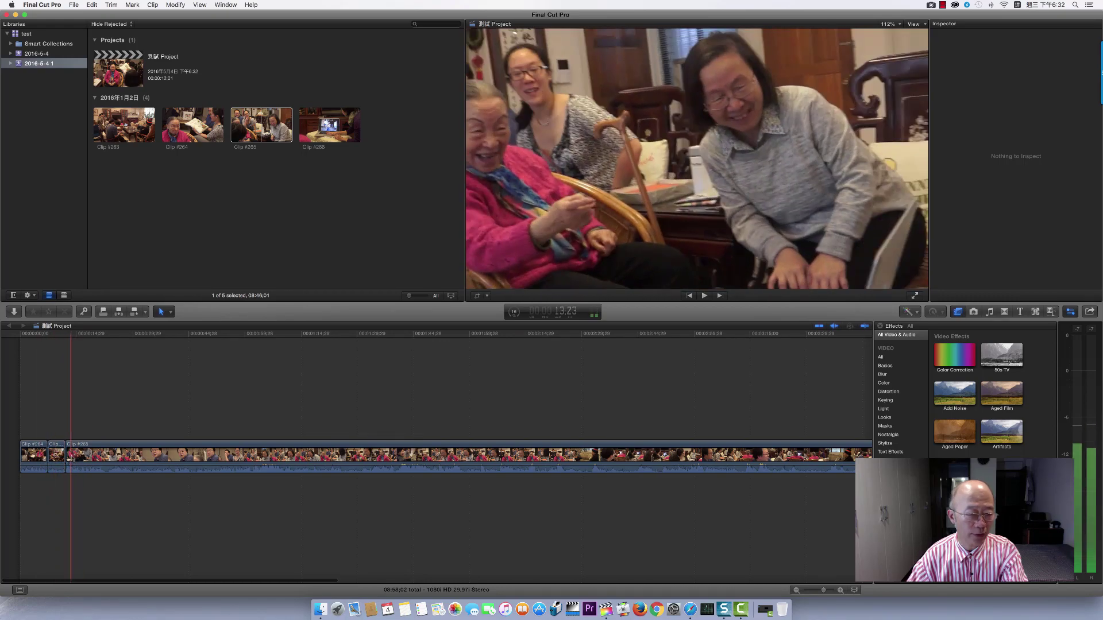
pyautogui.click(448, 430)
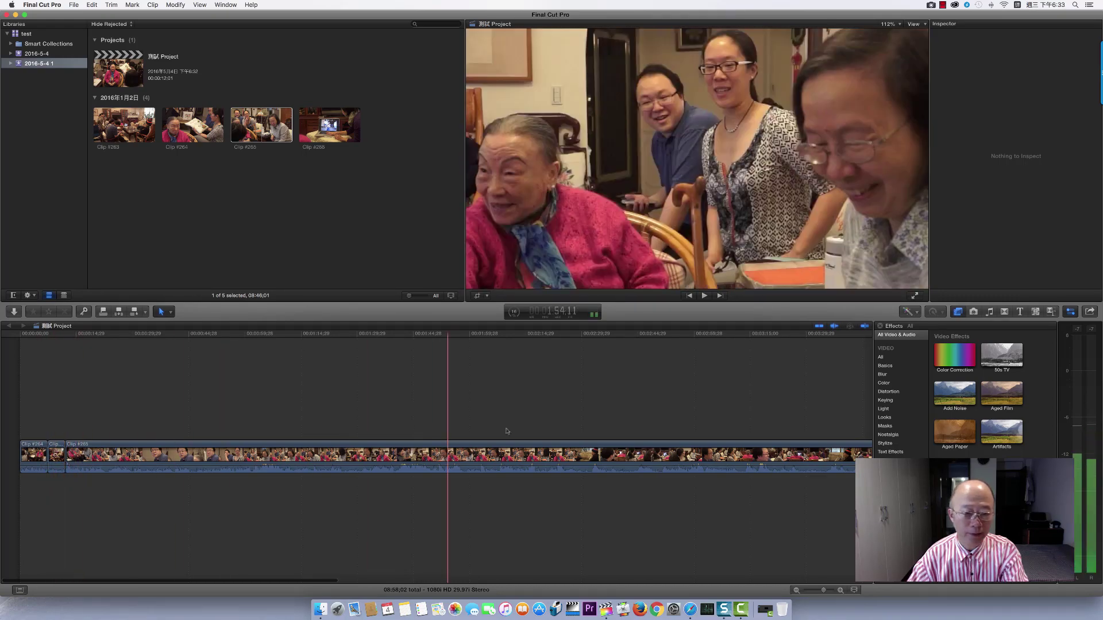
pyautogui.click(779, 431)
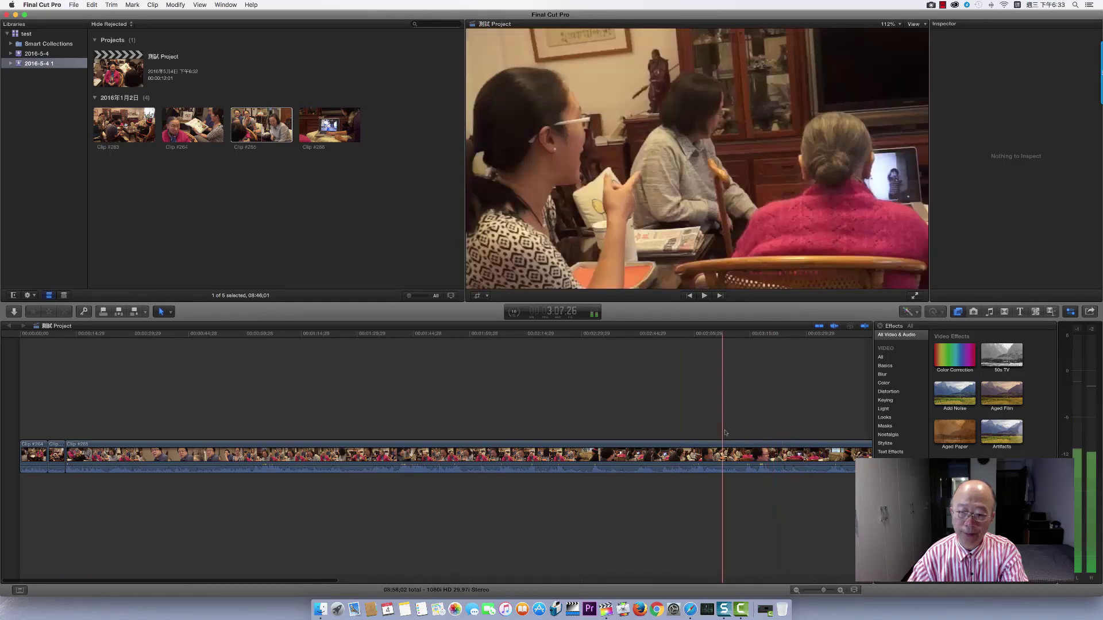
pyautogui.click(368, 430)
pyautogui.click(508, 423)
pyautogui.click(529, 423)
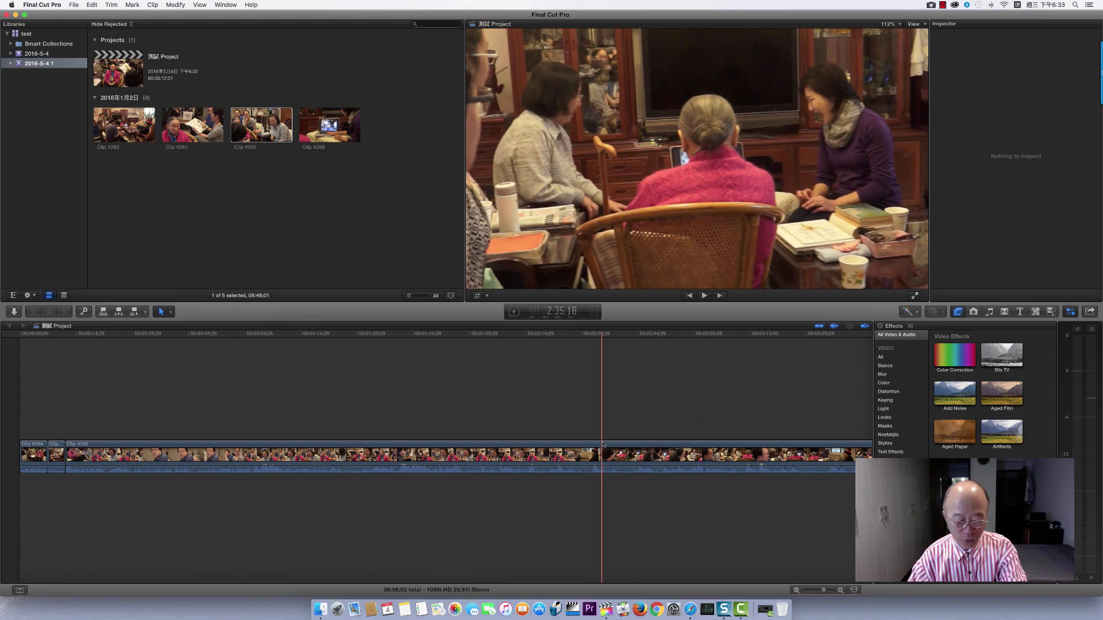
# Step: Trim the opening footage off Clip #265, dropping the project total to 06:53;14
pyautogui.hotkey('shift', 'z')
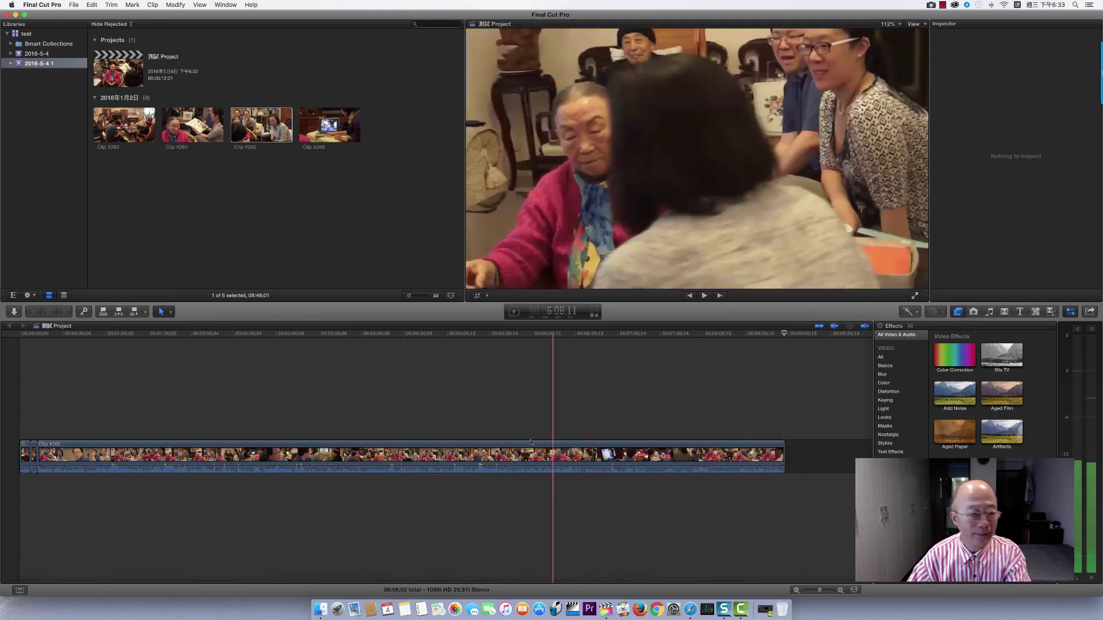
pyautogui.click(153, 432)
pyautogui.click(53, 425)
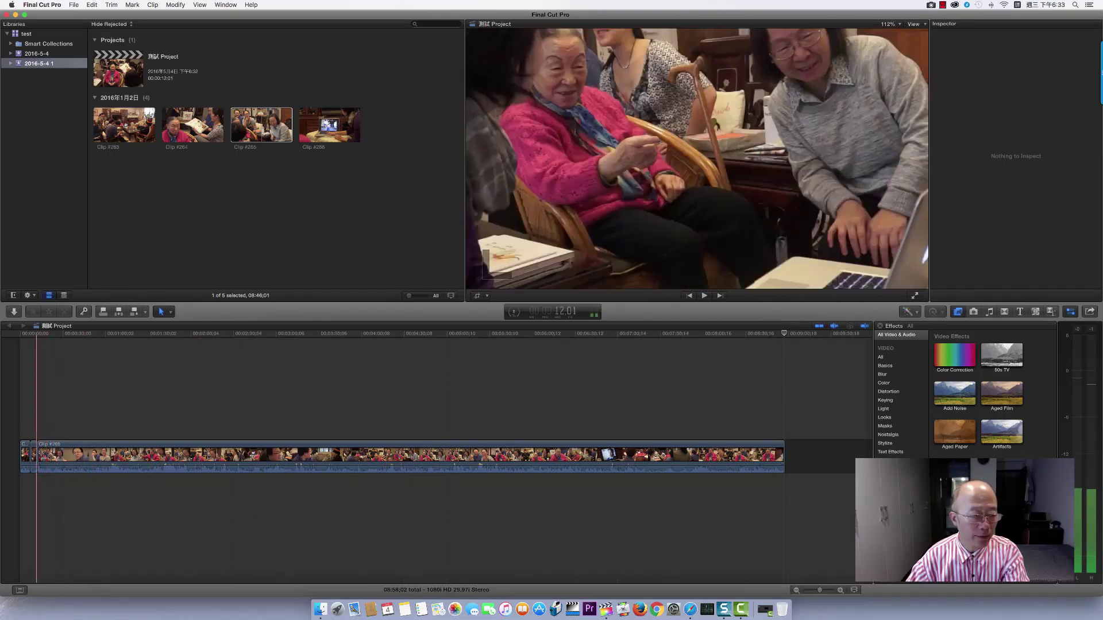
pyautogui.moveTo(36, 453); pyautogui.dragTo(215, 454)
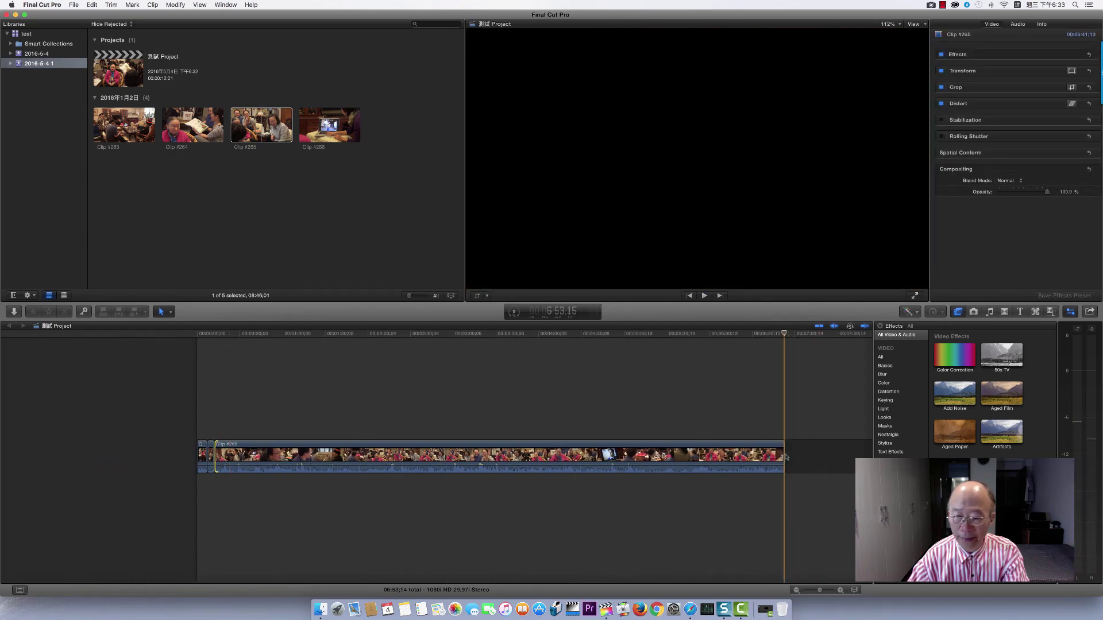
# Step: Trim Clip #265's end so the project runs about one minute
pyautogui.moveTo(783, 455); pyautogui.dragTo(285, 455)
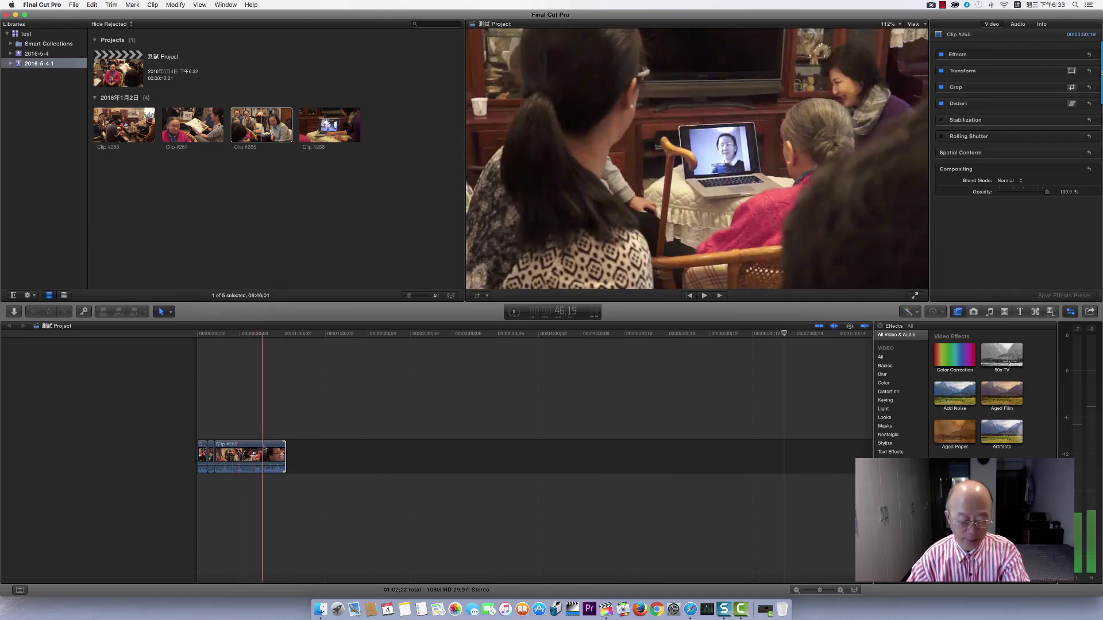
pyautogui.hotkey('shift', 'z')
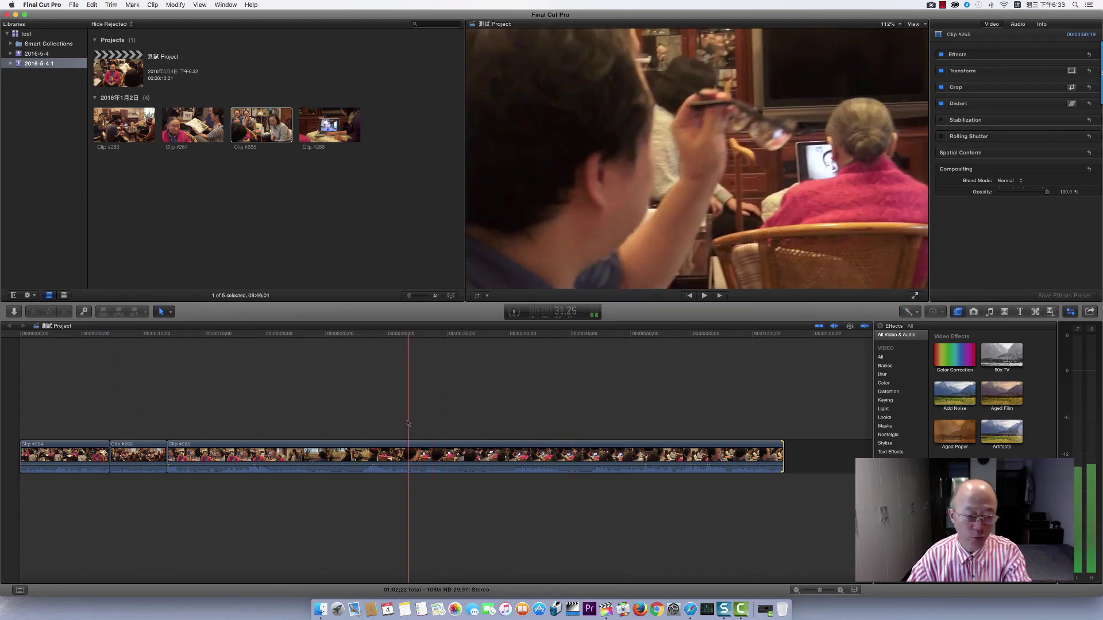
pyautogui.click(345, 131)
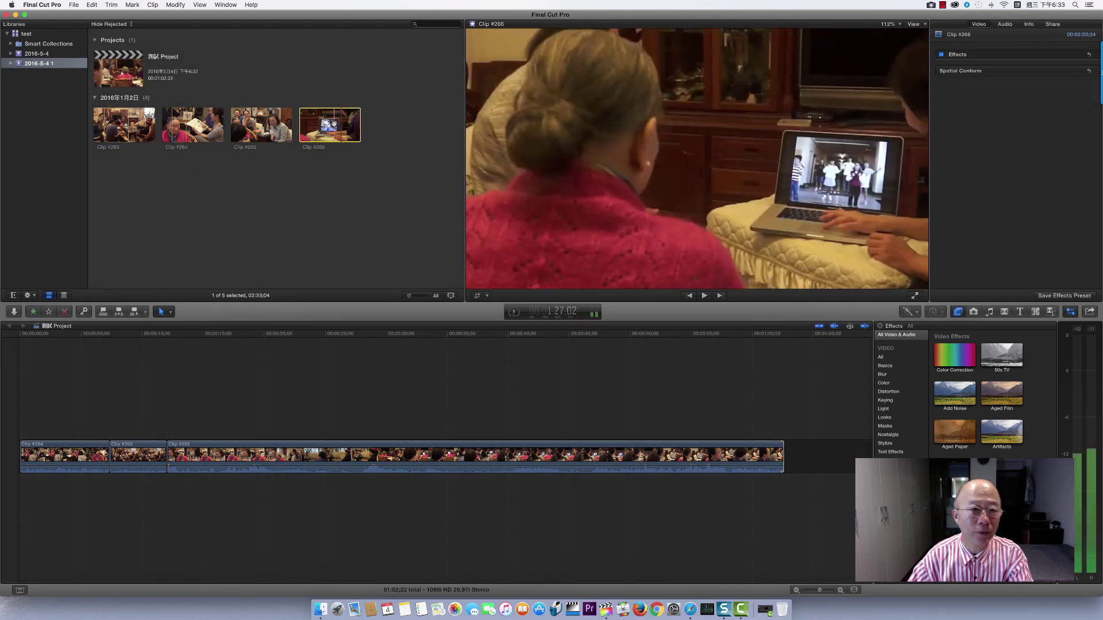
pyautogui.click(347, 456)
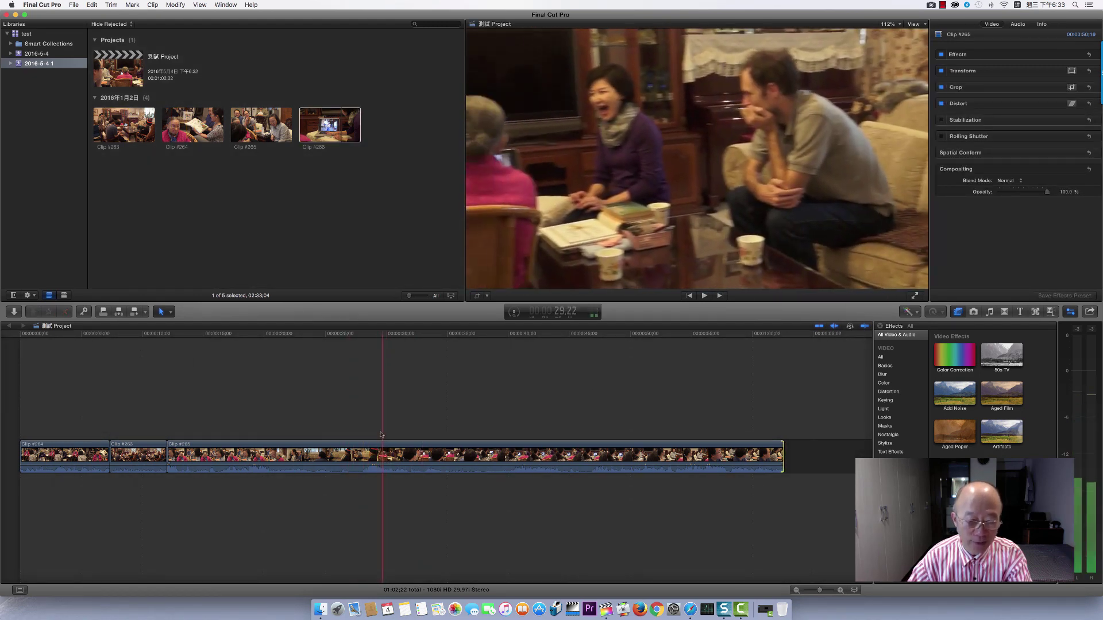
# Step: Blade Clip #265 at 29:07 and preview the split point
pyautogui.press('space')
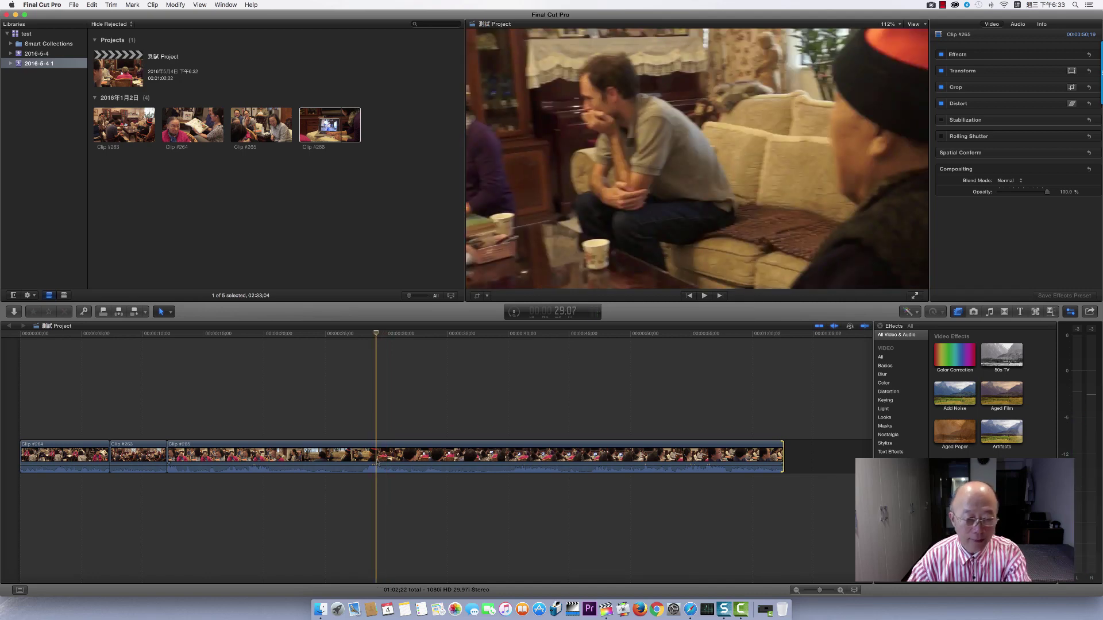
pyautogui.press('space')
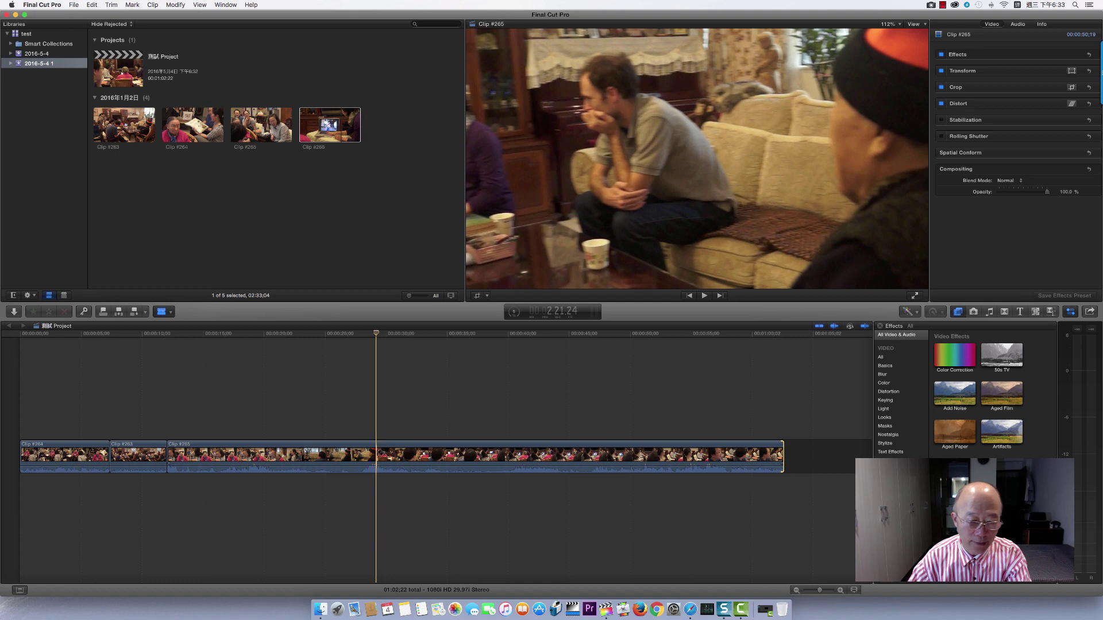
pyautogui.press('super+b')
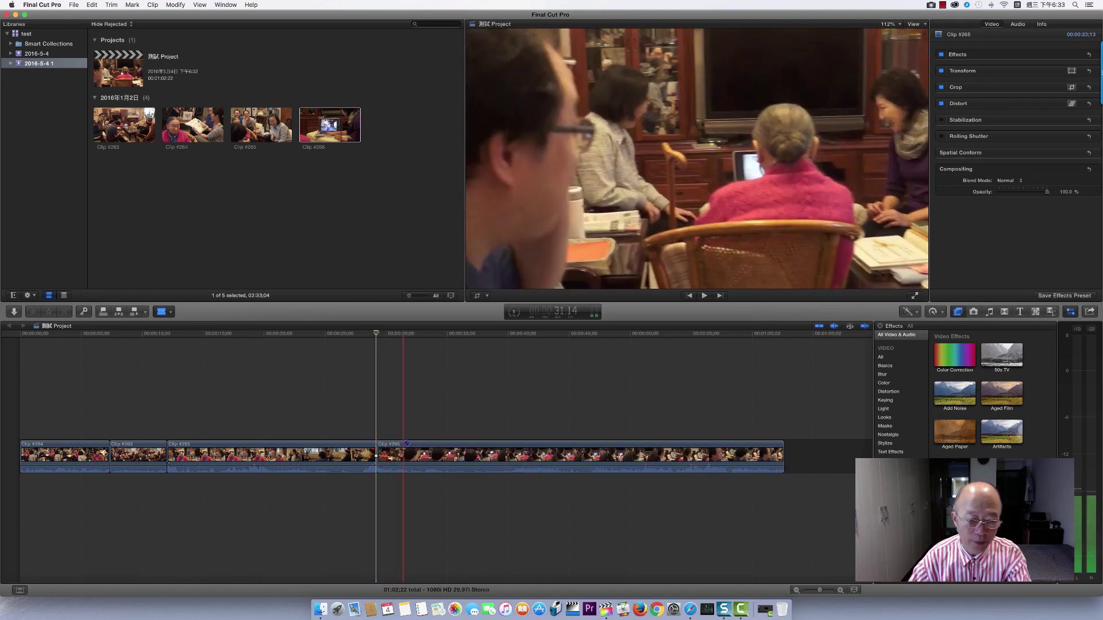
pyautogui.press('space')
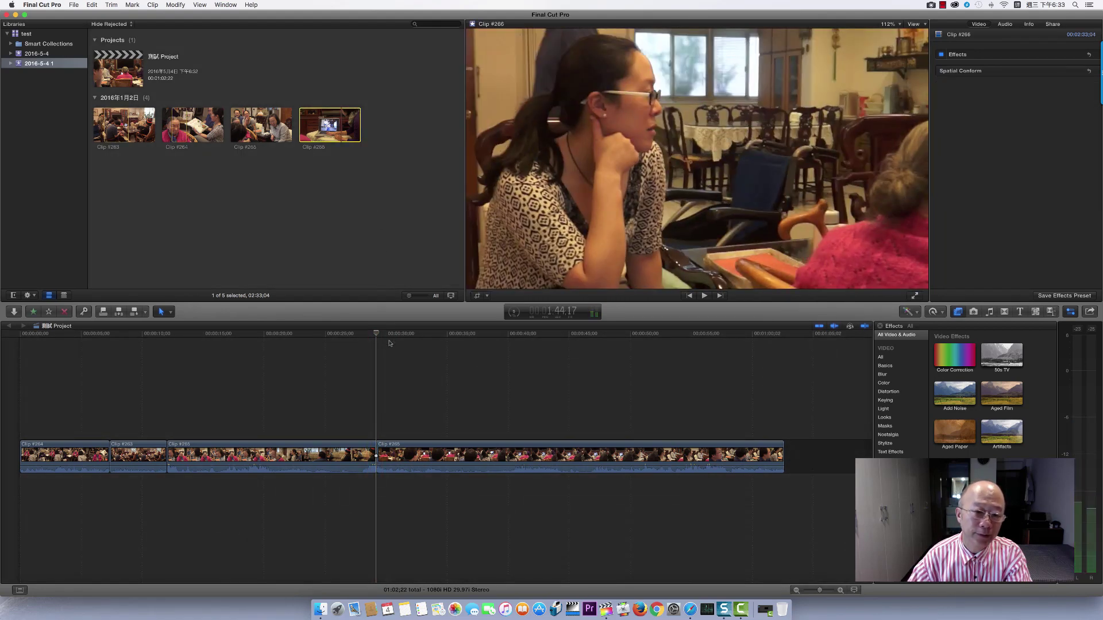
pyautogui.click(378, 334)
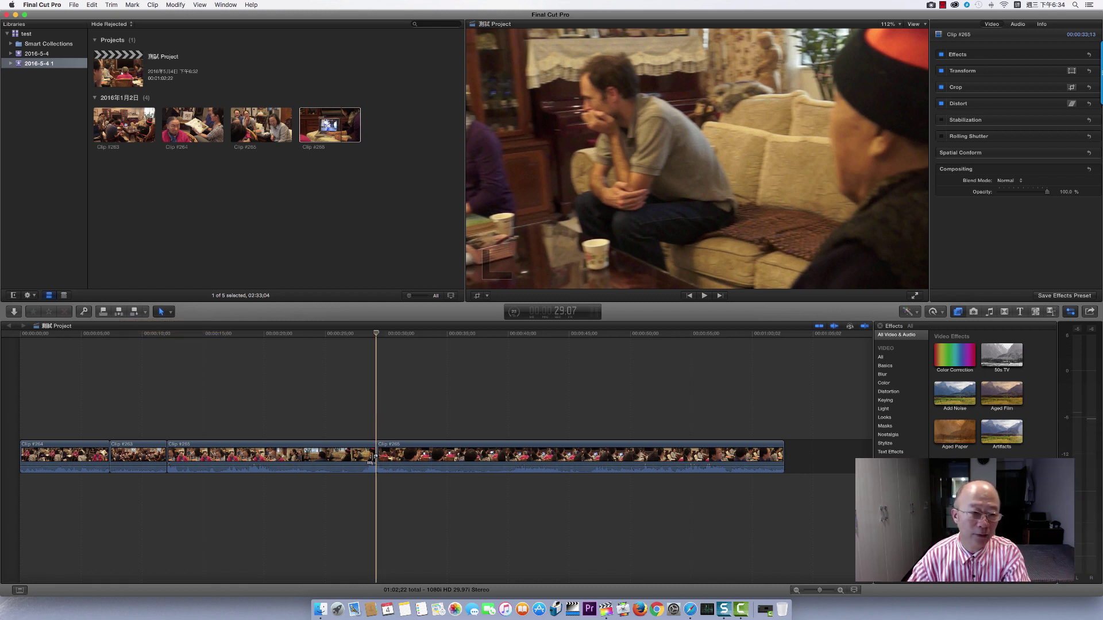
# Step: Insert two copies of Clip #266 at the 29:07 split, bringing the project to 06:09;02
pyautogui.click(119, 312)
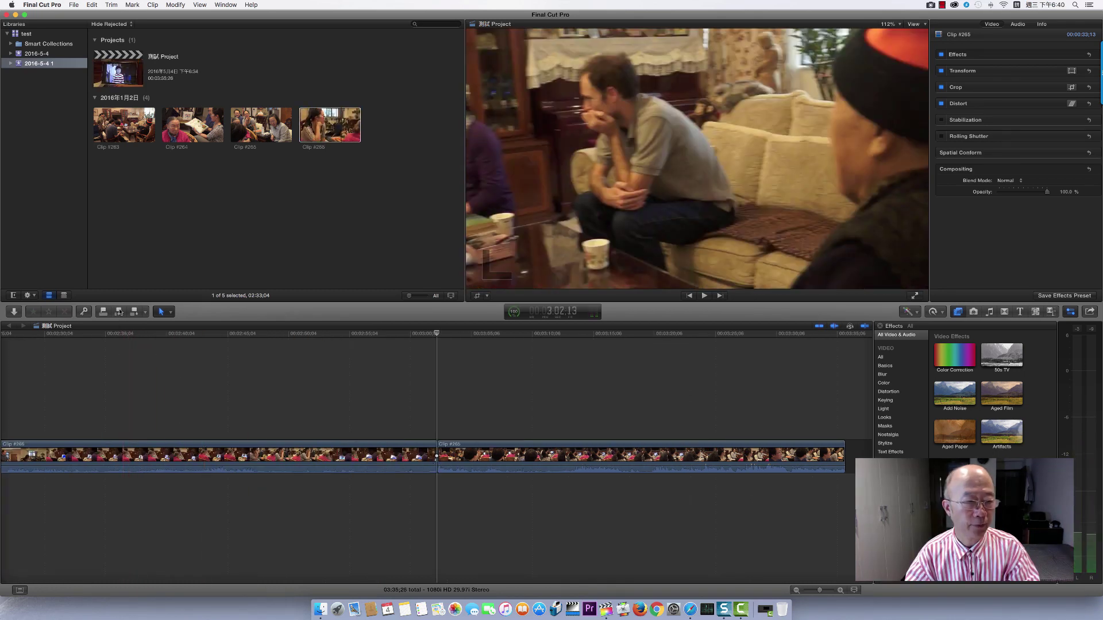
pyautogui.click(118, 311)
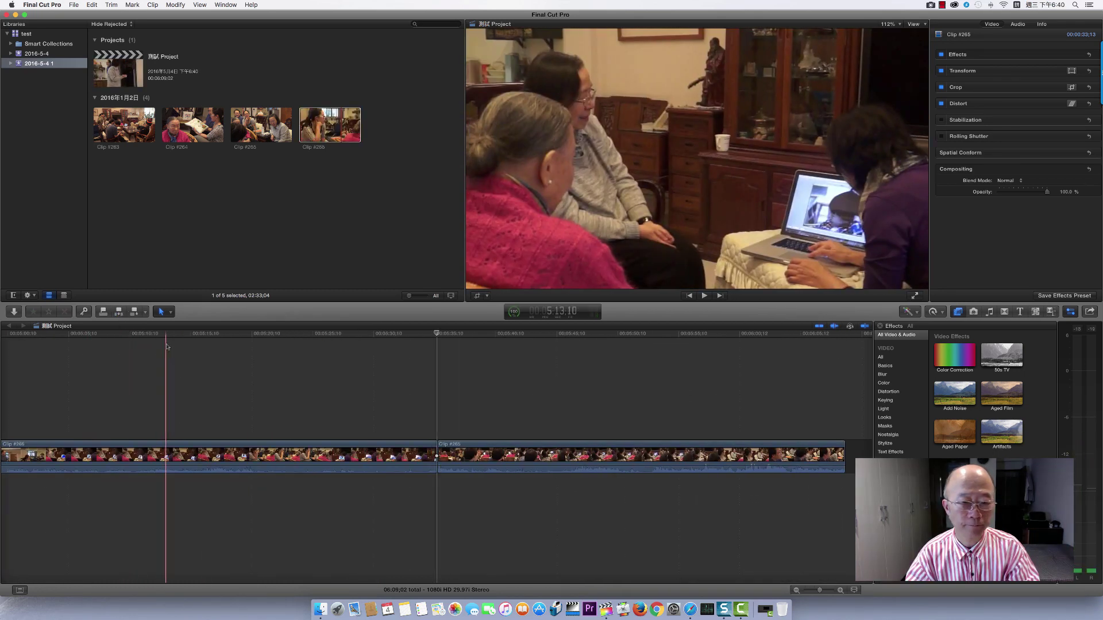
pyautogui.hscroll(-5, 233, 399)
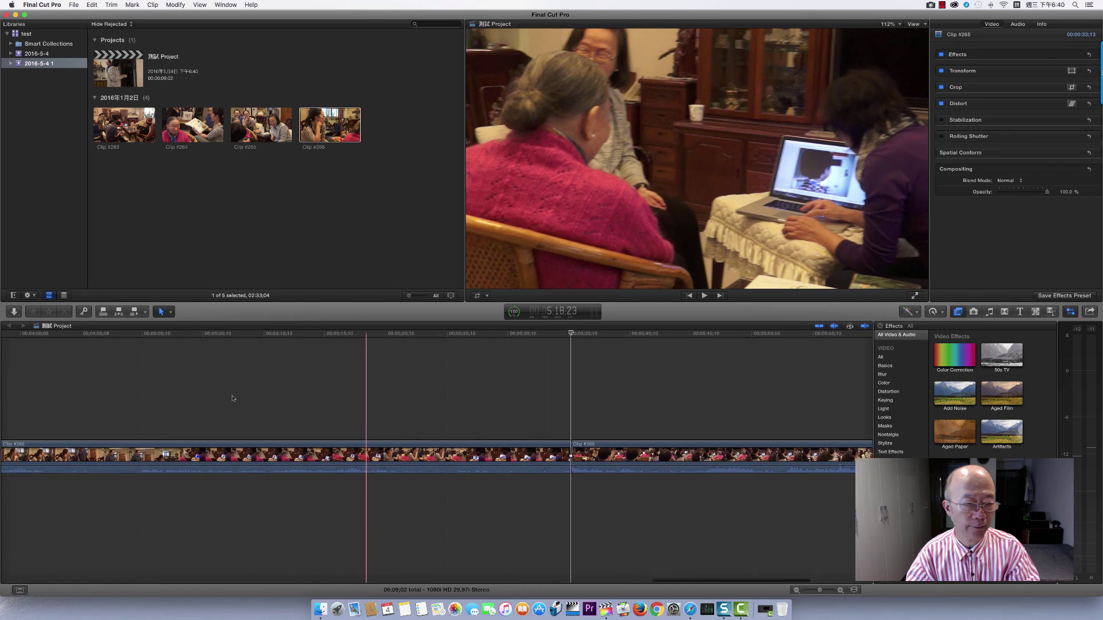
pyautogui.hscroll(-4, 233, 398)
pyautogui.hscroll(-4, 234, 398)
pyautogui.hscroll(-4, 233, 399)
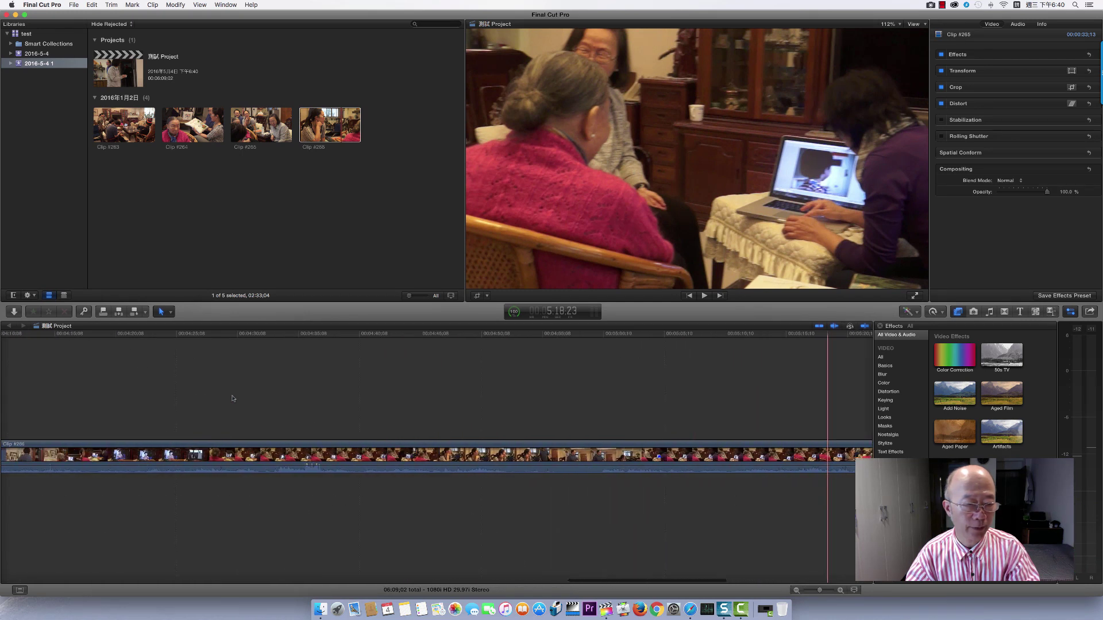
pyautogui.hscroll(-4, 233, 399)
pyautogui.hscroll(-4, 234, 399)
pyautogui.hscroll(-4, 233, 398)
pyautogui.hscroll(-4, 233, 399)
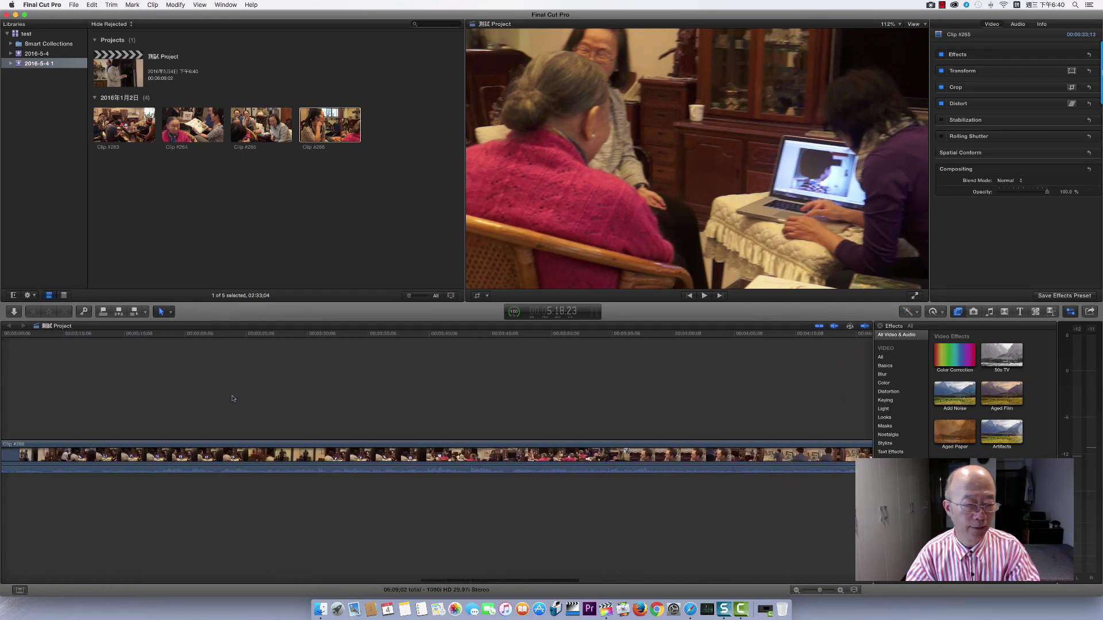
pyautogui.hscroll(-4, 233, 398)
pyautogui.hscroll(-1, 233, 399)
pyautogui.hotkey('shift', 'z')
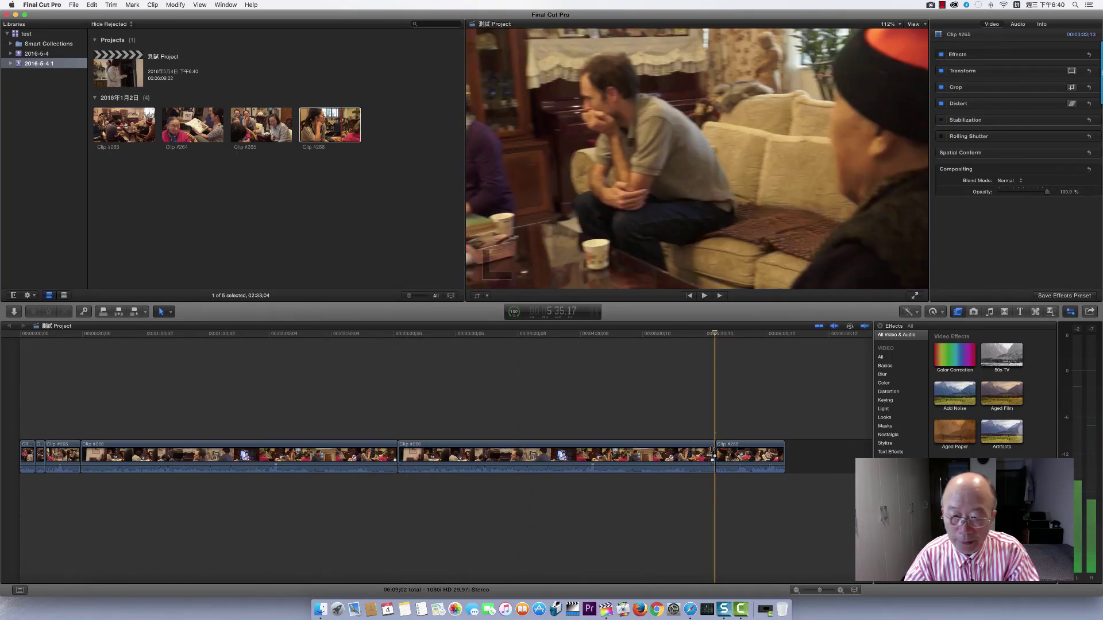
# Step: Trim the second Clip #266 and delete the long copy, leaving five segments totalling 01:28;00
pyautogui.moveTo(712, 451); pyautogui.dragTo(537, 451)
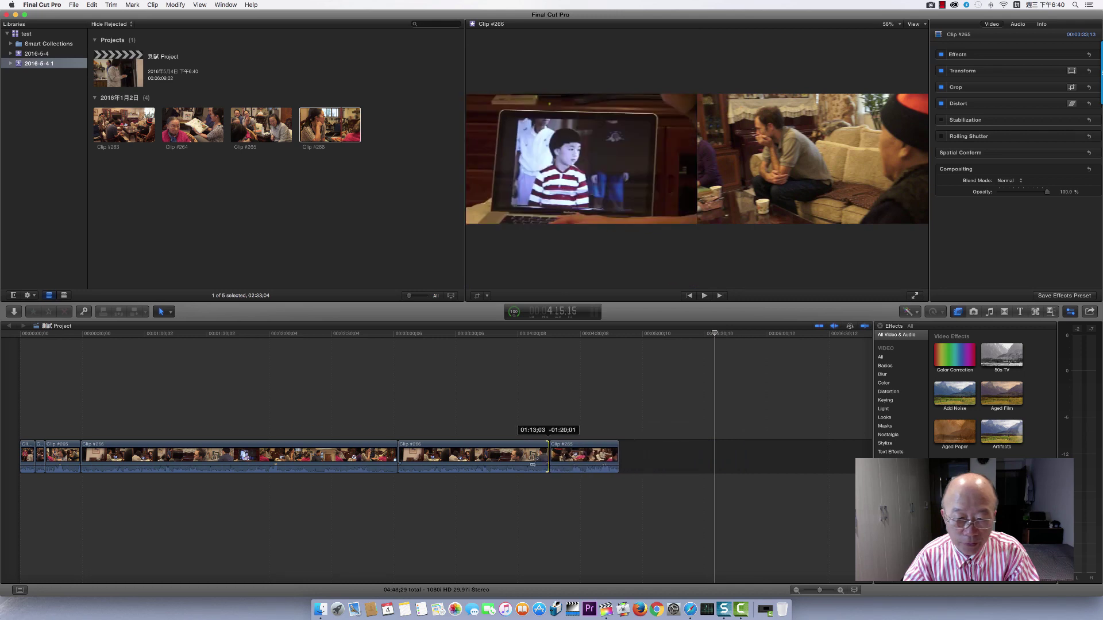
pyautogui.moveTo(399, 454); pyautogui.dragTo(487, 454)
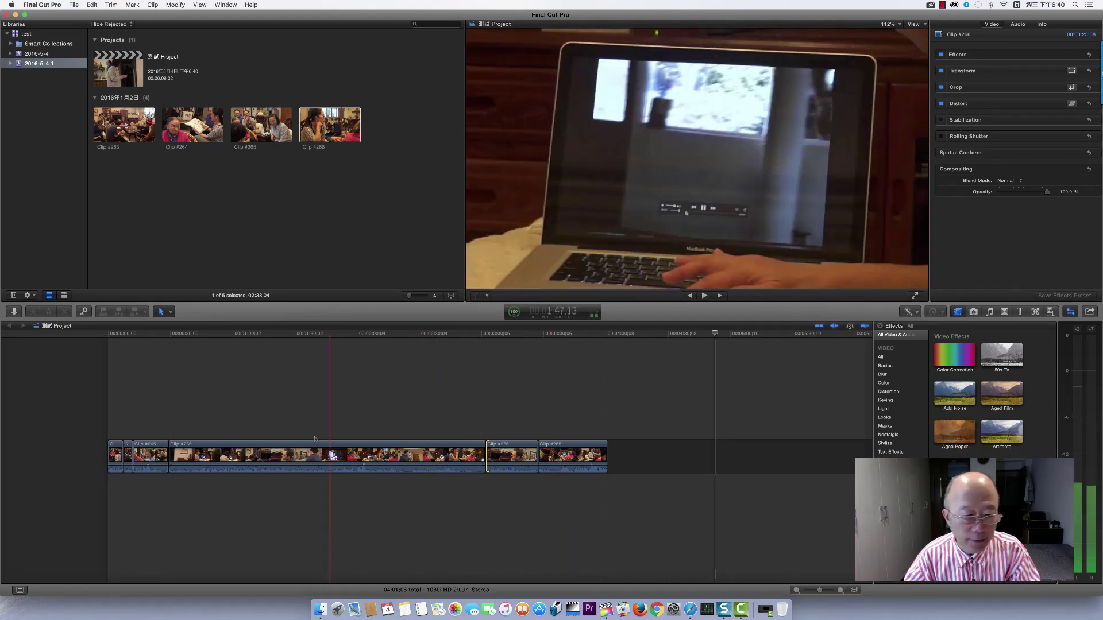
pyautogui.click(248, 456)
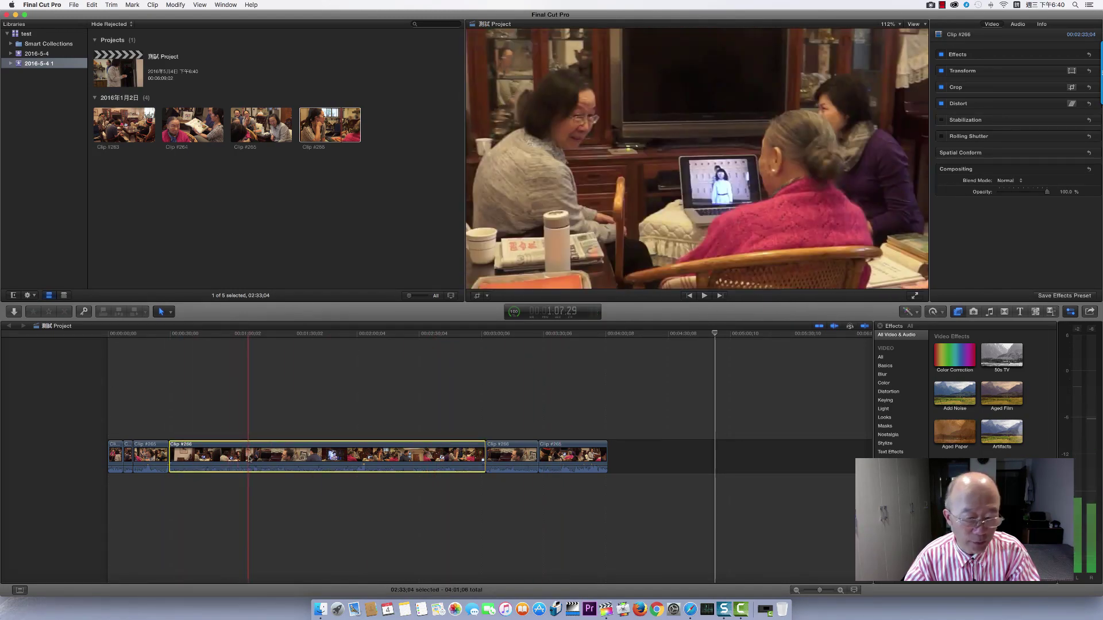
pyautogui.press('Delete')
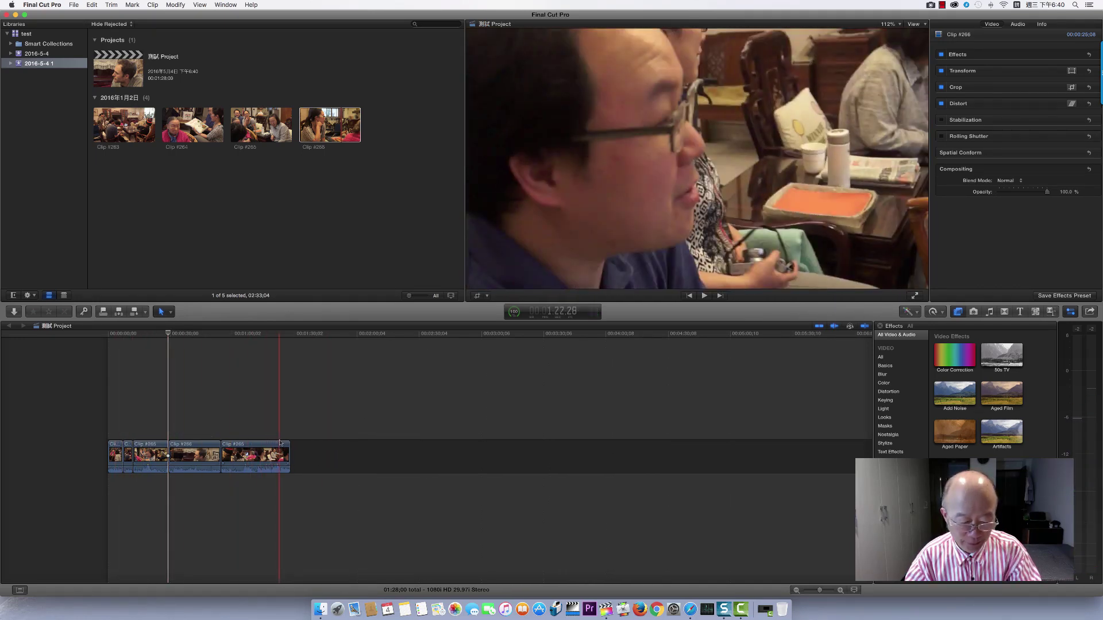
pyautogui.hotkey('shift', 'z')
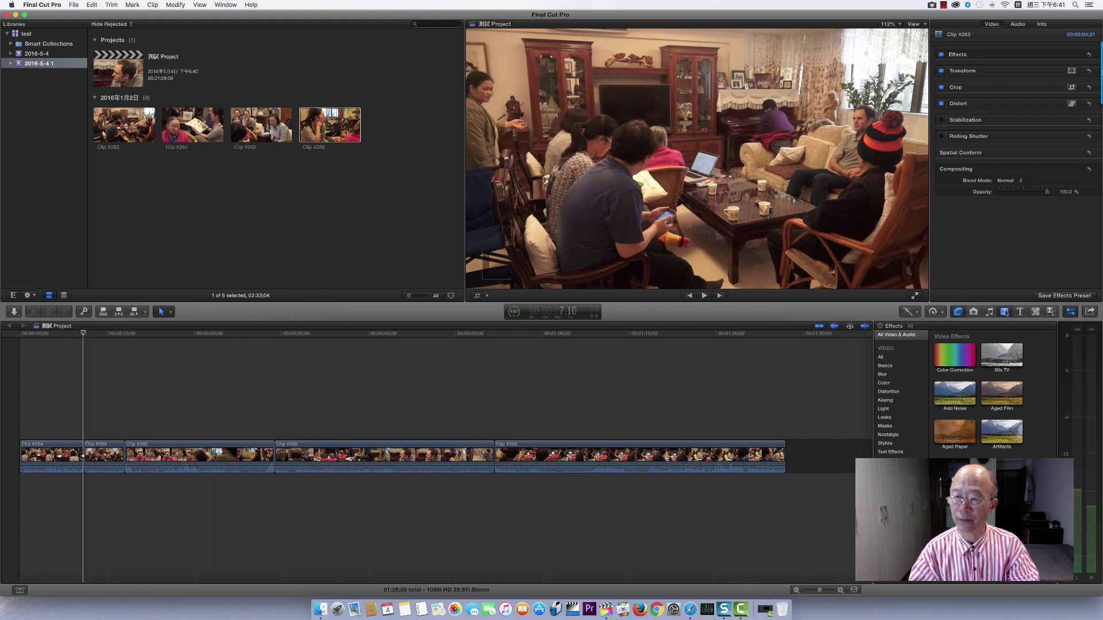
# Step: Show the Transitions browser, with the Circle transition previewing
pyautogui.click(1005, 312)
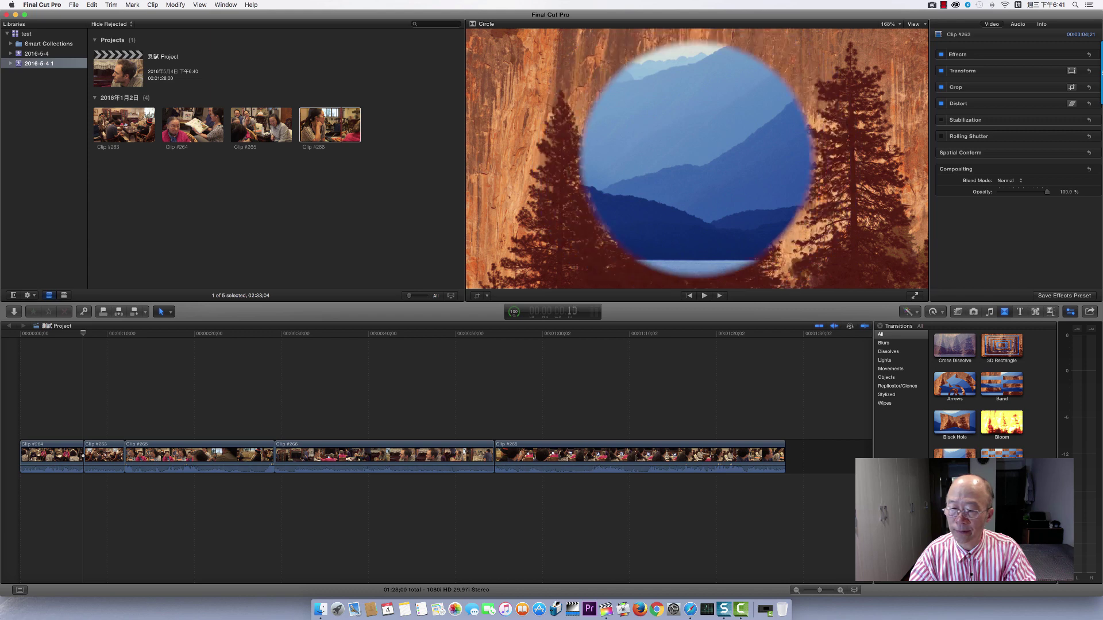
# Step: Add a Circle transition between the first two clips and preview it
pyautogui.moveTo(1001, 463); pyautogui.dragTo(85, 462)
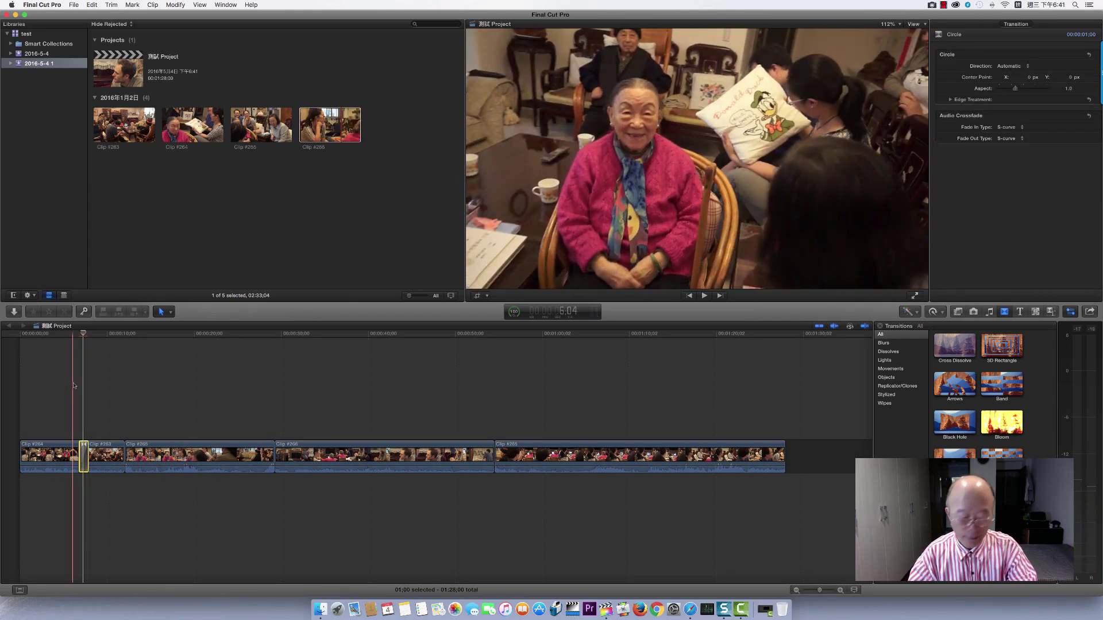
pyautogui.press('space')
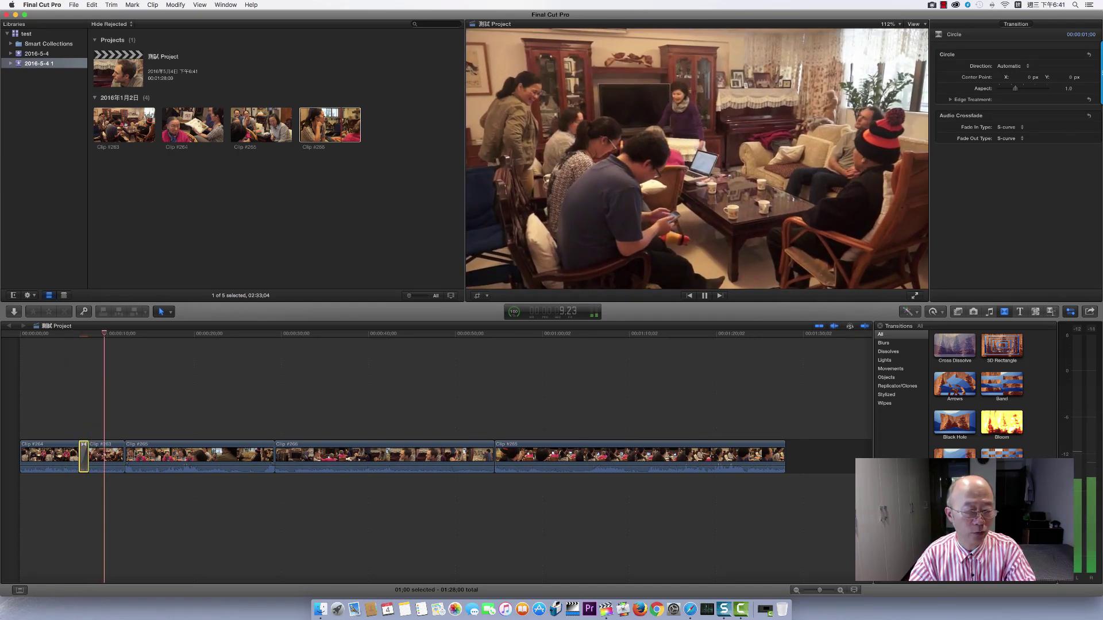
pyautogui.press('space')
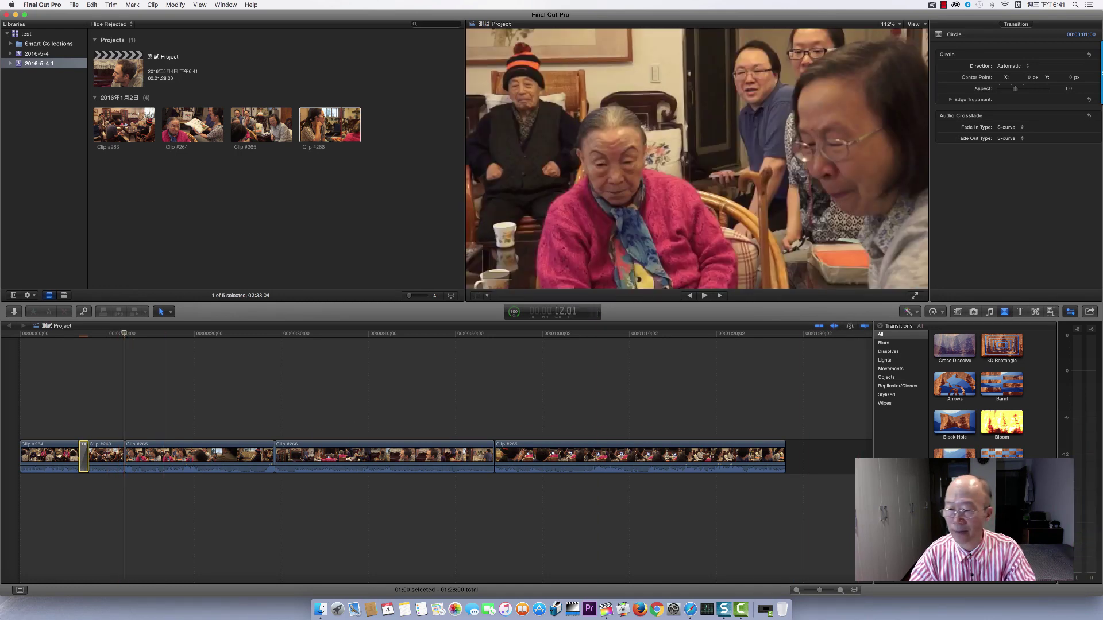
pyautogui.scroll(-15, 978, 396)
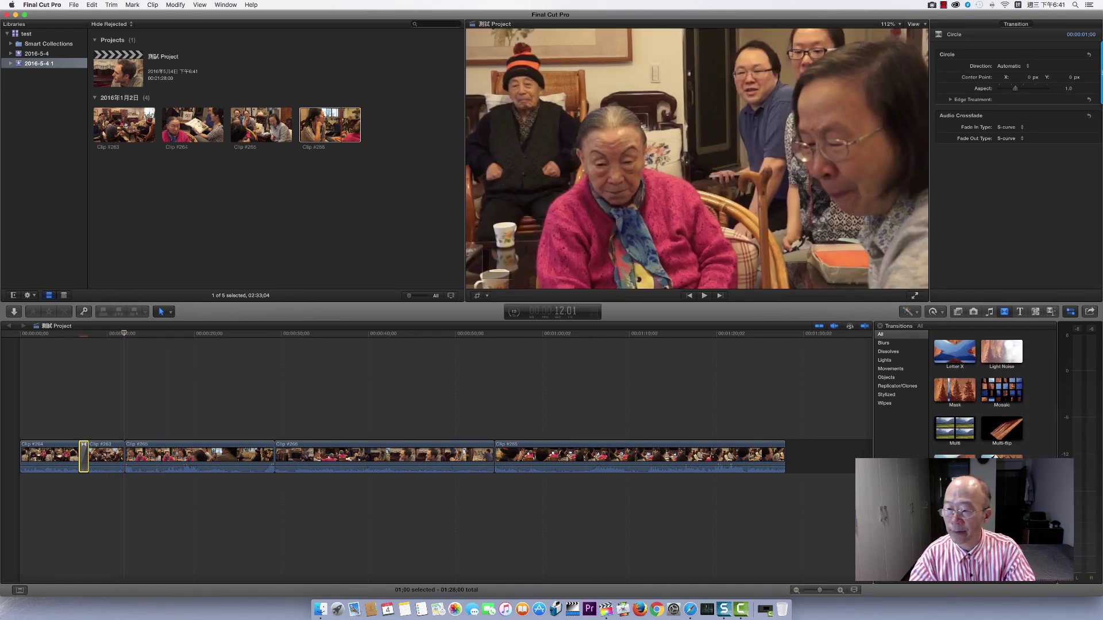
pyautogui.scroll(1, 978, 397)
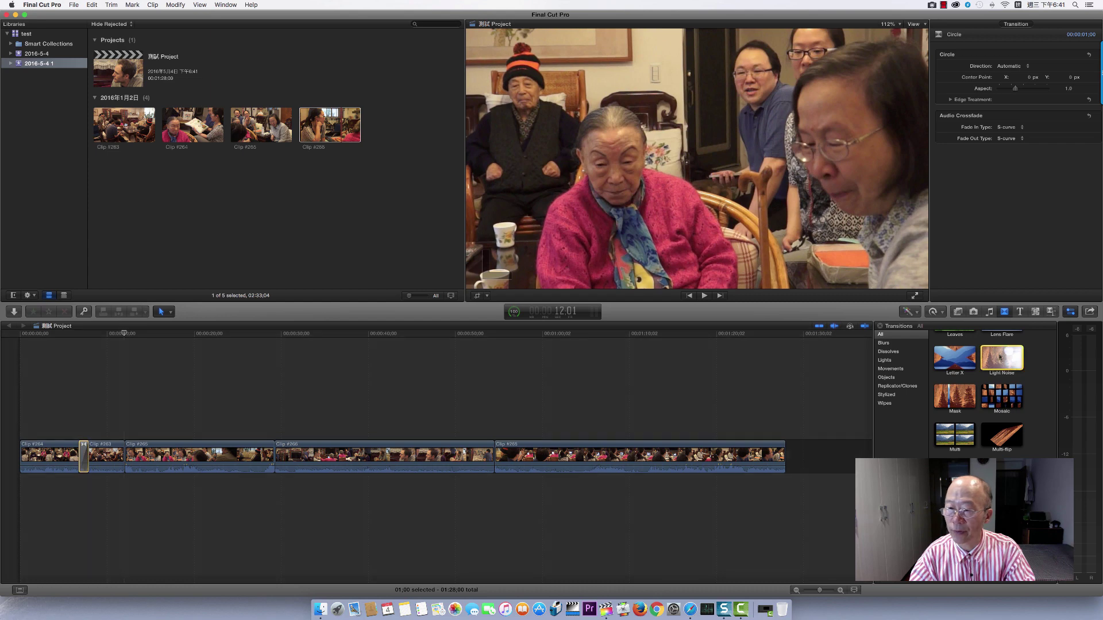
# Step: Add a Light Noise transition at the second cut and preview it
pyautogui.moveTo(1000, 357); pyautogui.dragTo(124, 454)
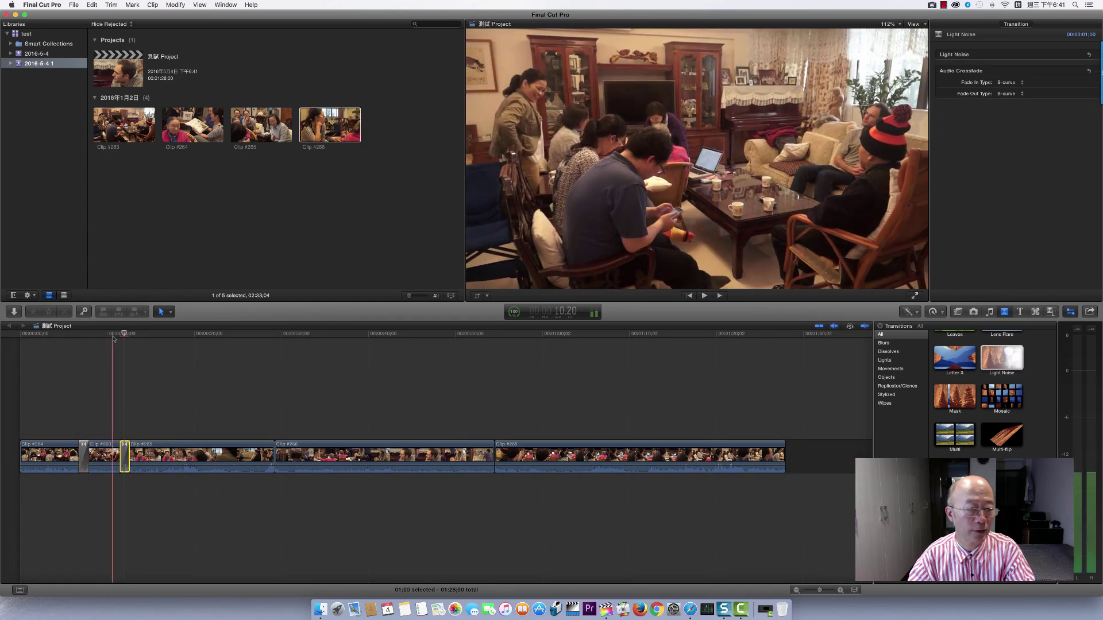
pyautogui.press('space')
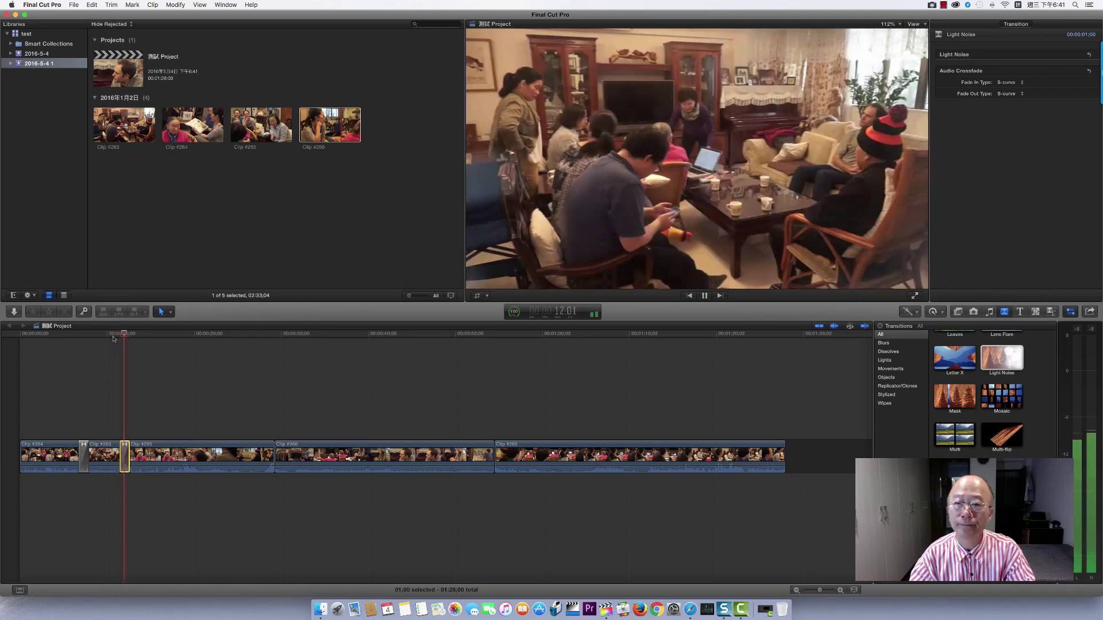
pyautogui.press('l')
pyautogui.press('l')
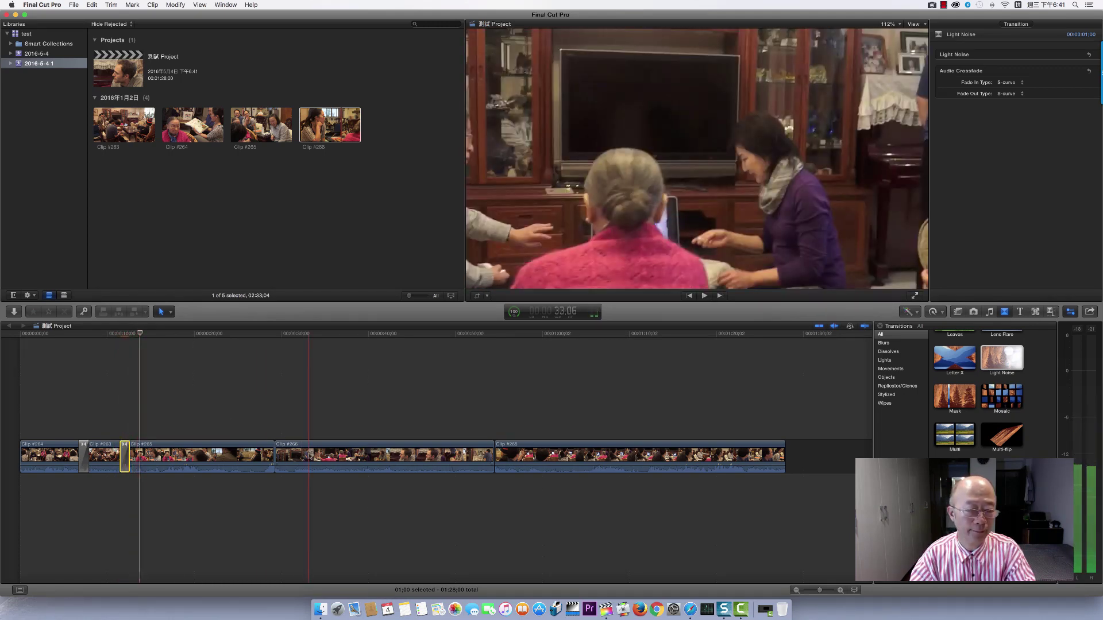
pyautogui.press('space')
# Step: Add a Radial transition at the third cut, after Clip #266
pyautogui.click(278, 457)
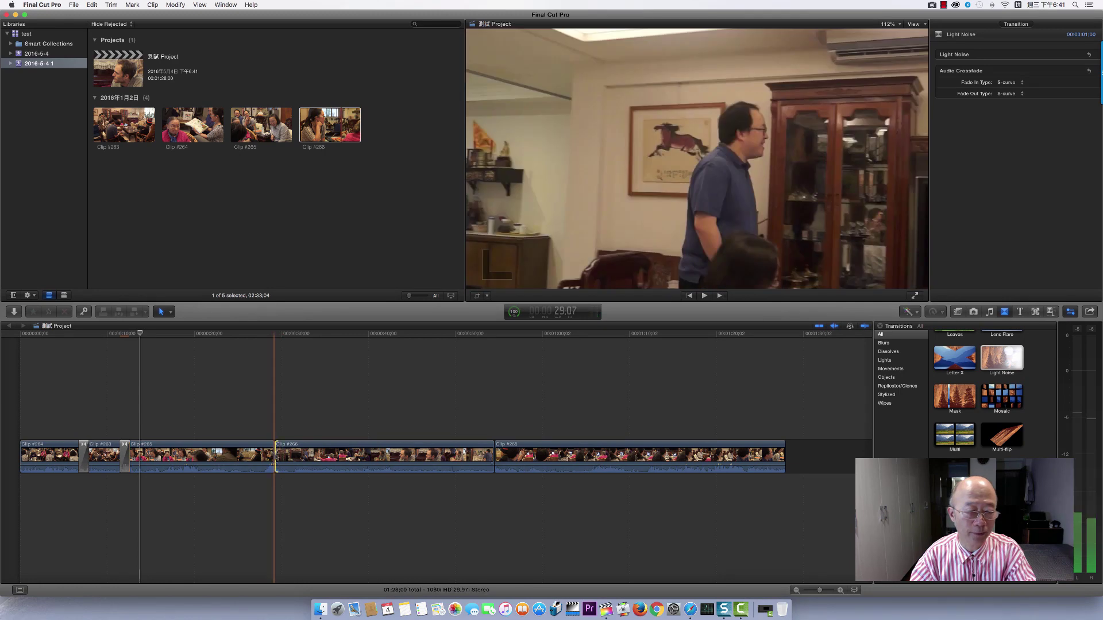
pyautogui.scroll(-3, 977, 396)
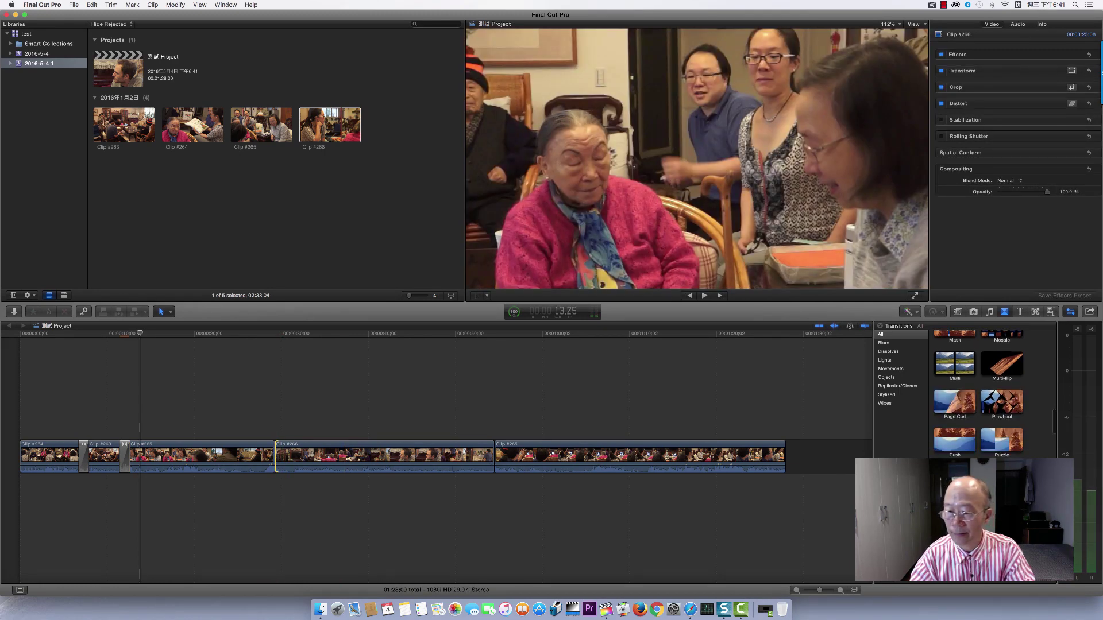
pyautogui.moveTo(954, 477)
pyautogui.mouseDown()
pyautogui.moveTo(233, 466)
pyautogui.moveTo(270, 455)
pyautogui.mouseUp()
# Step: Preview the Radial transition, then park the playhead on the cut before the last clip
pyautogui.click(265, 334)
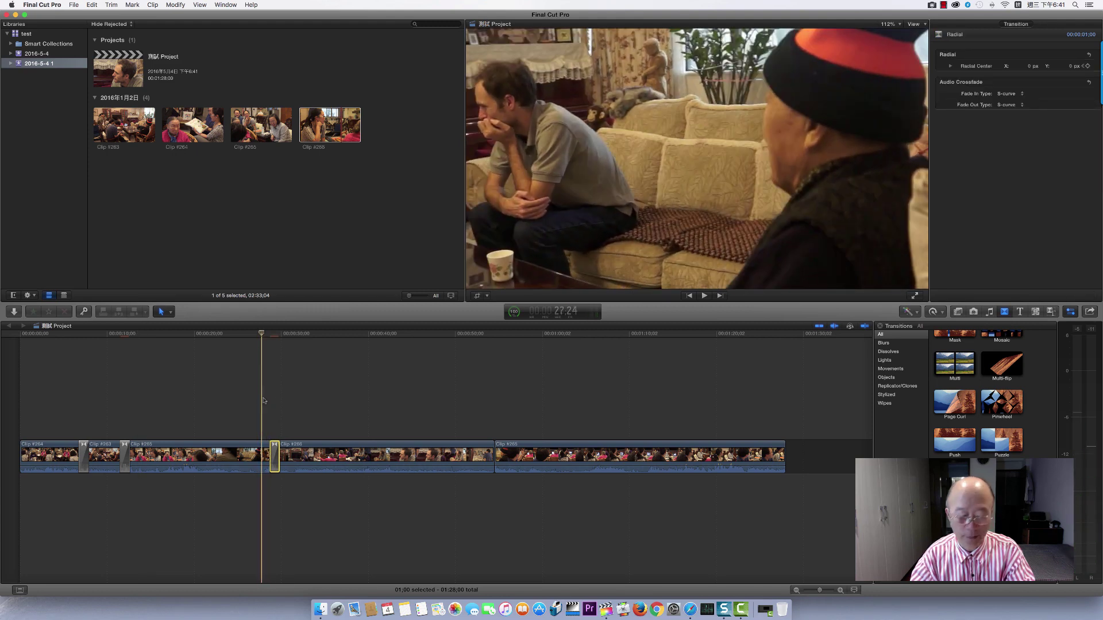
pyautogui.press('space')
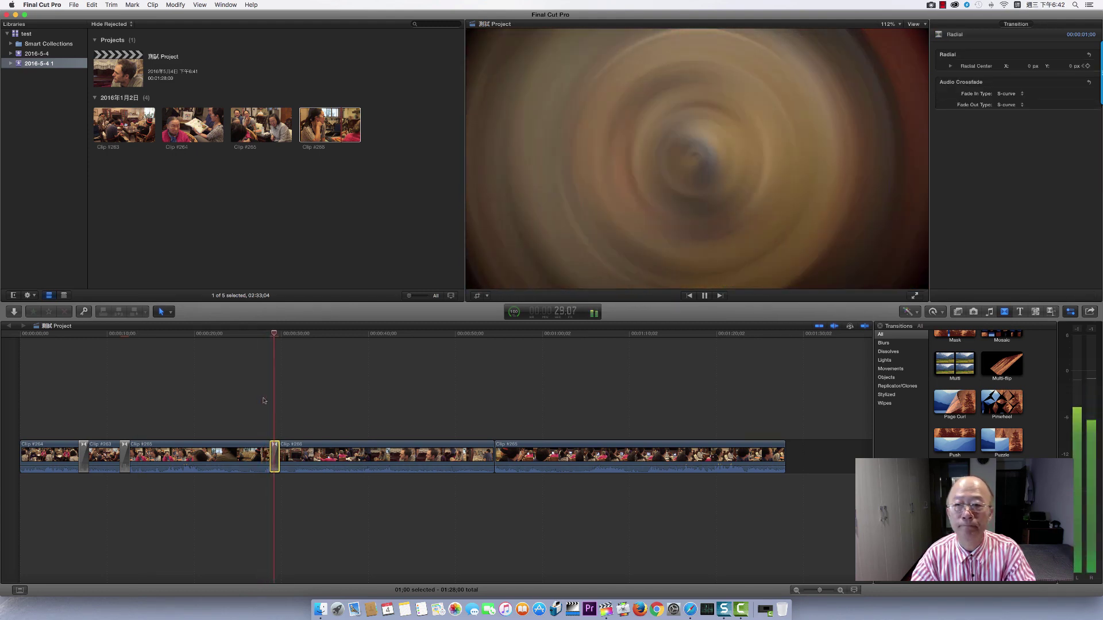
pyautogui.press('space')
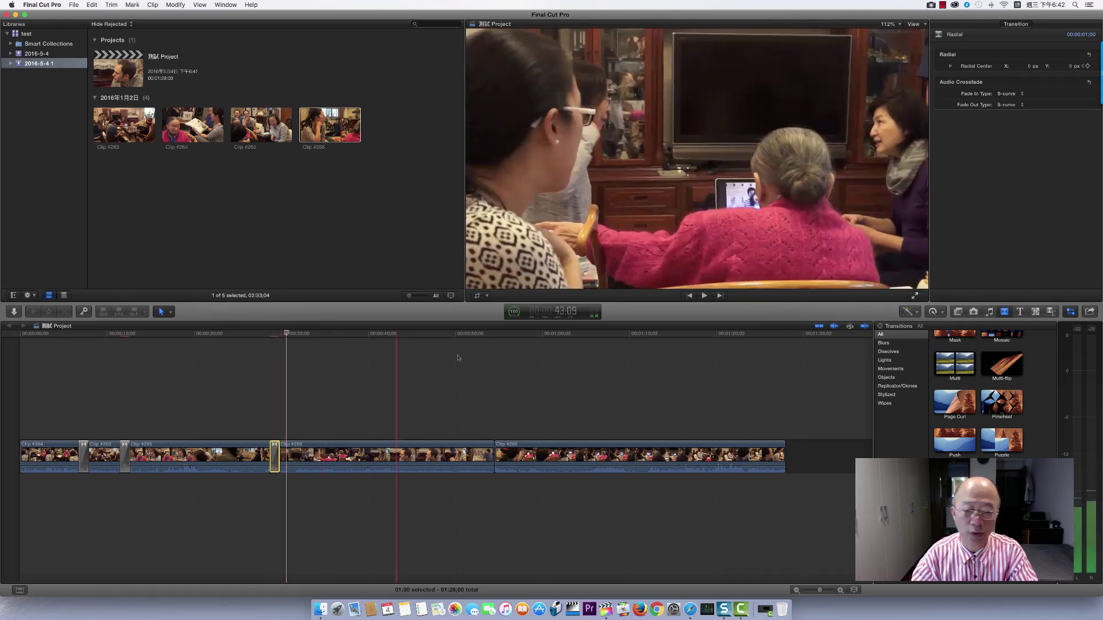
pyautogui.click(494, 437)
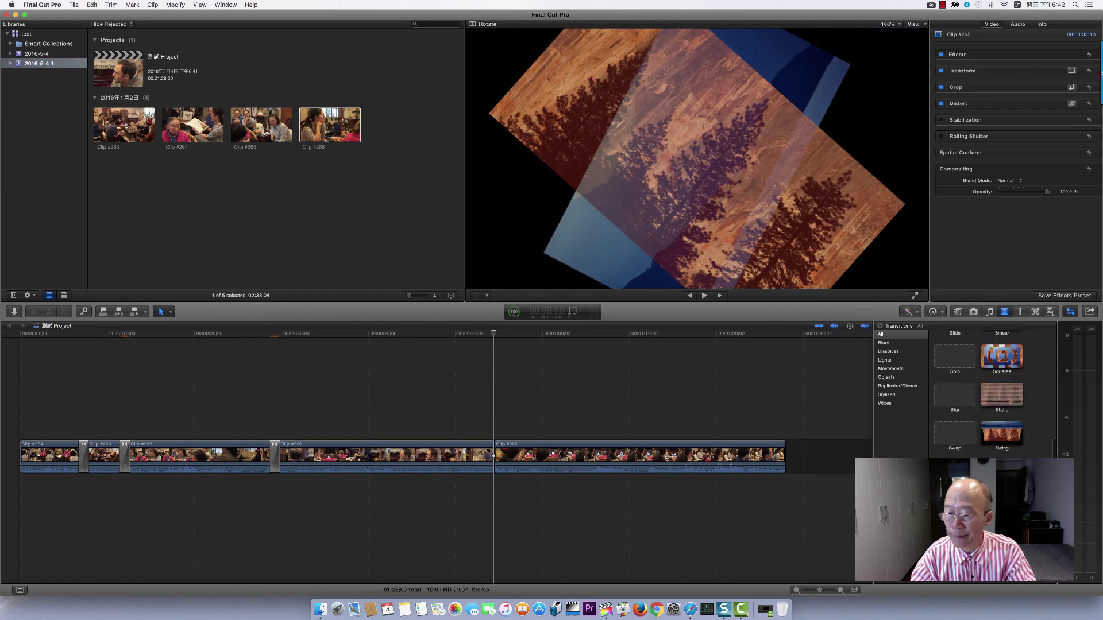
pyautogui.scroll(5, 977, 402)
pyautogui.scroll(-3, 994, 397)
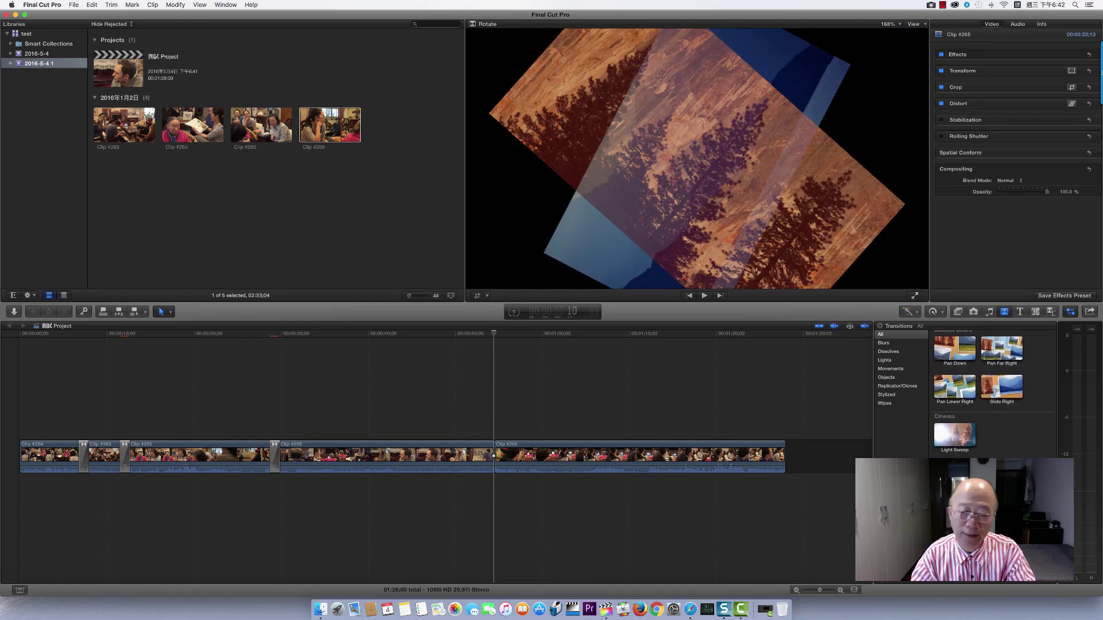
pyautogui.press('space')
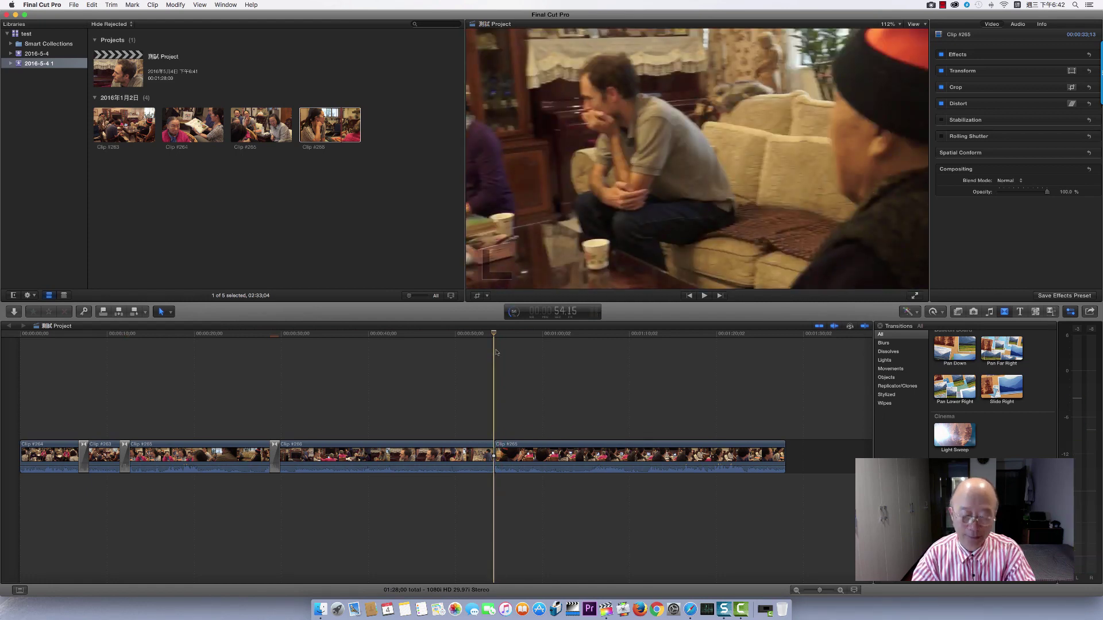
# Step: Add default dissolves at the cut before the last clip and at the project's end
pyautogui.press('super+t')
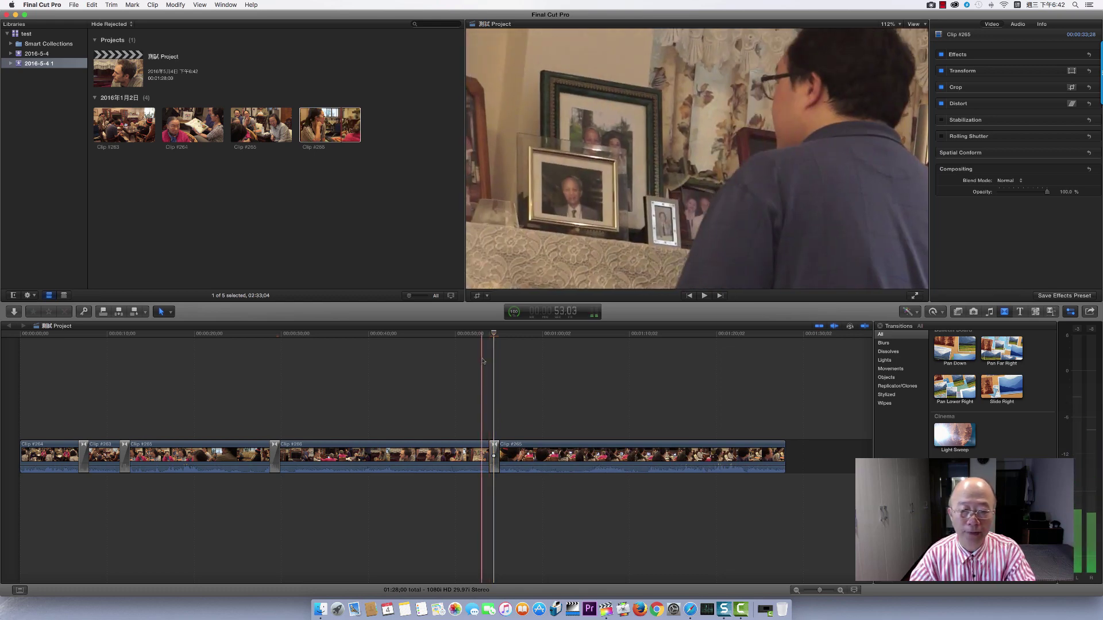
pyautogui.press('space')
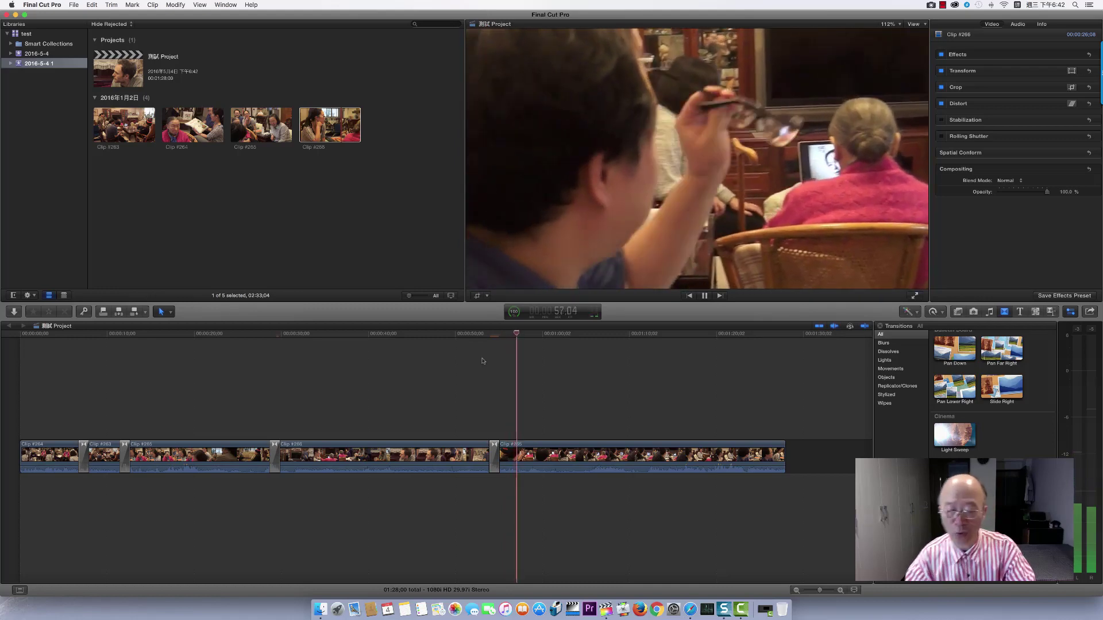
pyautogui.press('space')
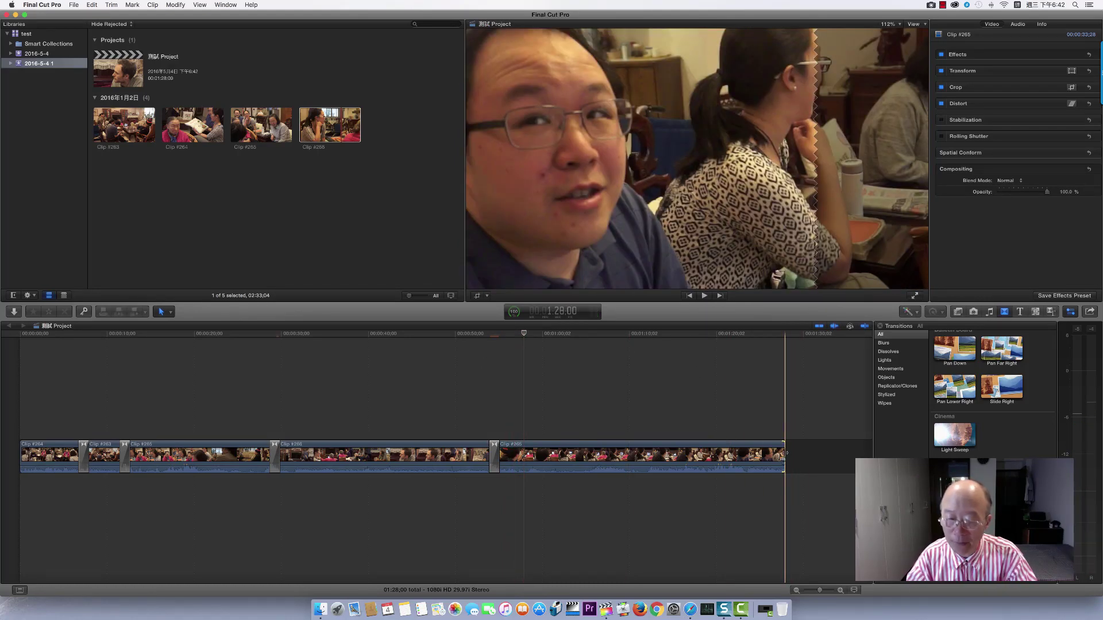
pyautogui.press('super+t')
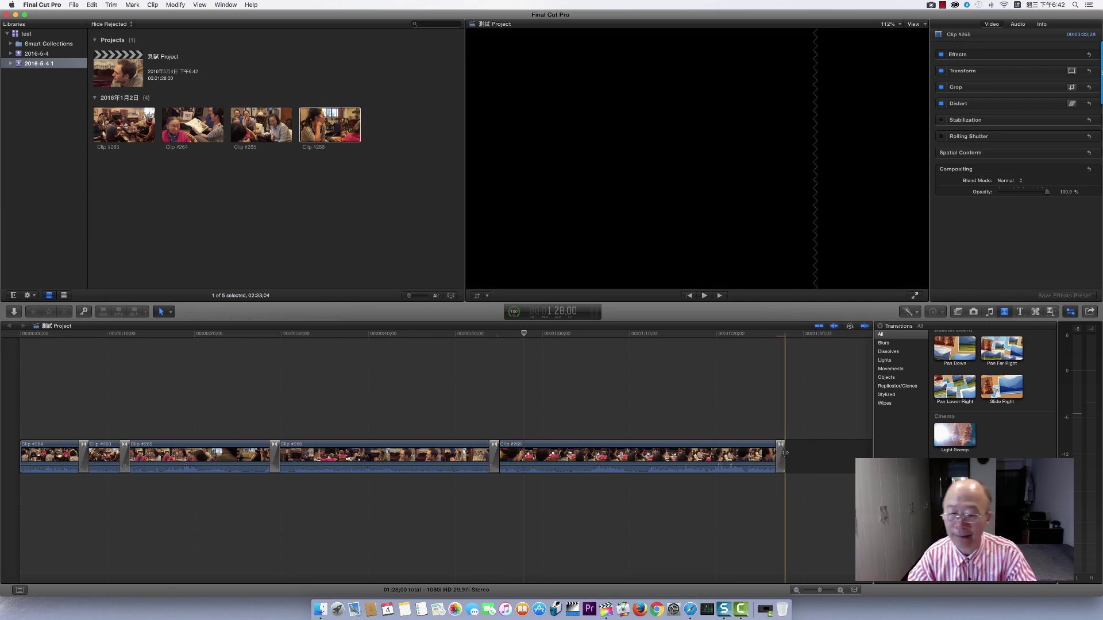
pyautogui.press('space')
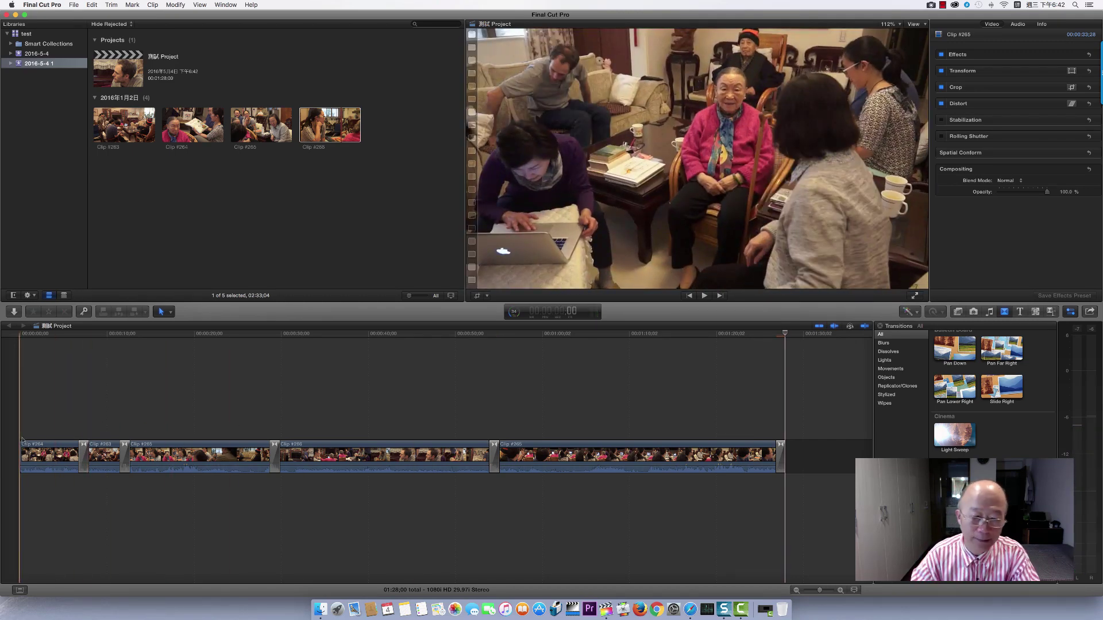
pyautogui.click(22, 440)
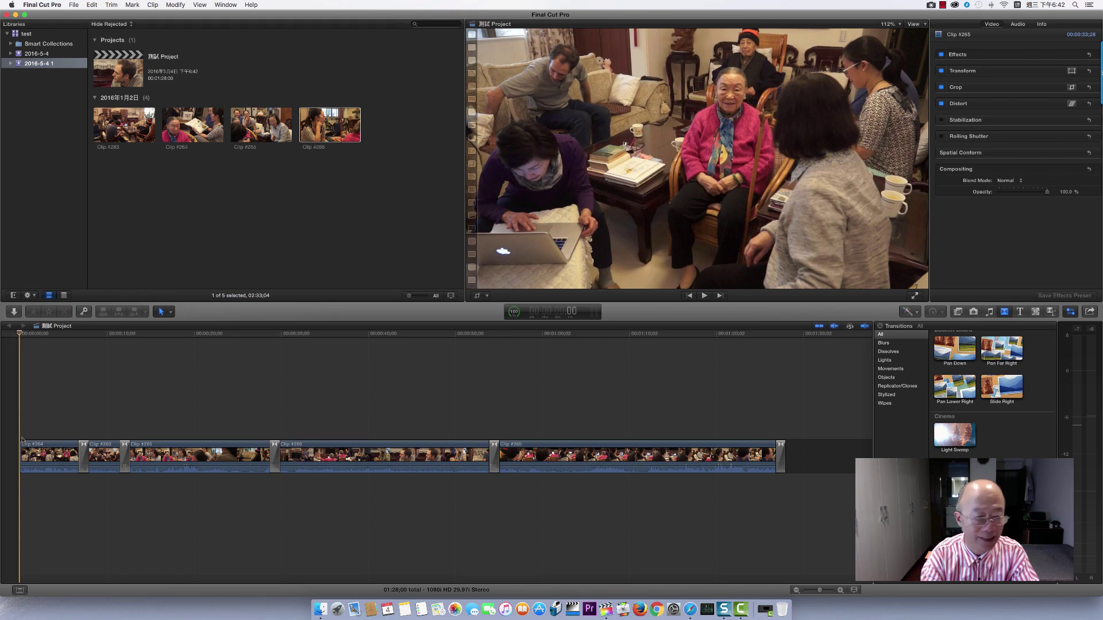
pyautogui.press('space')
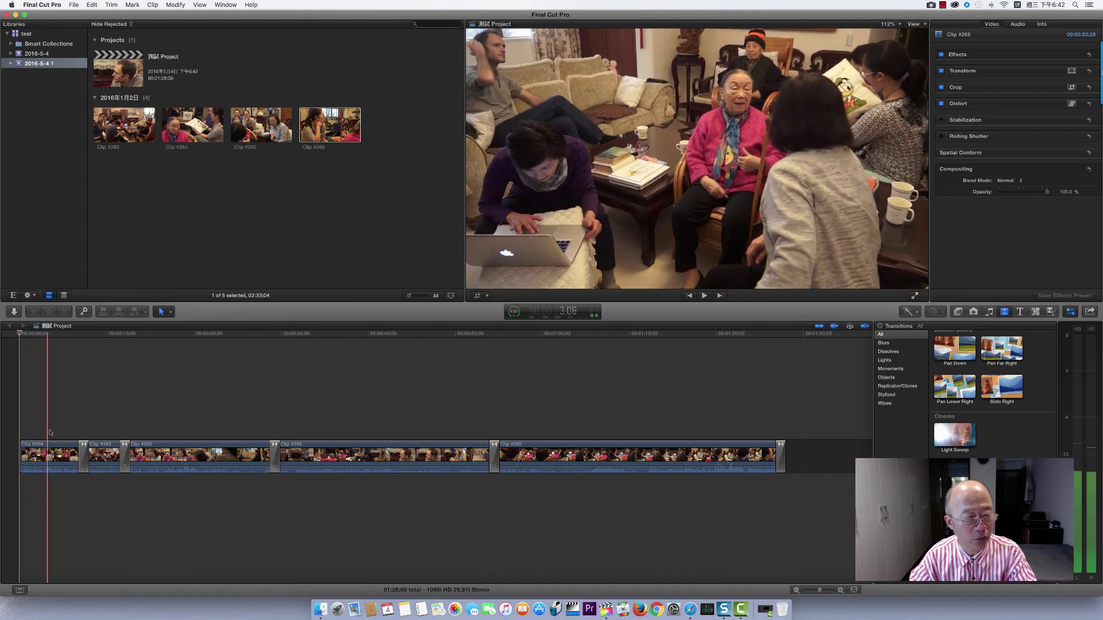
pyautogui.click(52, 451)
pyautogui.moveTo(63, 442); pyautogui.dragTo(581, 471)
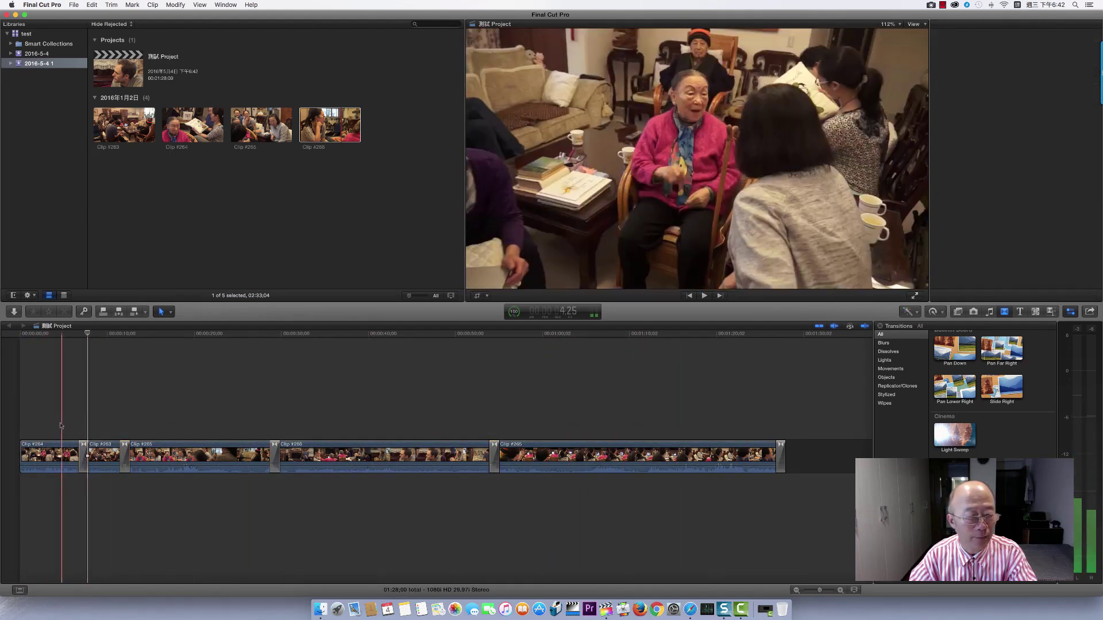
pyautogui.moveTo(60, 423)
pyautogui.mouseDown()
pyautogui.moveTo(222, 462)
pyautogui.moveTo(827, 474)
pyautogui.mouseUp()
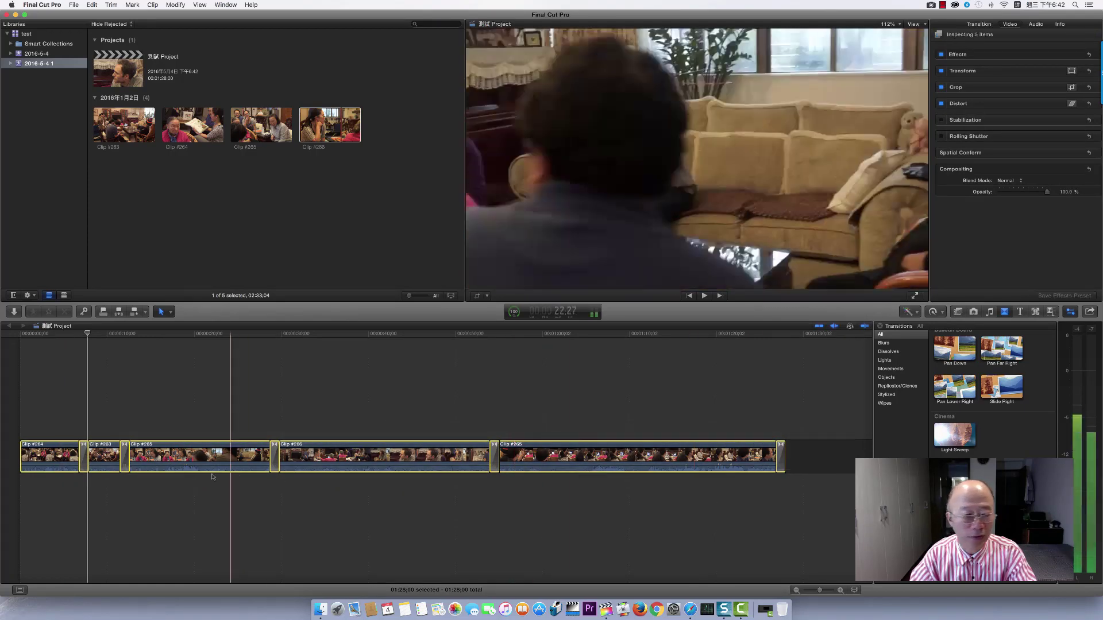
pyautogui.moveTo(197, 460); pyautogui.dragTo(205, 458)
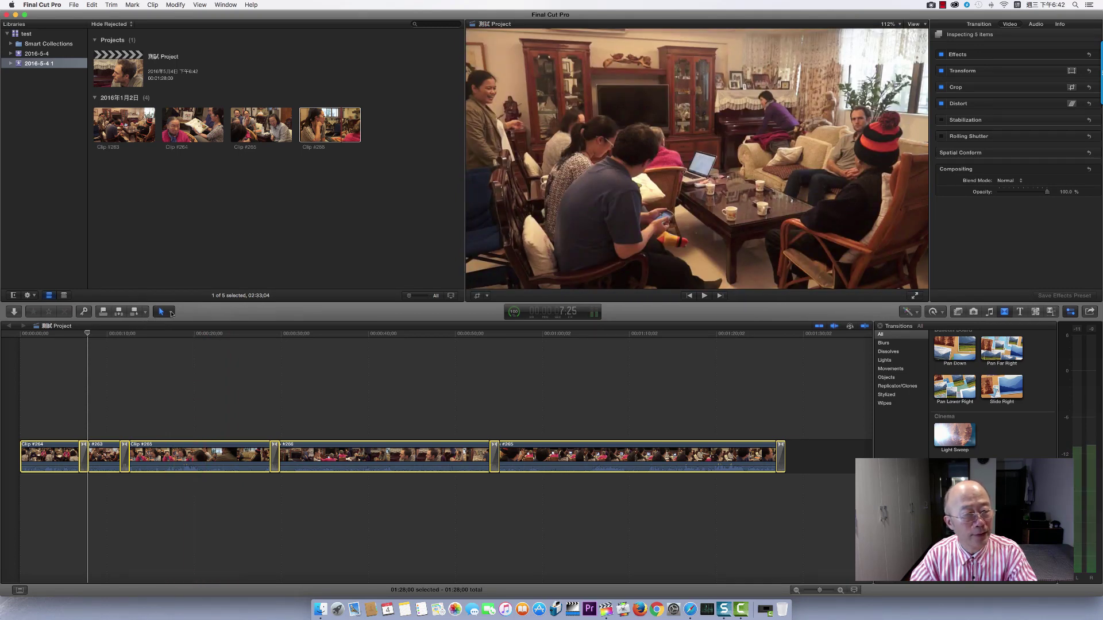
# Step: Push all clips later with the Position tool, opening a 2;02 gap at the timeline start
pyautogui.click(170, 312)
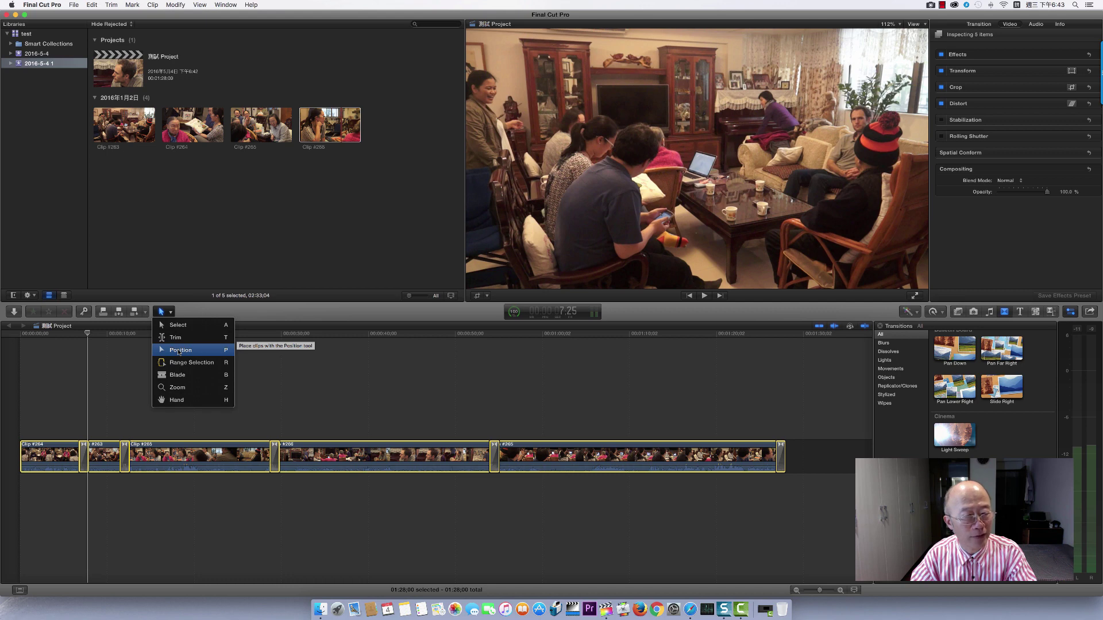
pyautogui.click(179, 350)
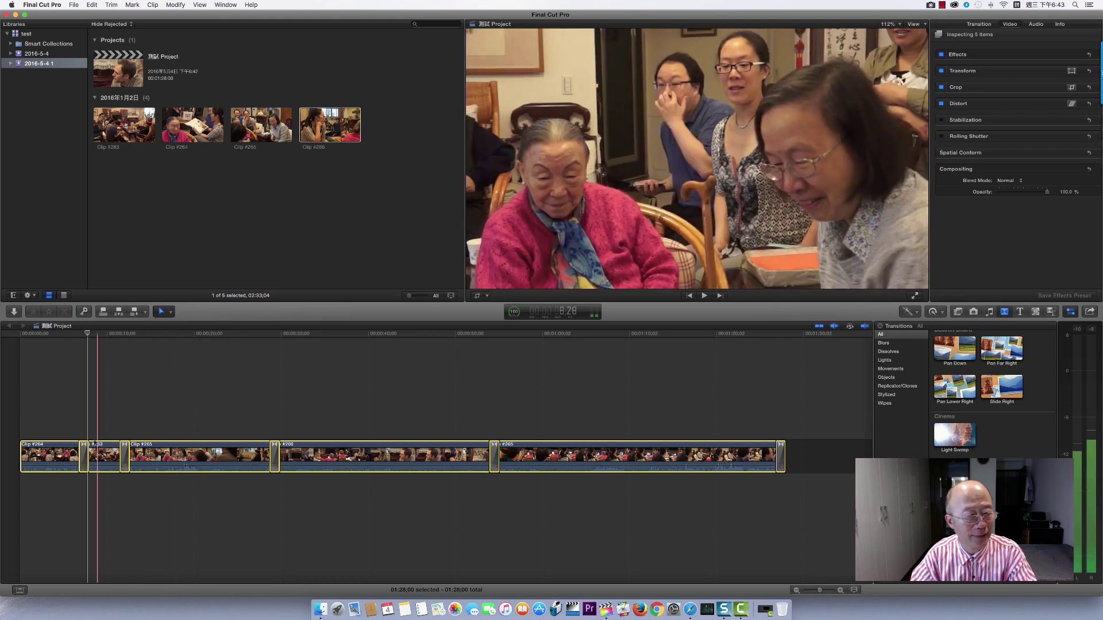
pyautogui.moveTo(66, 456); pyautogui.dragTo(101, 456)
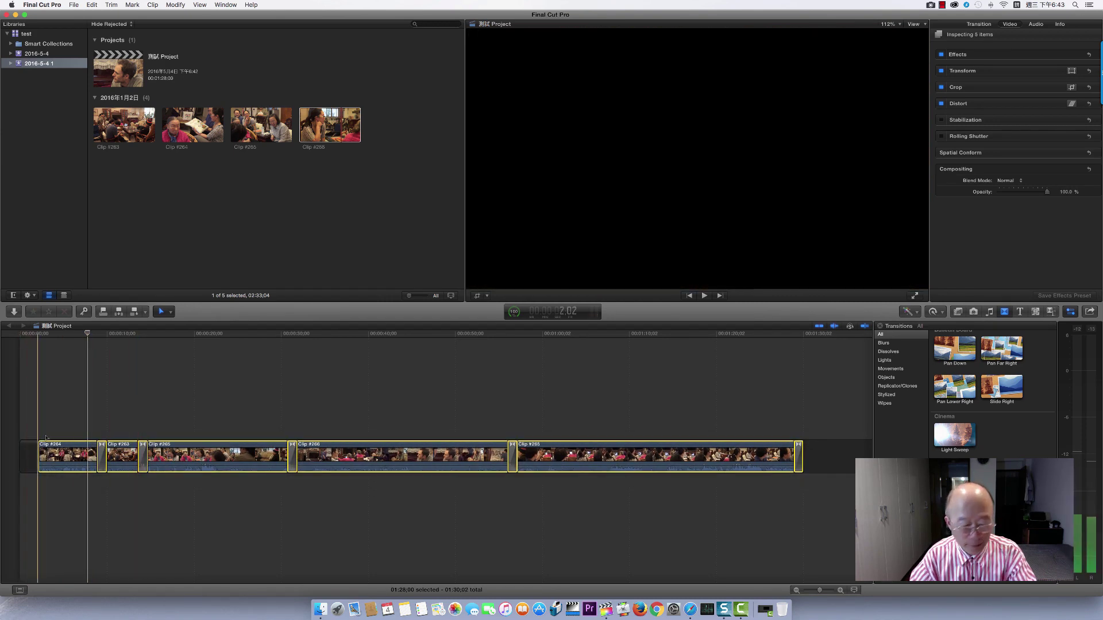
pyautogui.click(171, 311)
pyautogui.click(171, 325)
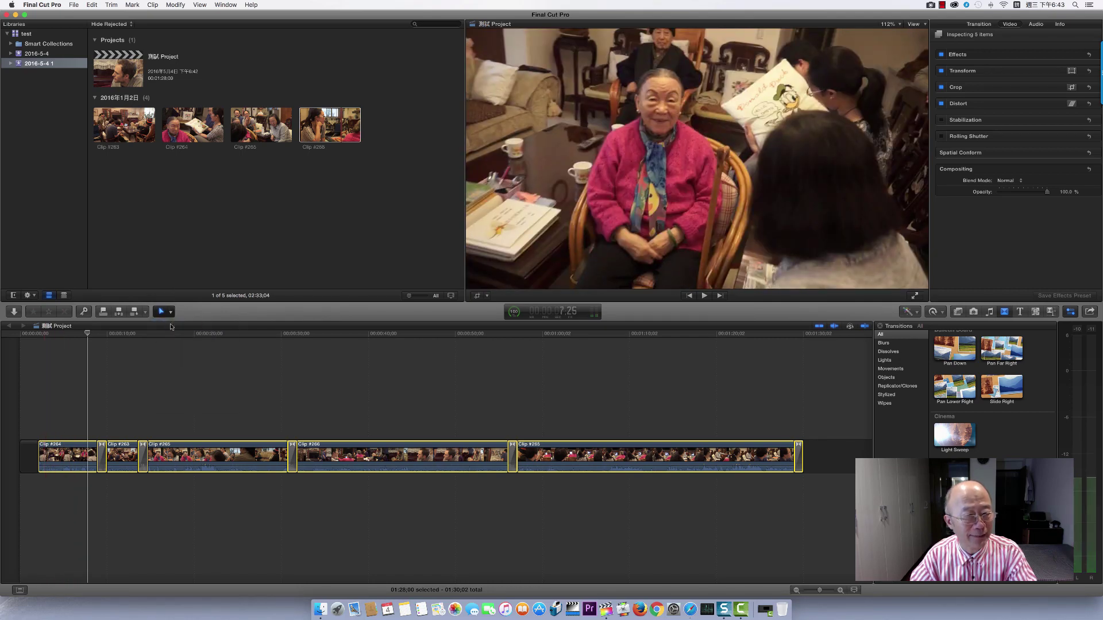
pyautogui.click(31, 454)
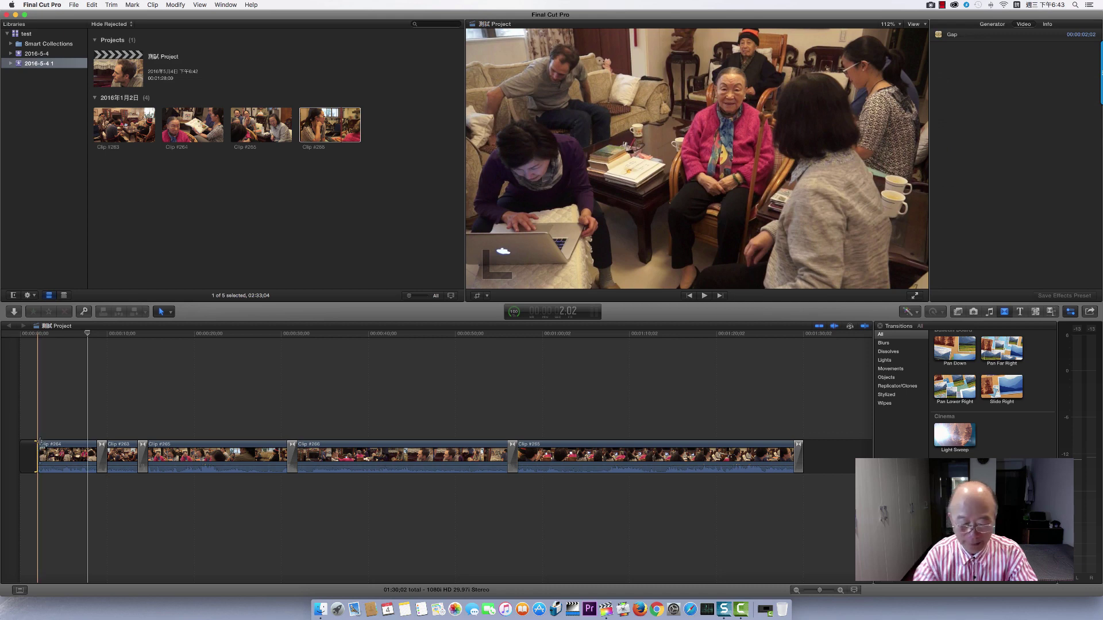
# Step: Add a default transition from the gap into Clip #264, review playback, and show the Generators
pyautogui.press('super+t')
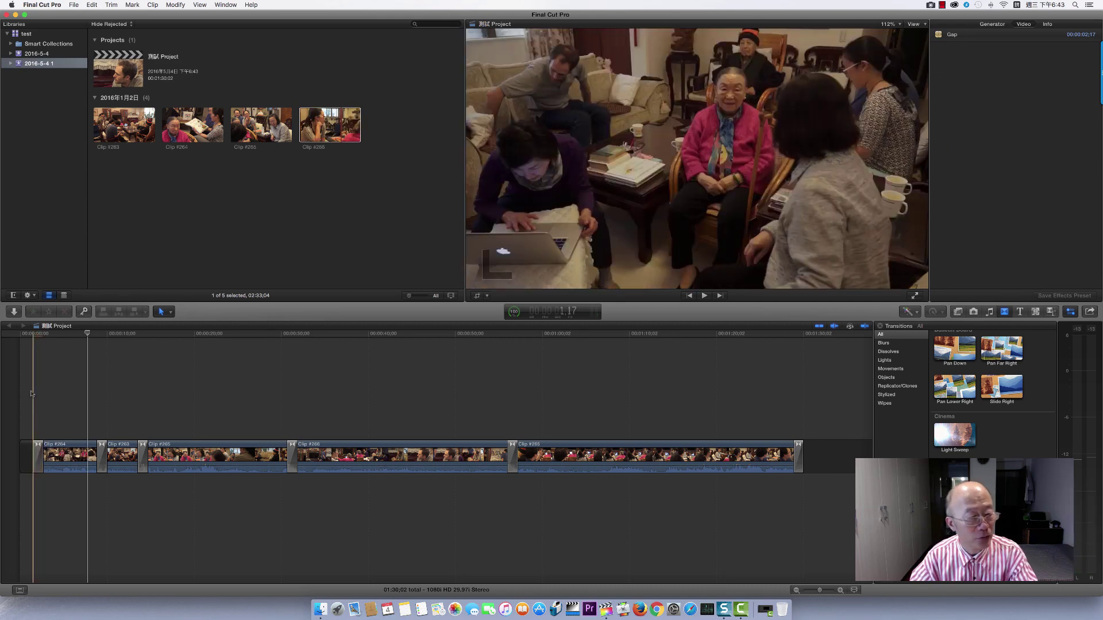
pyautogui.press('space')
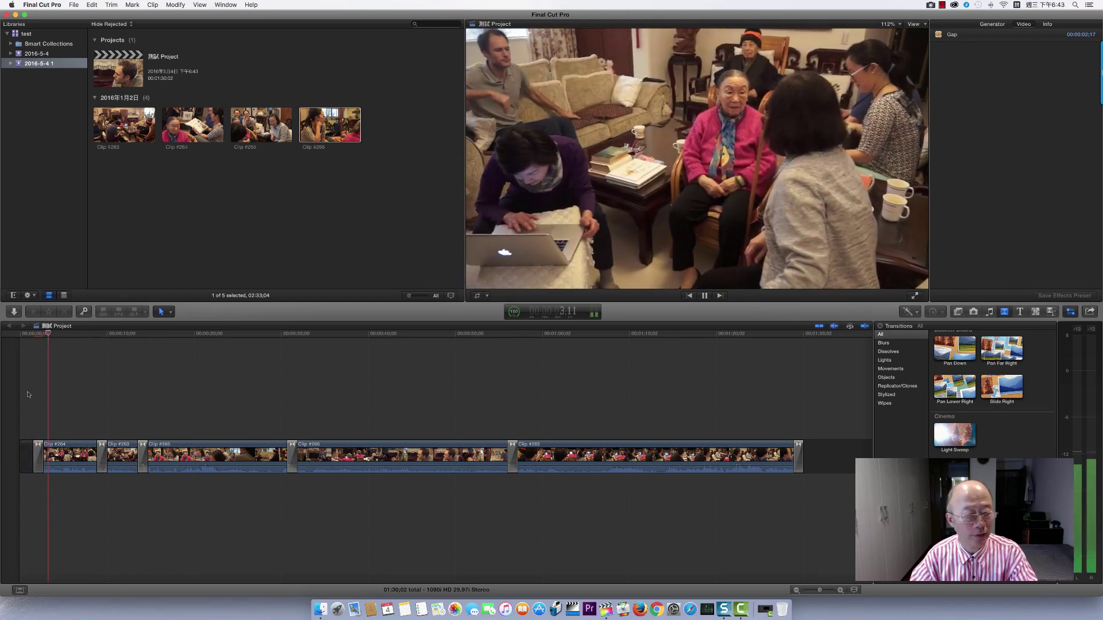
pyautogui.click(98, 335)
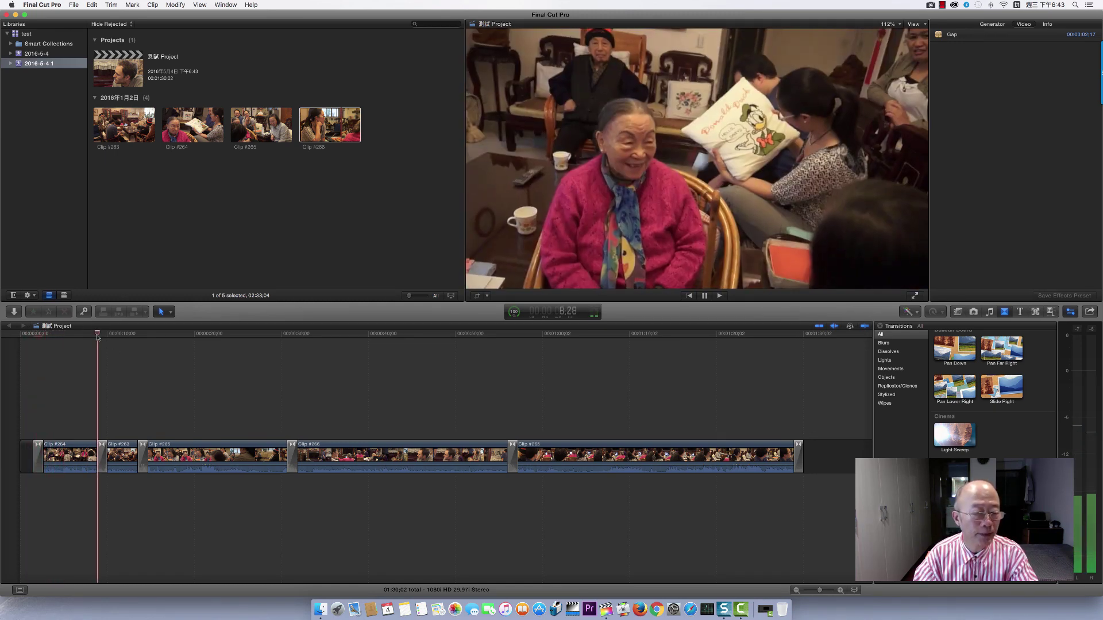
pyautogui.click(140, 357)
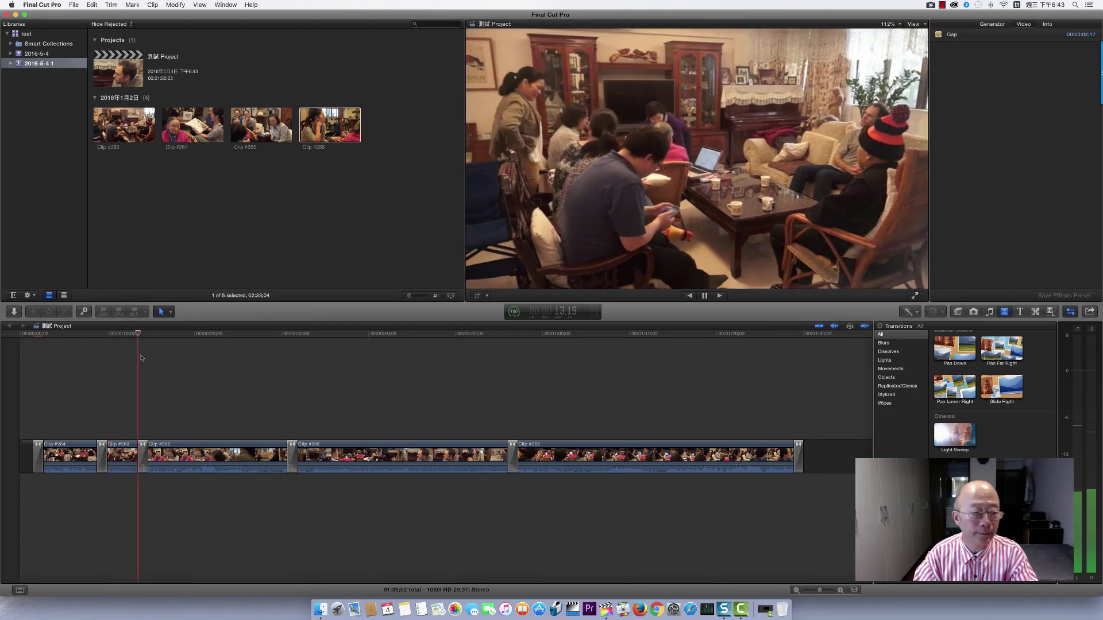
pyautogui.click(281, 337)
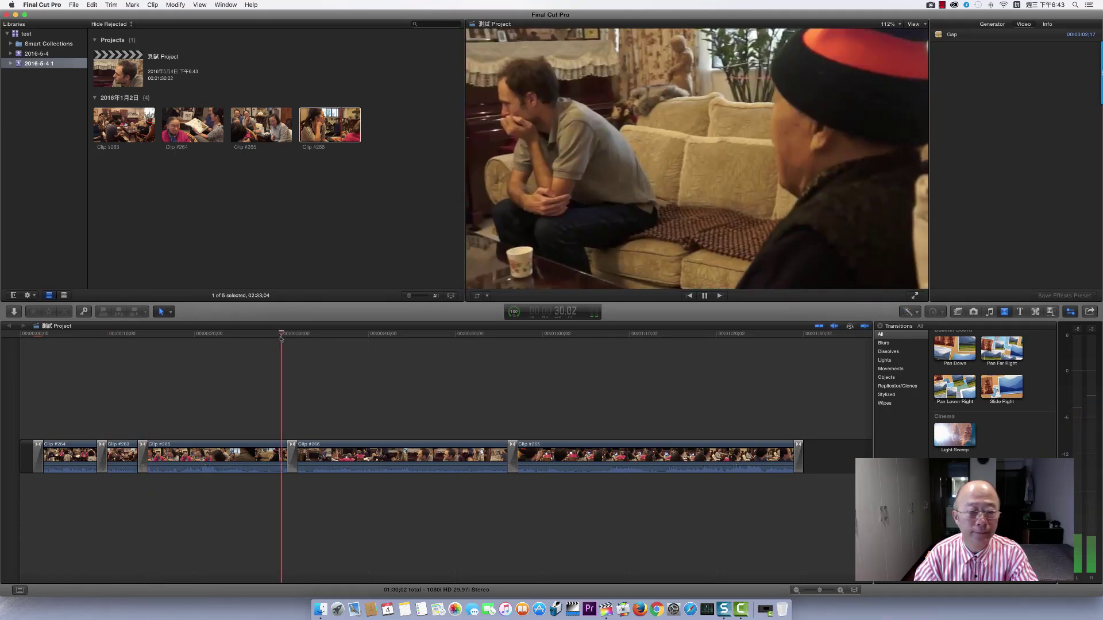
pyautogui.press('space')
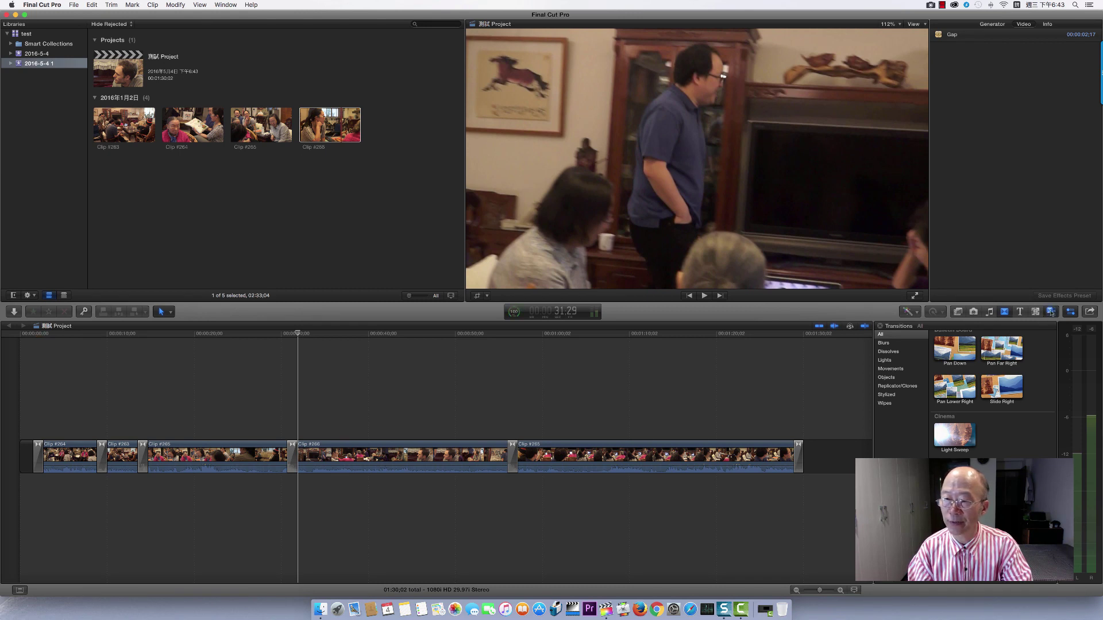
pyautogui.click(1050, 312)
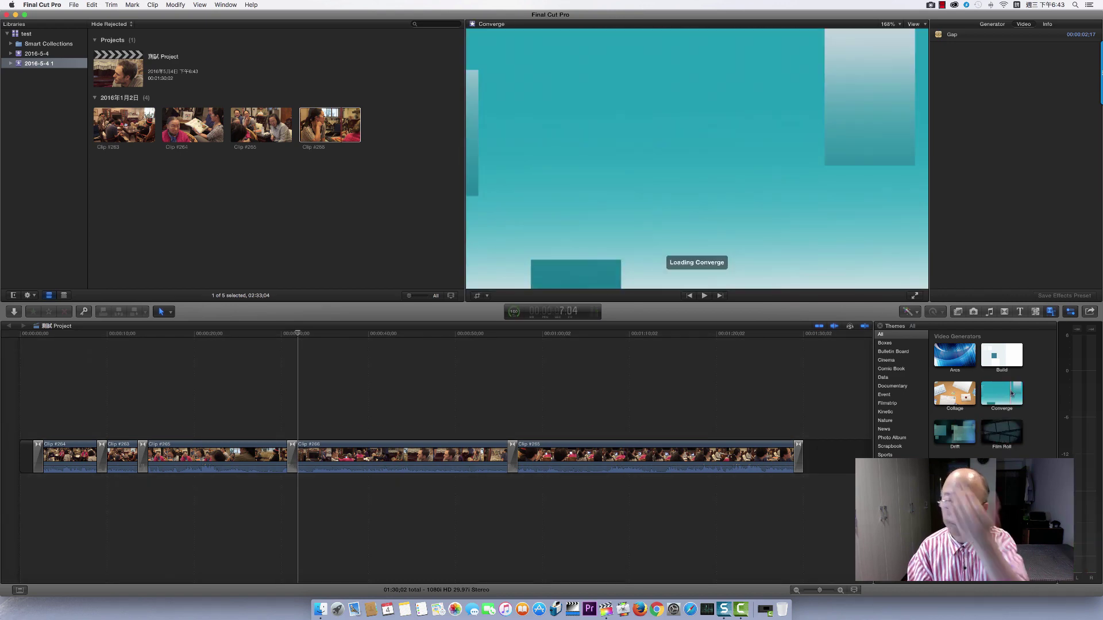
# Step: Add a ten-second Flowers generator at the start, lengthening the project to 01:40;02
pyautogui.click(984, 359)
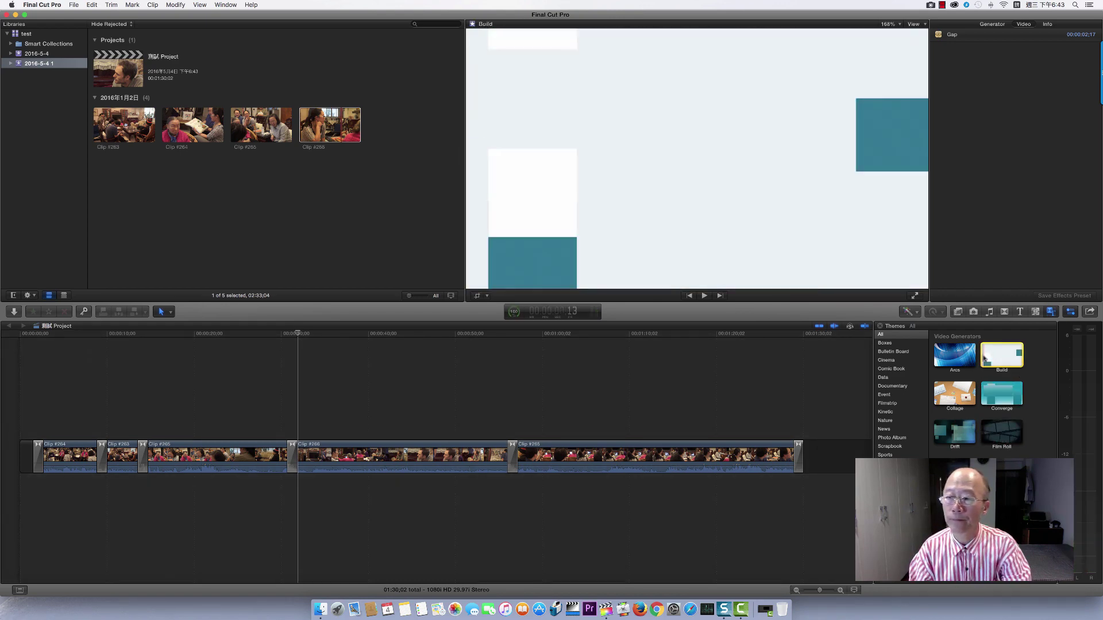
pyautogui.scroll(-2, 977, 414)
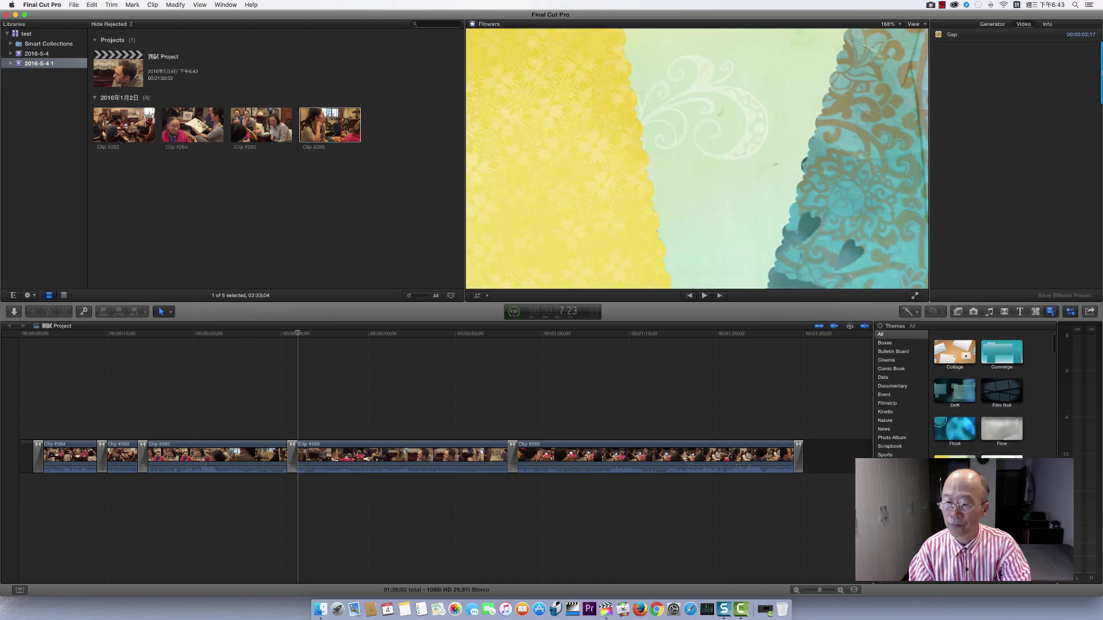
pyautogui.moveTo(955, 466)
pyautogui.mouseDown()
pyautogui.moveTo(17, 434)
pyautogui.moveTo(19, 462)
pyautogui.mouseUp()
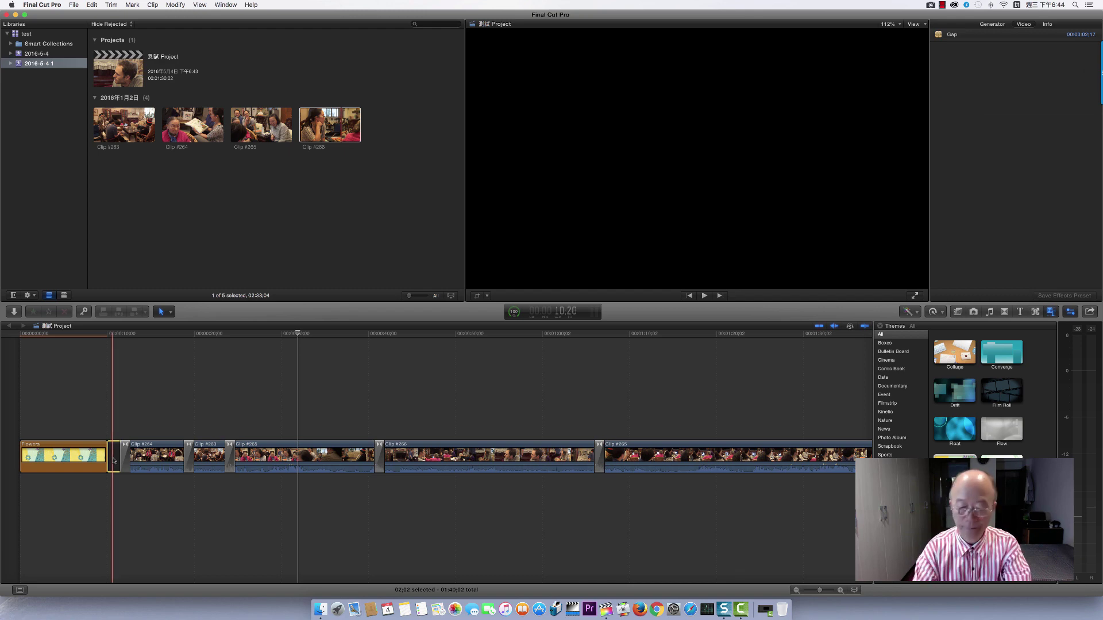
# Step: Delete the gap after Flowers and play through the transition into Clip #264
pyautogui.press('Delete')
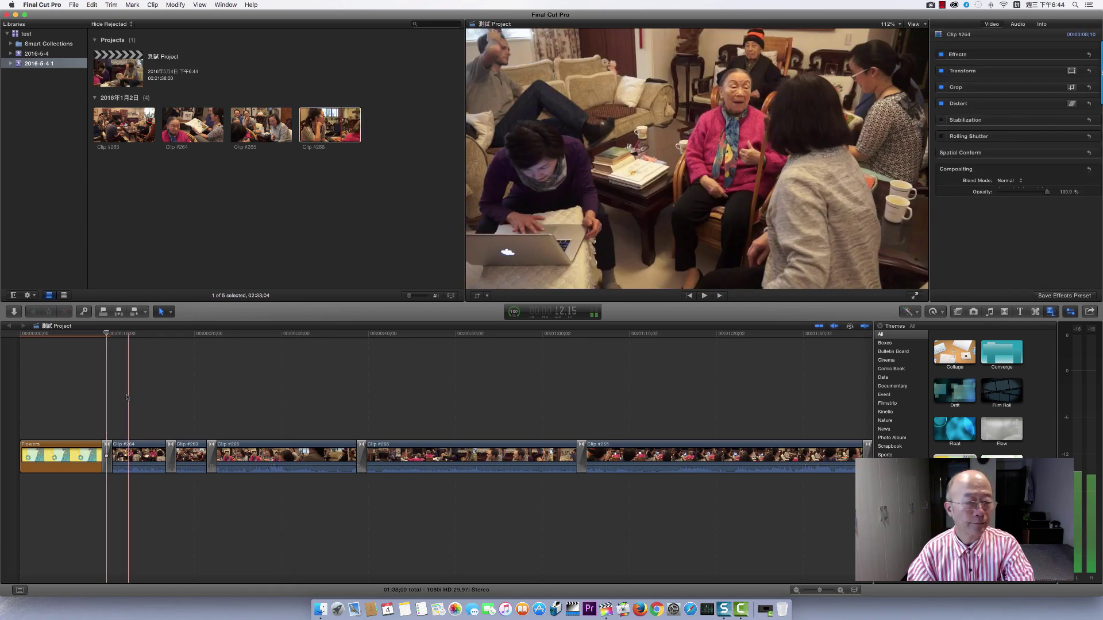
pyautogui.moveTo(107, 333); pyautogui.dragTo(92, 340)
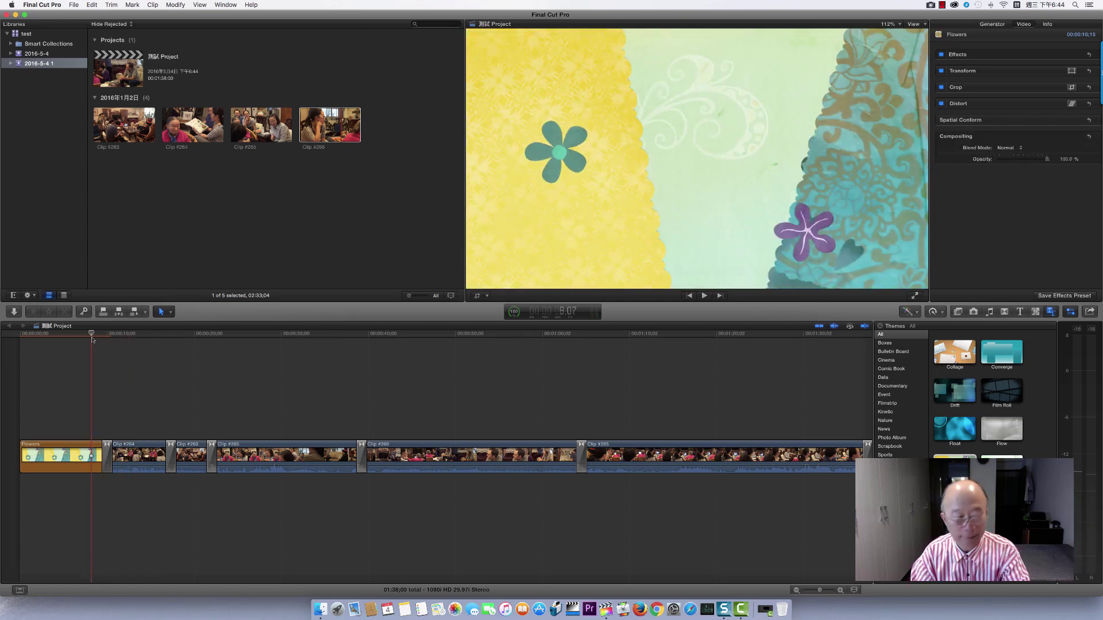
pyautogui.press('space')
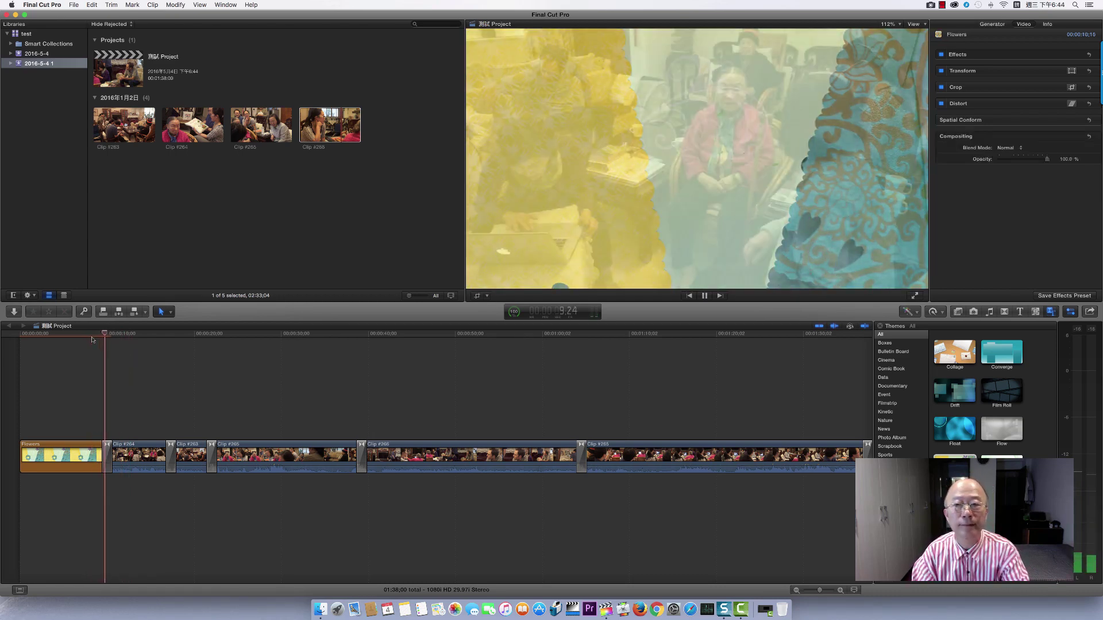
pyautogui.press('space')
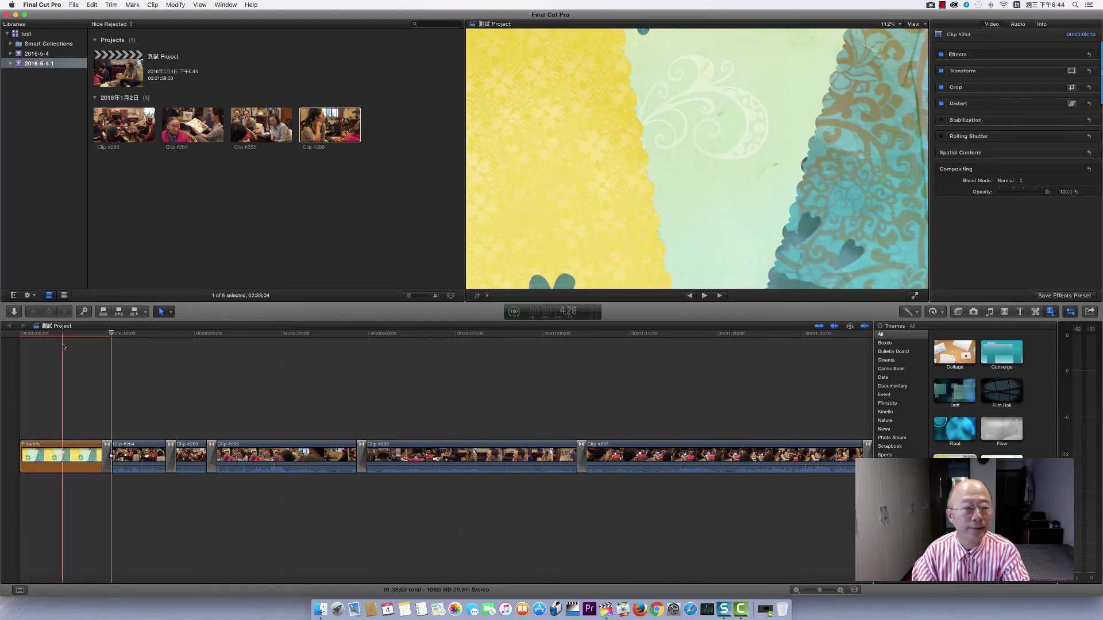
# Step: Replay the opener from the start of Flowers, then bring up the titles collection
pyautogui.click(33, 342)
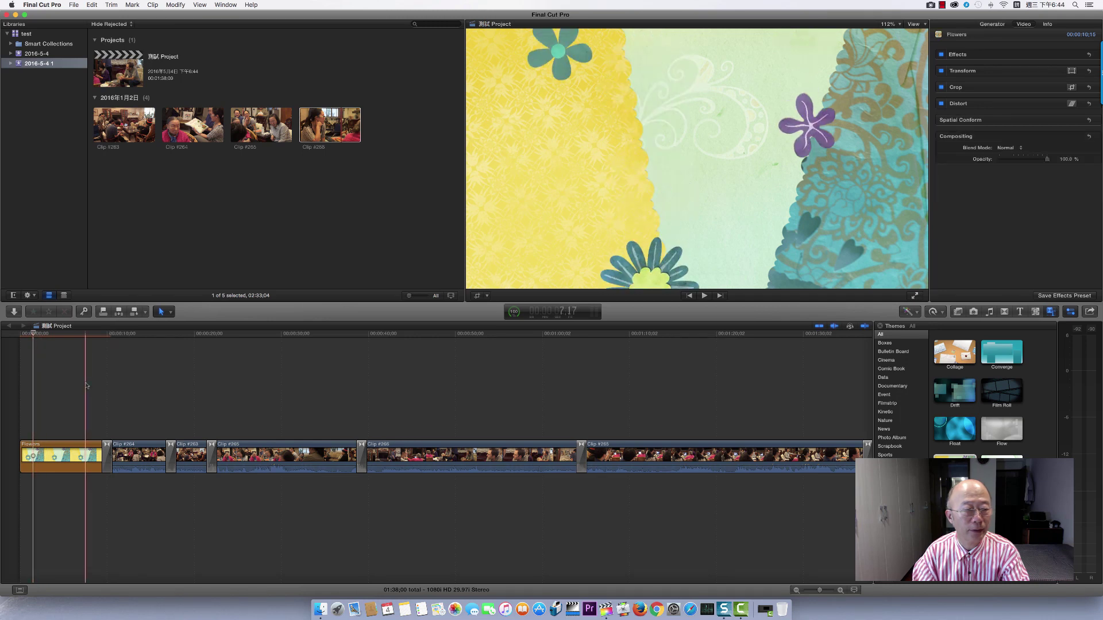
pyautogui.press('space')
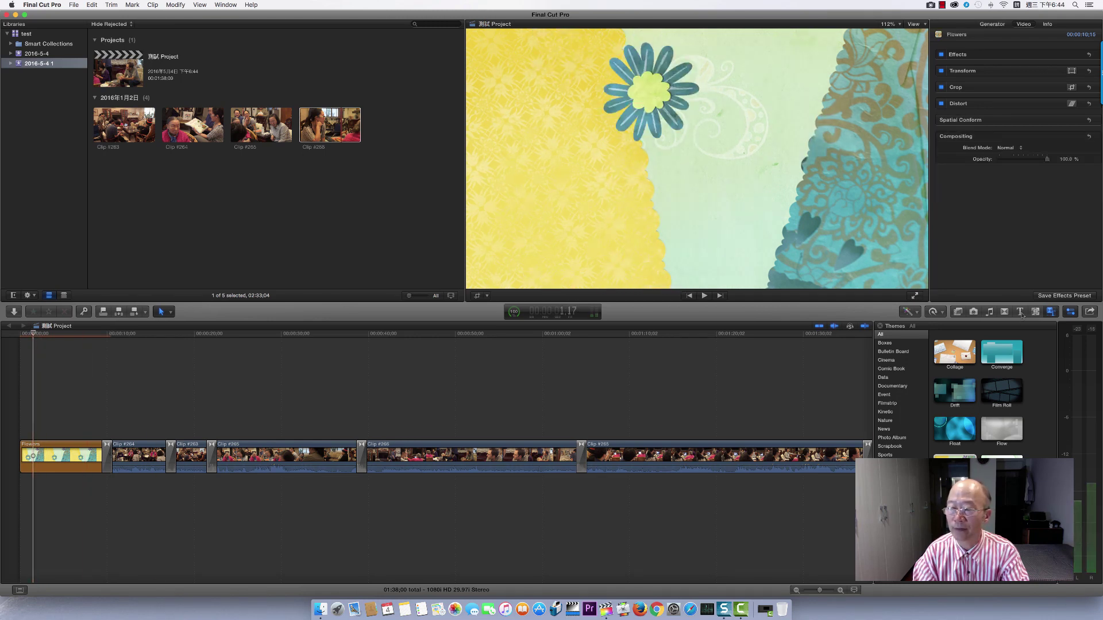
pyautogui.press('alt+super+1')
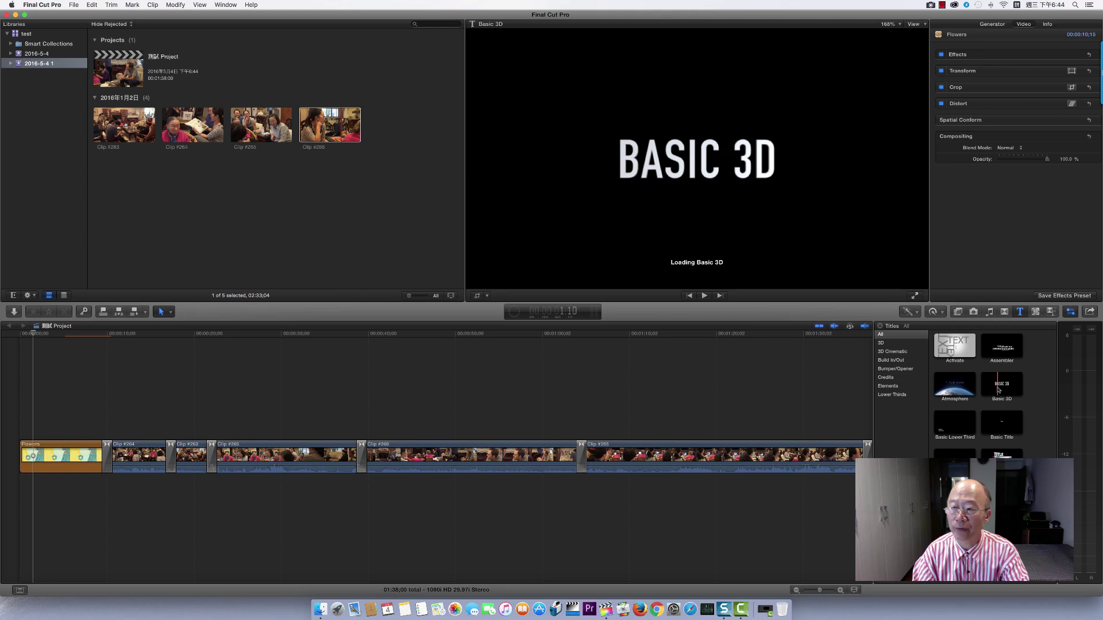
# Step: Place a Basic 3D title above the Flowers clip and extend it to 07;08
pyautogui.moveTo(1001, 386)
pyautogui.mouseDown()
pyautogui.moveTo(62, 414)
pyautogui.moveTo(31, 432)
pyautogui.moveTo(74, 433)
pyautogui.mouseUp()
pyautogui.moveTo(90, 432); pyautogui.dragTo(92, 433)
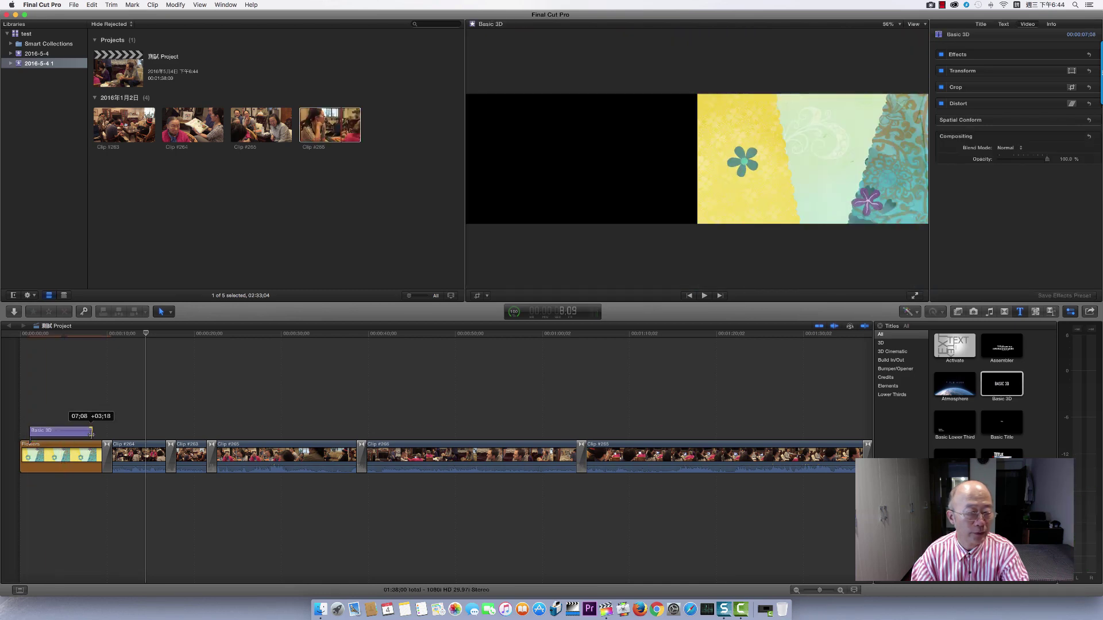
pyautogui.click(55, 432)
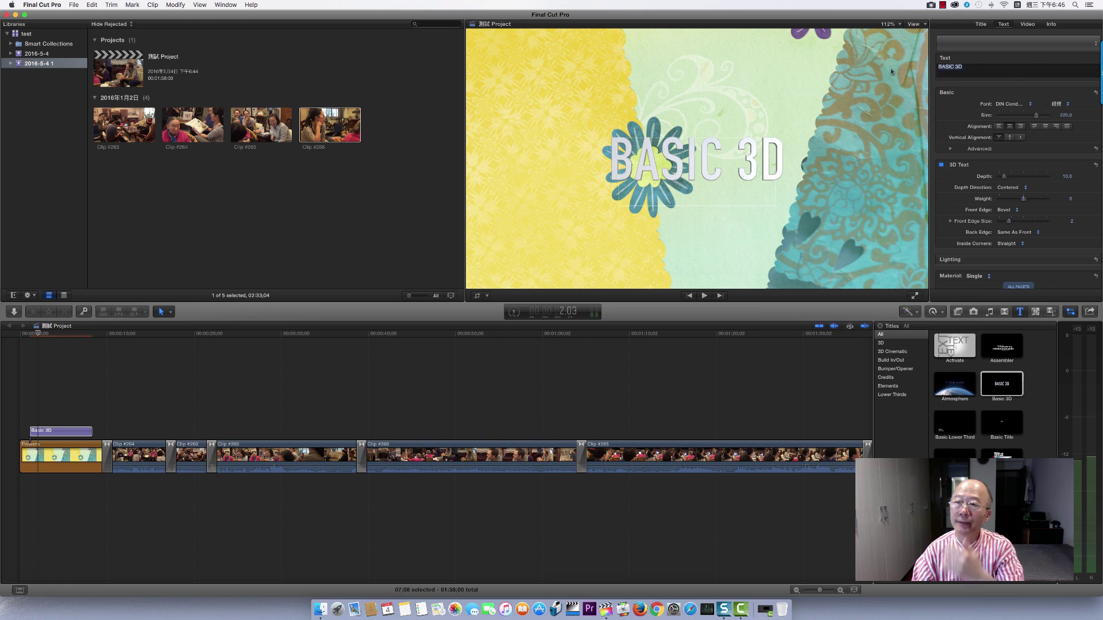
# Step: Replace 'BASIC 3D' with the Chinese text 家庭團聚, entered through pinyin input
pyautogui.write('jia ')
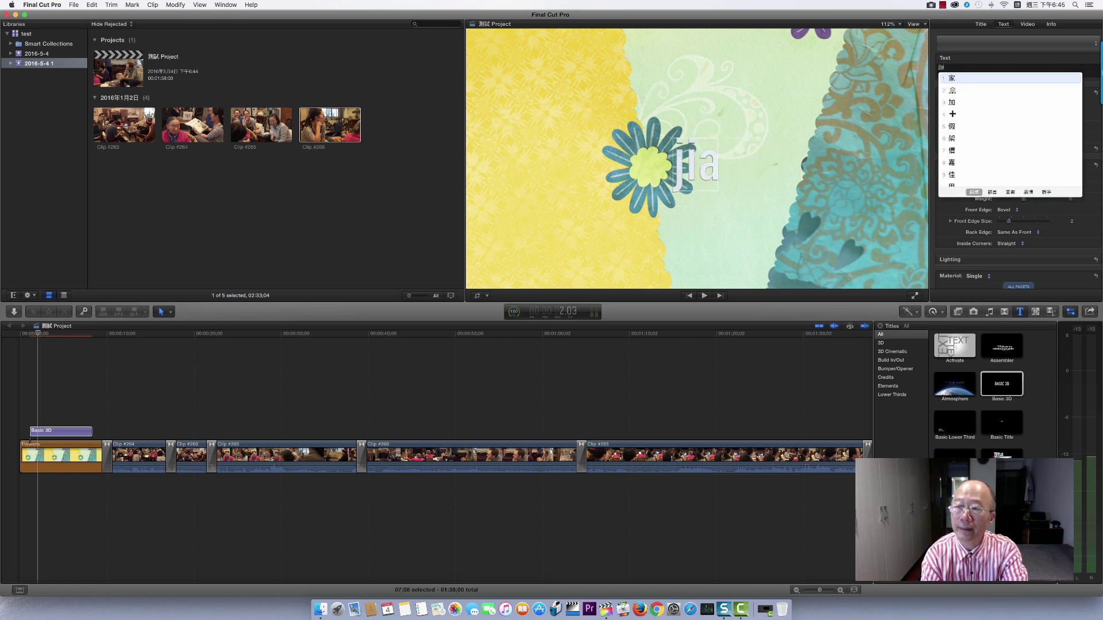
pyautogui.write('ting')
pyautogui.press('space')
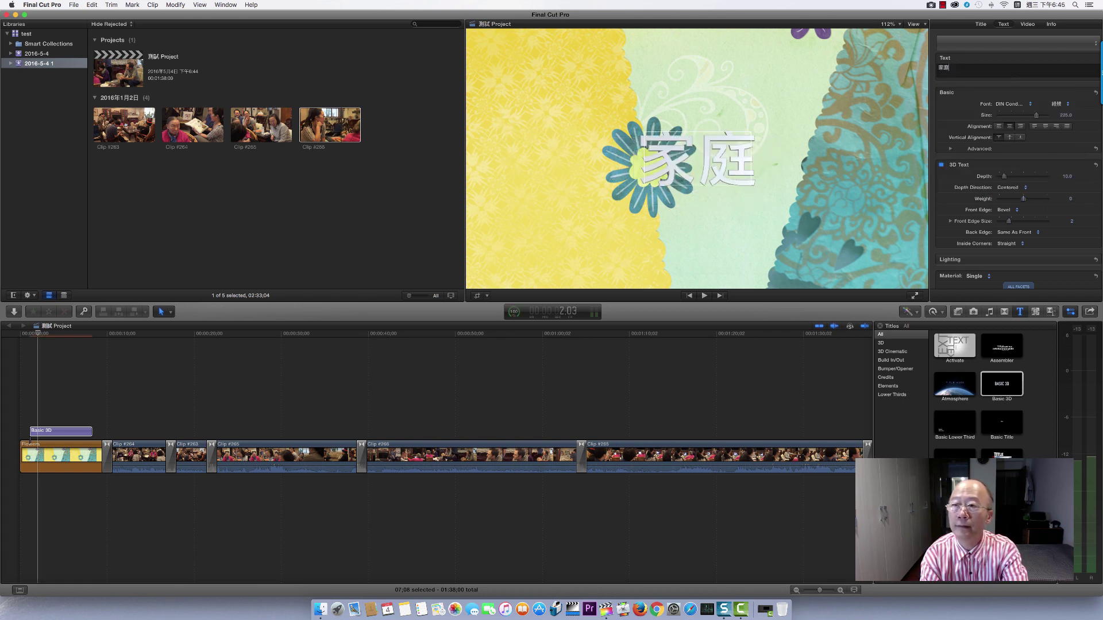
pyautogui.write('tuan j')
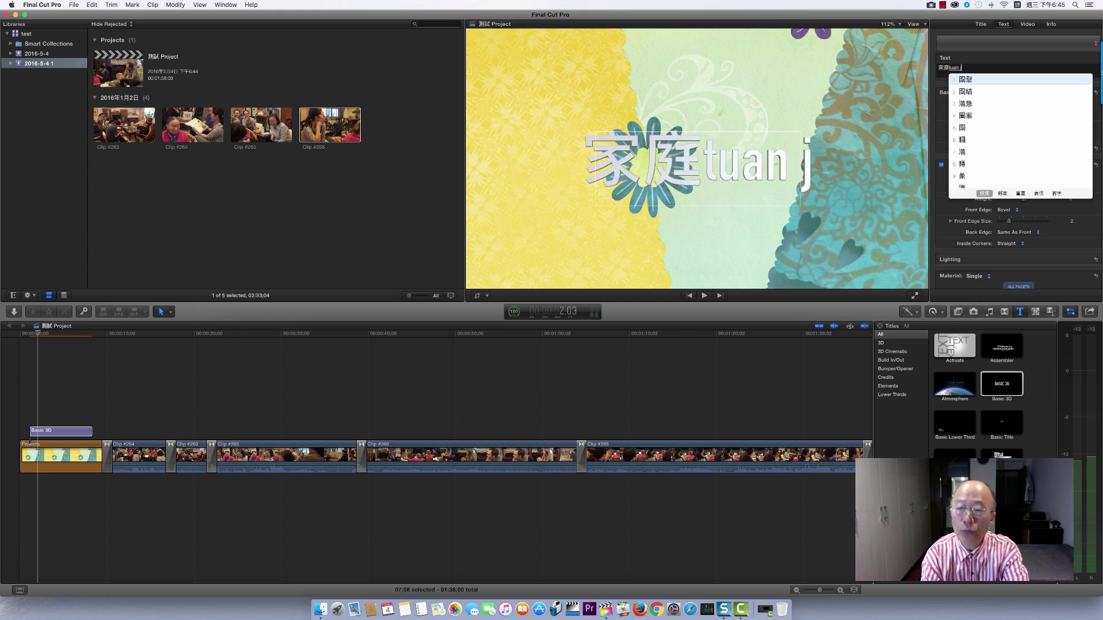
pyautogui.write('v')
pyautogui.press('space')
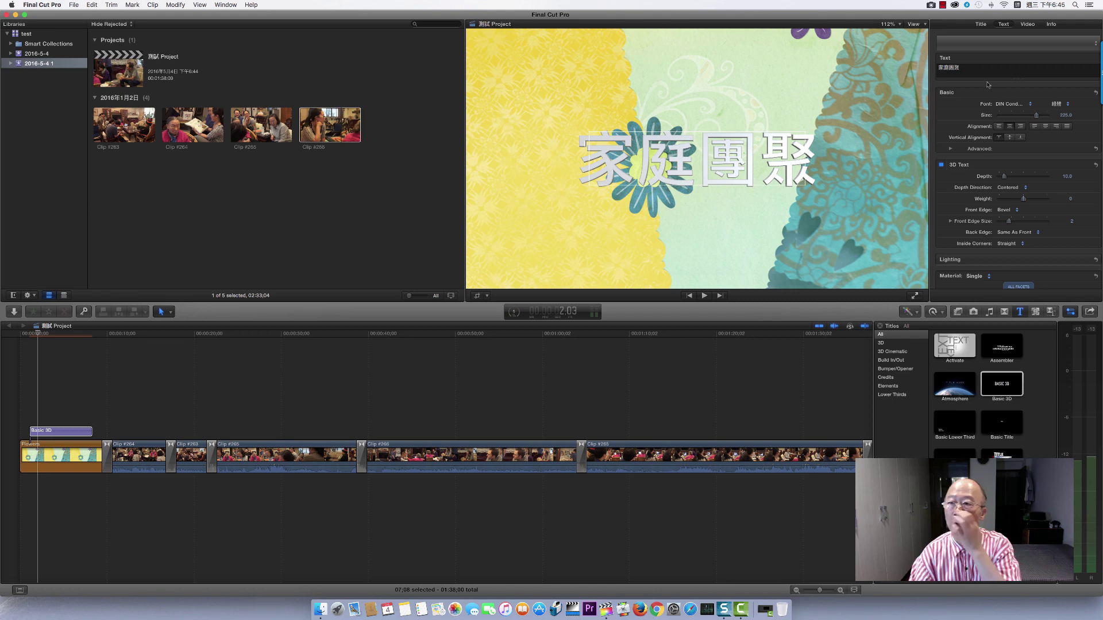
pyautogui.click(704, 167)
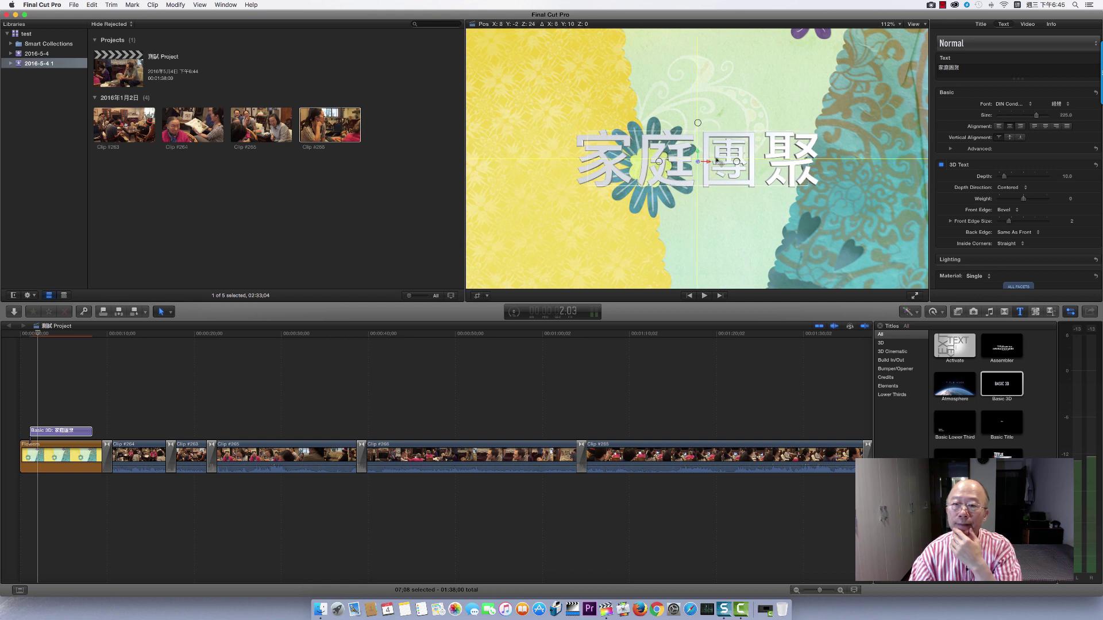
pyautogui.moveTo(724, 159)
pyautogui.mouseDown()
pyautogui.moveTo(682, 105)
pyautogui.moveTo(792, 240)
pyautogui.moveTo(699, 166)
pyautogui.moveTo(712, 170)
pyautogui.mouseUp()
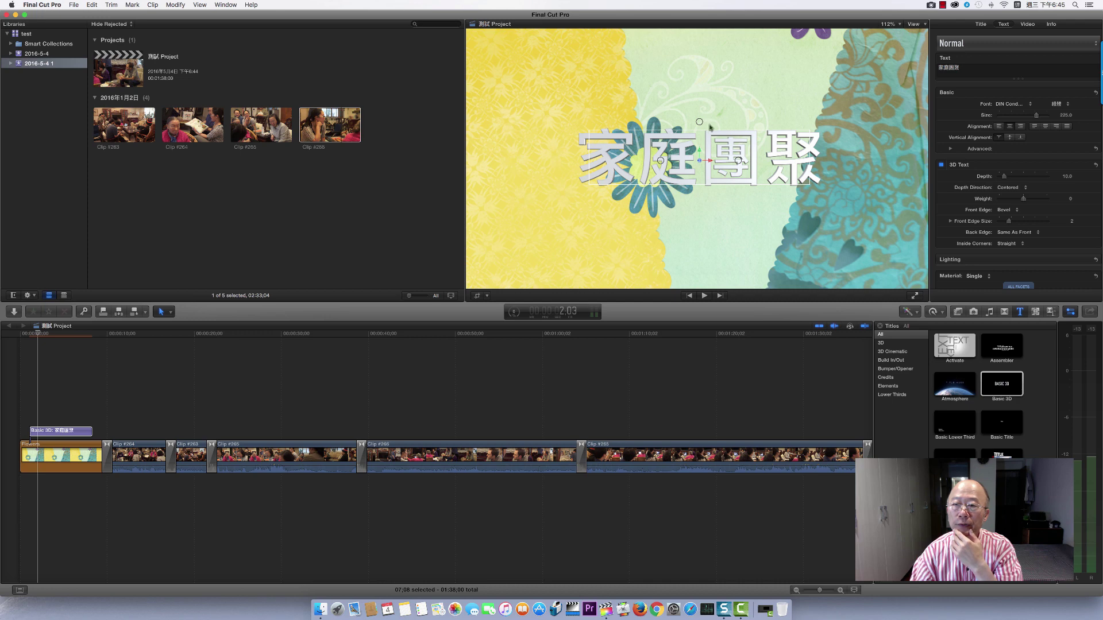
pyautogui.moveTo(699, 122); pyautogui.dragTo(700, 123)
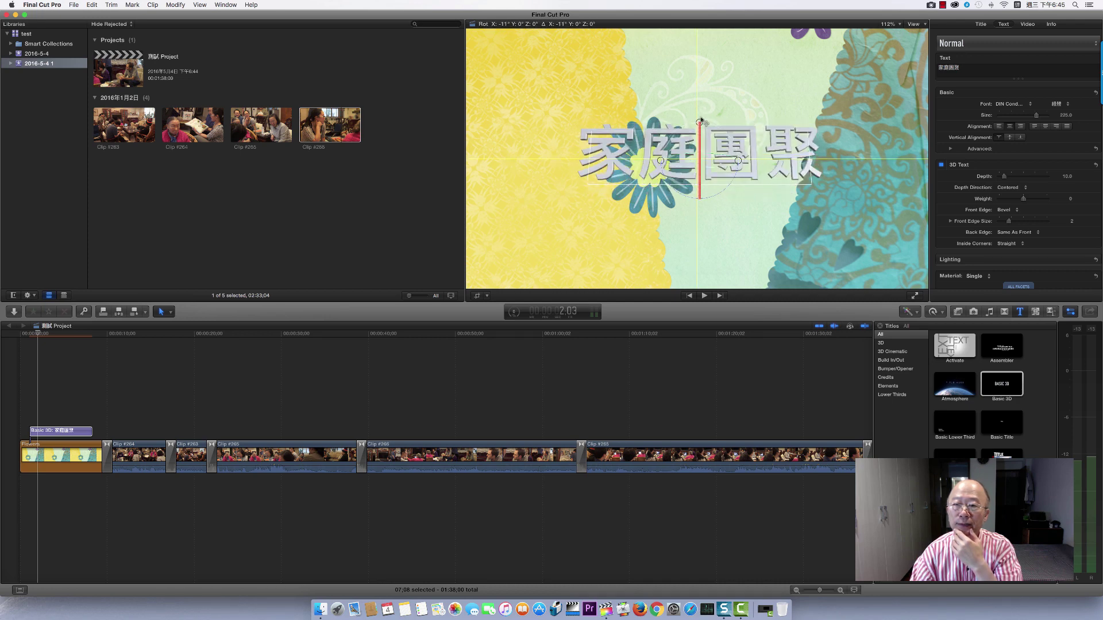
pyautogui.moveTo(700, 122); pyautogui.dragTo(699, 122)
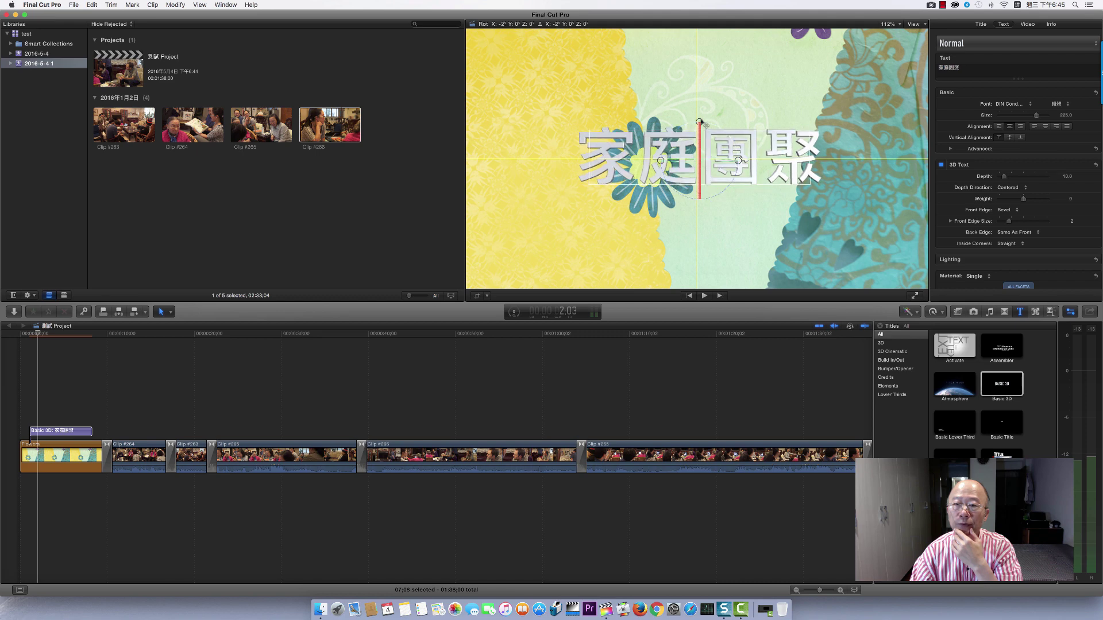
pyautogui.moveTo(739, 161); pyautogui.dragTo(742, 162)
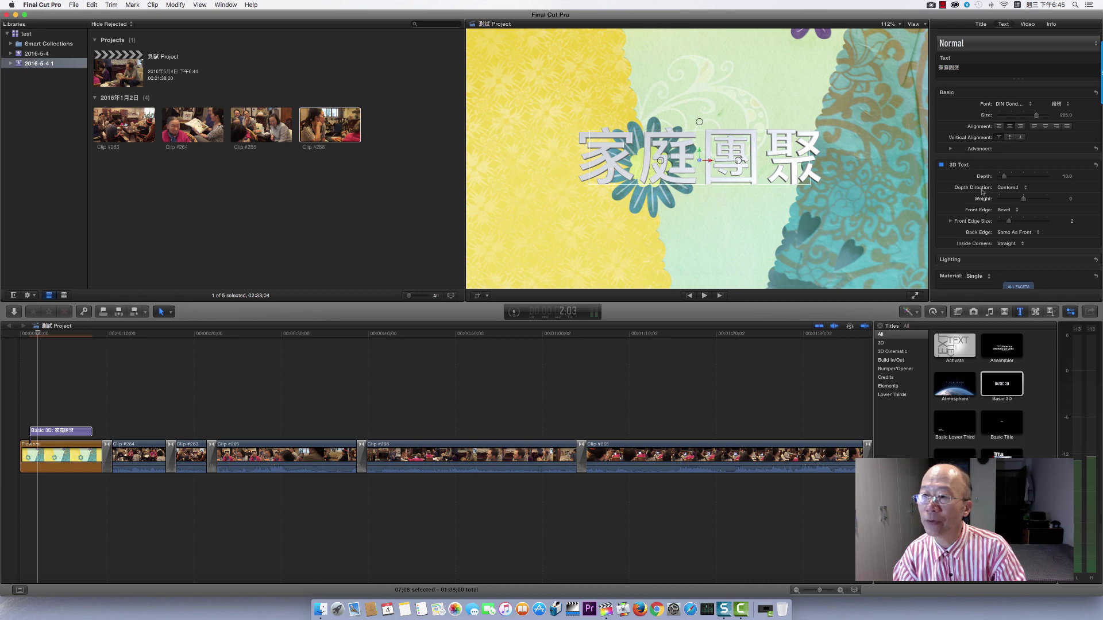
pyautogui.scroll(-5, 983, 191)
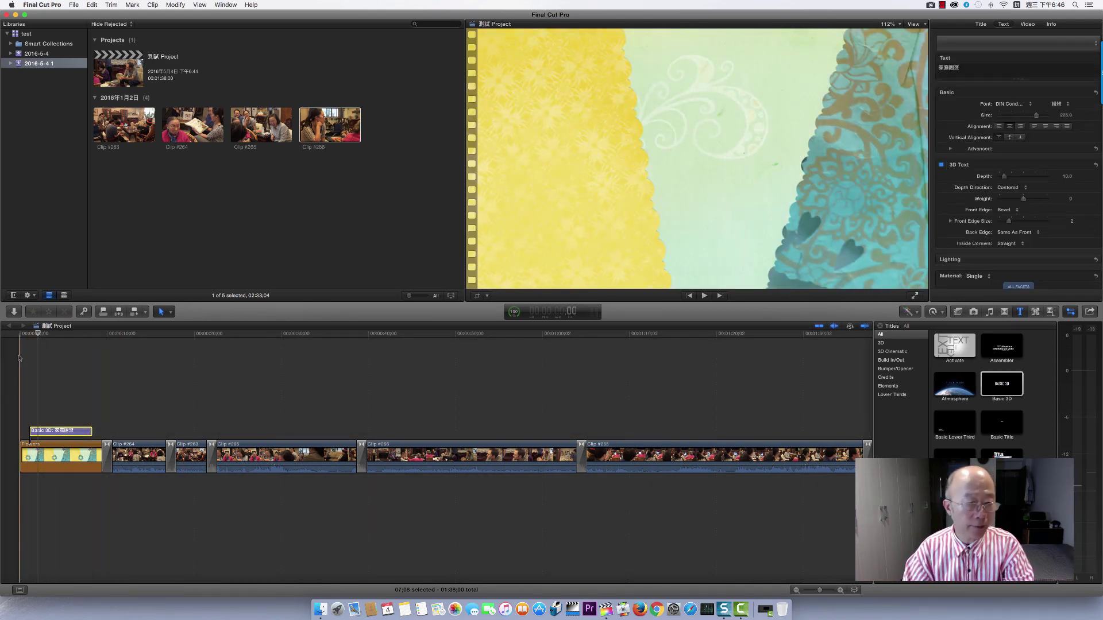
# Step: Trim the 3D title about 16 frames shorter and delete the Flowers–Clip #264 transition
pyautogui.press('space')
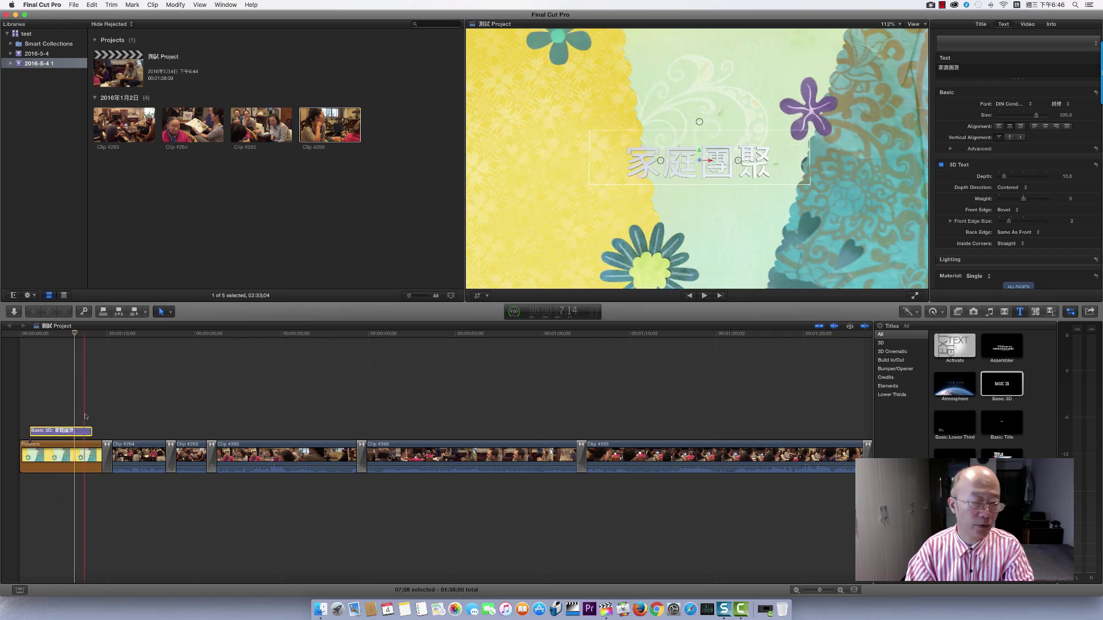
pyautogui.press('space')
pyautogui.moveTo(90, 432); pyautogui.dragTo(75, 431)
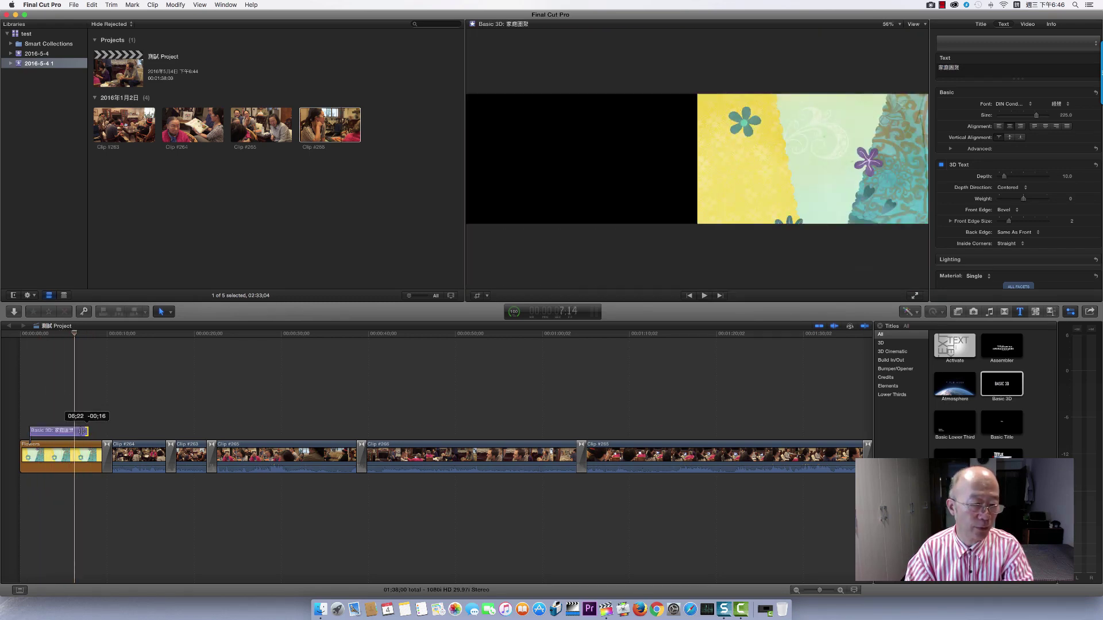
pyautogui.click(103, 457)
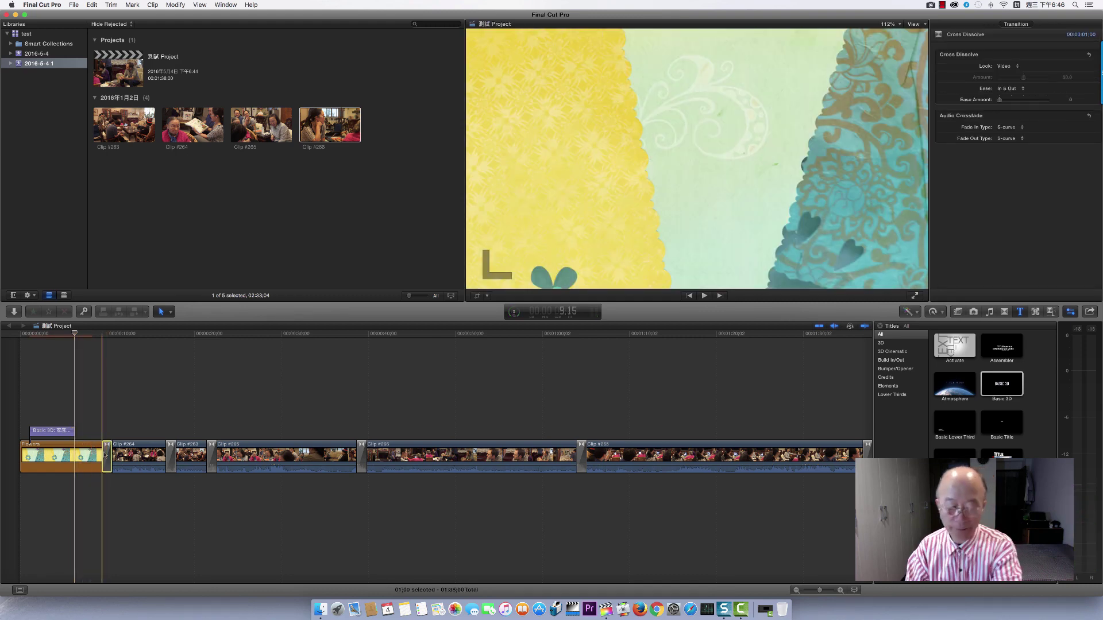
pyautogui.press('Delete')
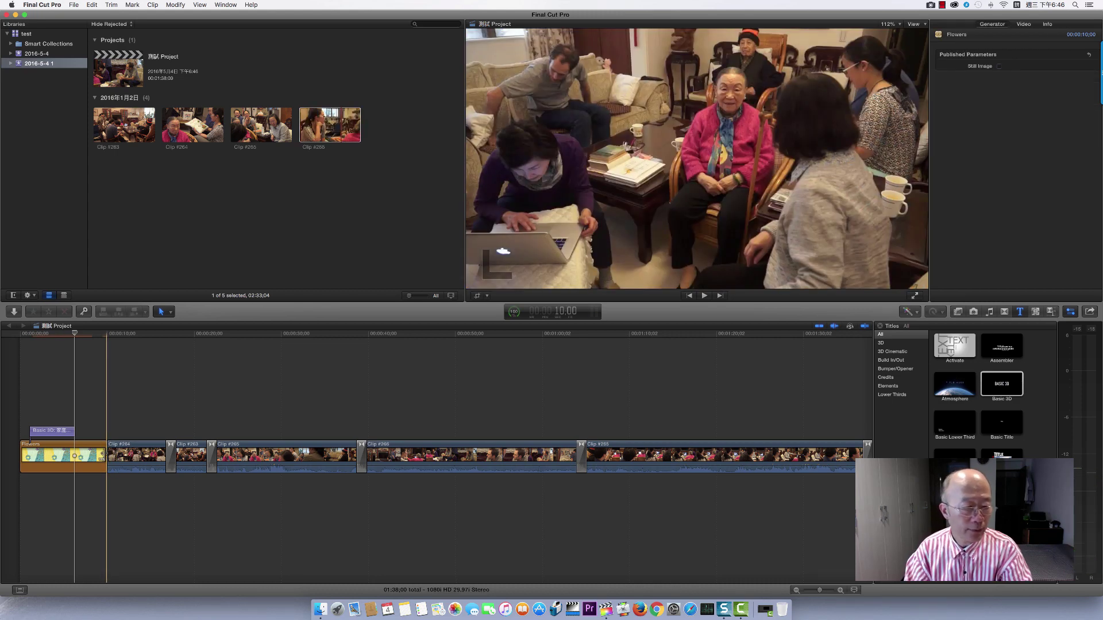
# Step: Trim the Flowers clip's end (project 01:35;02), add transitions at both ends, and preview
pyautogui.moveTo(106, 457); pyautogui.dragTo(75, 458)
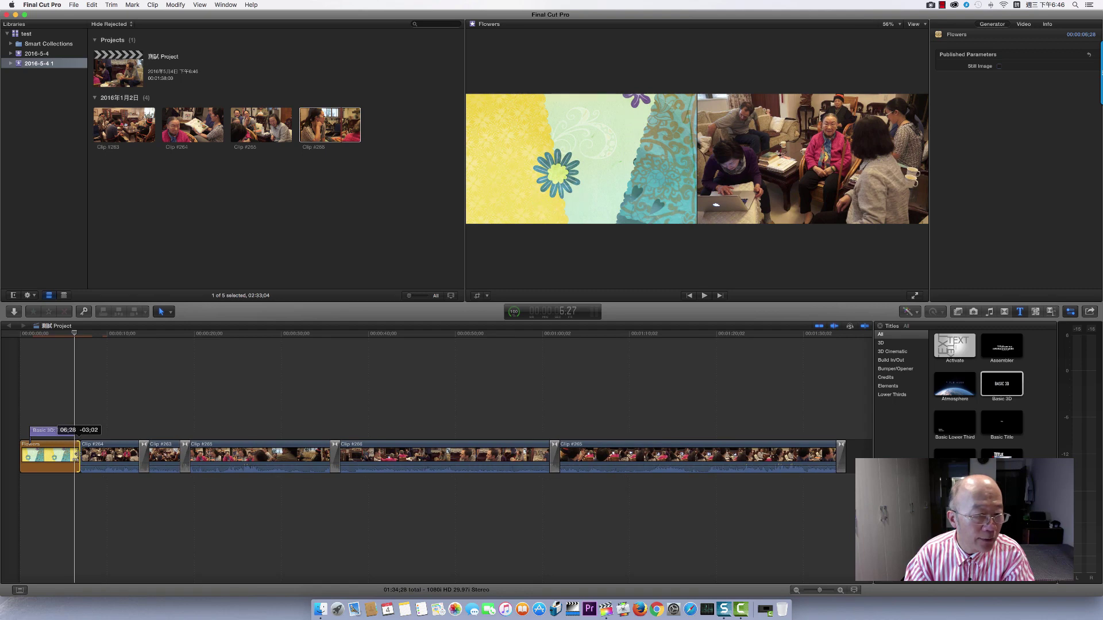
pyautogui.moveTo(75, 458); pyautogui.dragTo(78, 457)
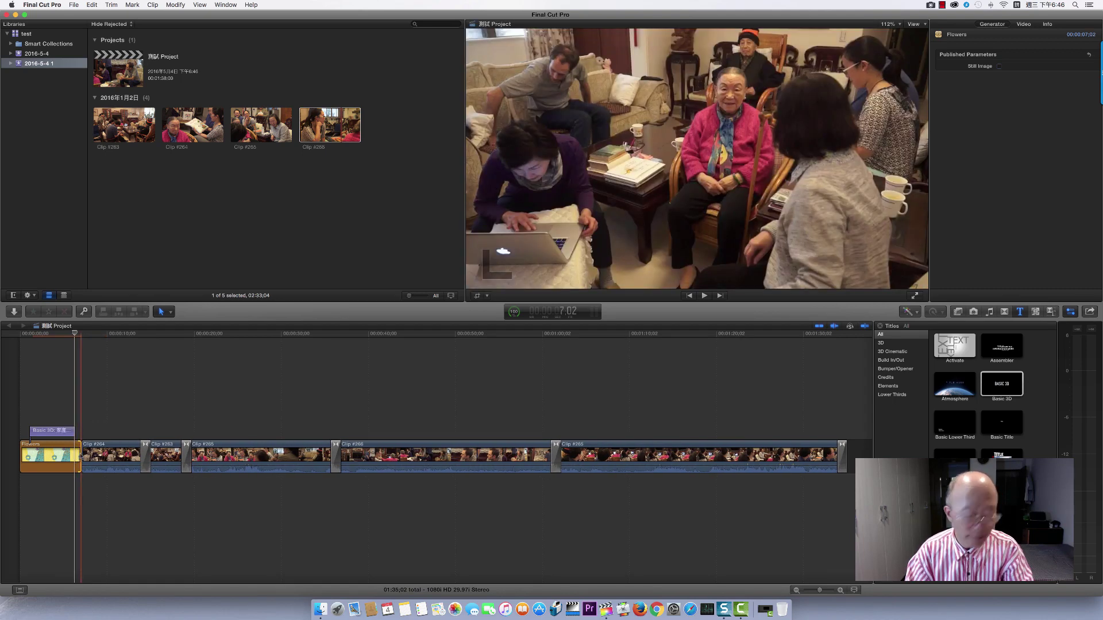
pyautogui.press('cmd+t')
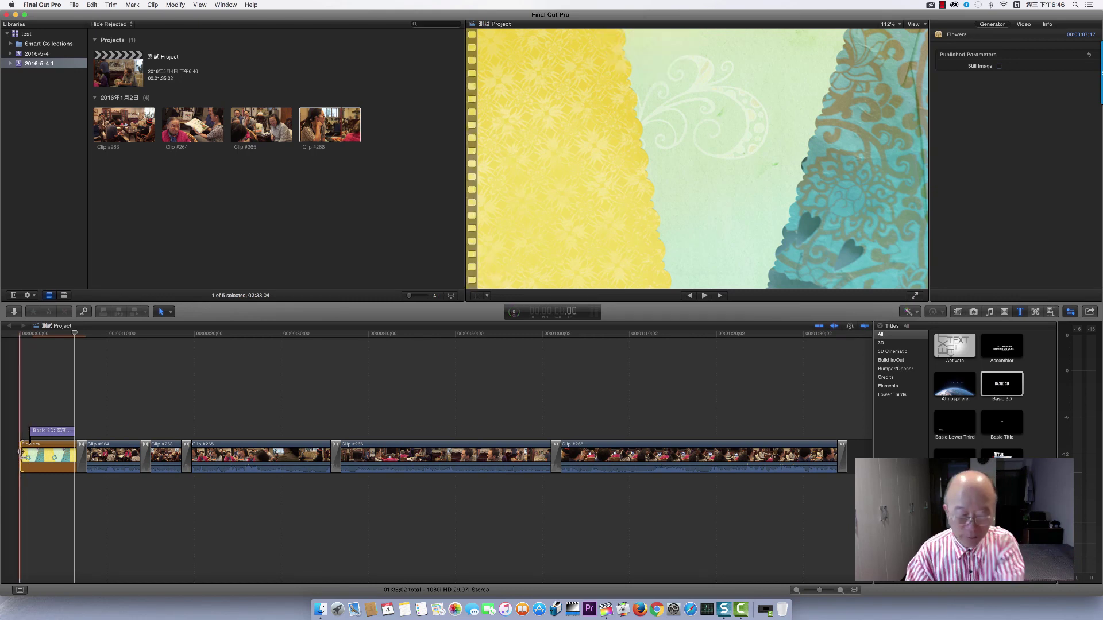
pyautogui.press('super+t')
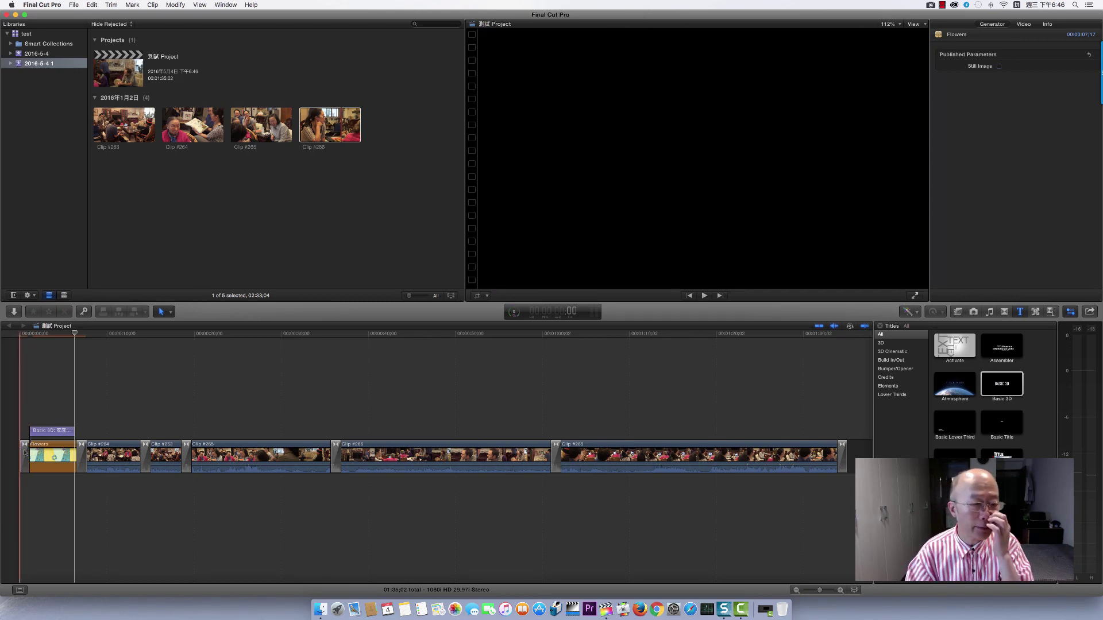
pyautogui.press('space')
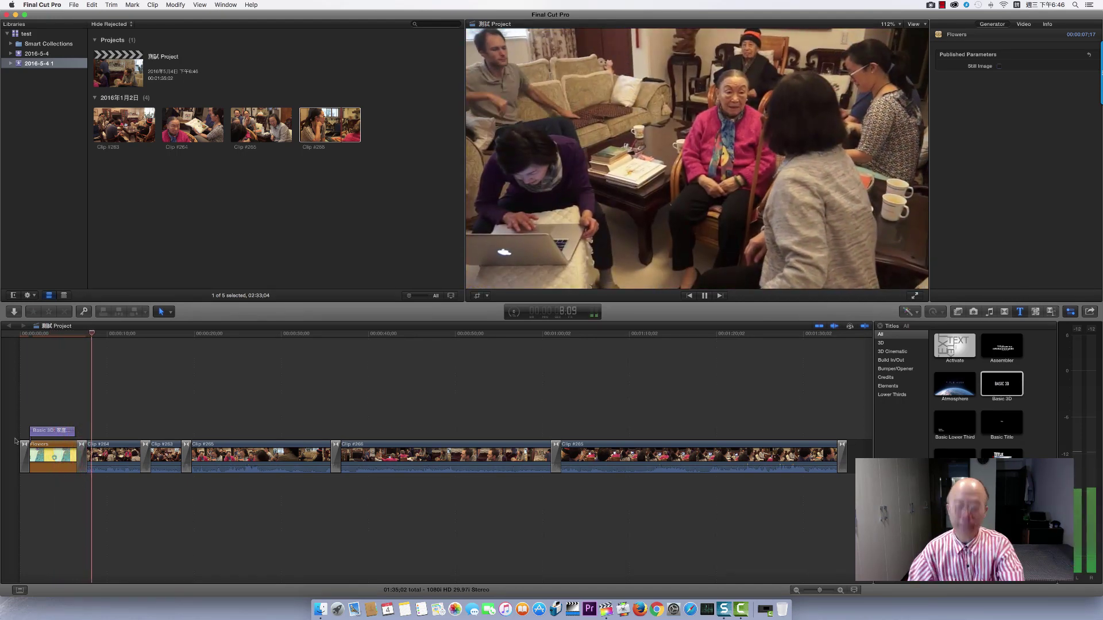
pyautogui.press('space')
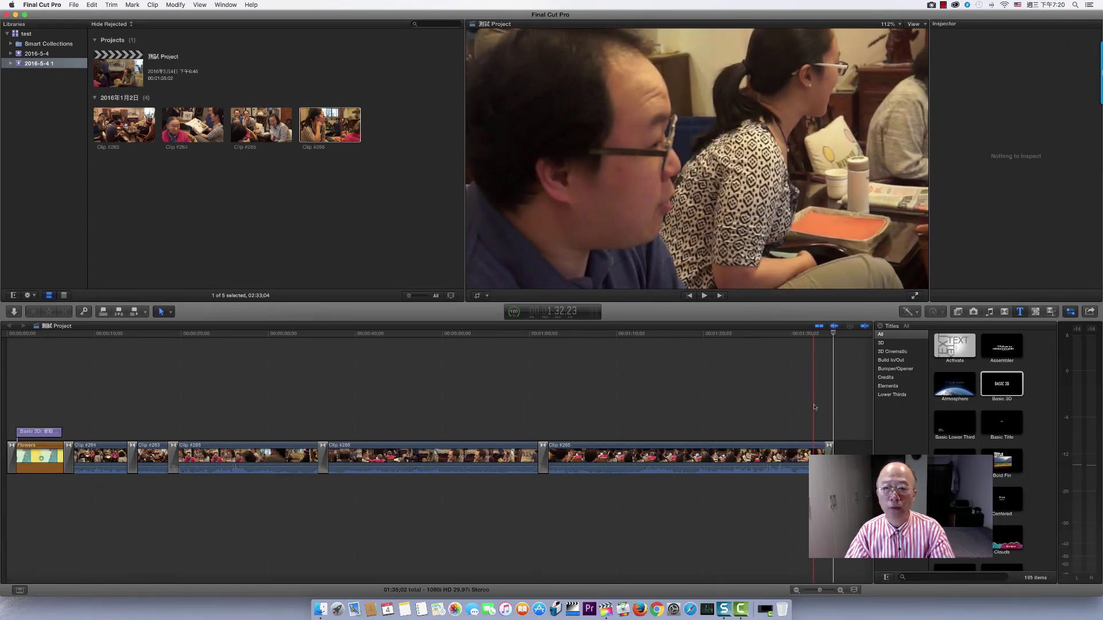
# Step: Drop a four-second Boogie Lights title after the last clip and select it
pyautogui.click(1019, 311)
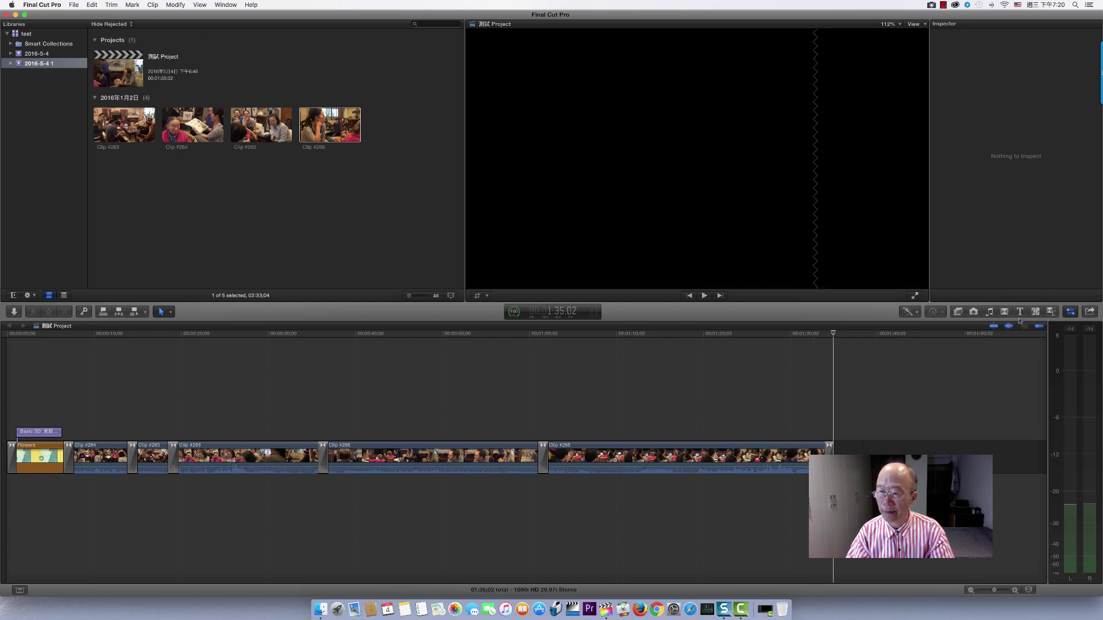
pyautogui.click(1019, 313)
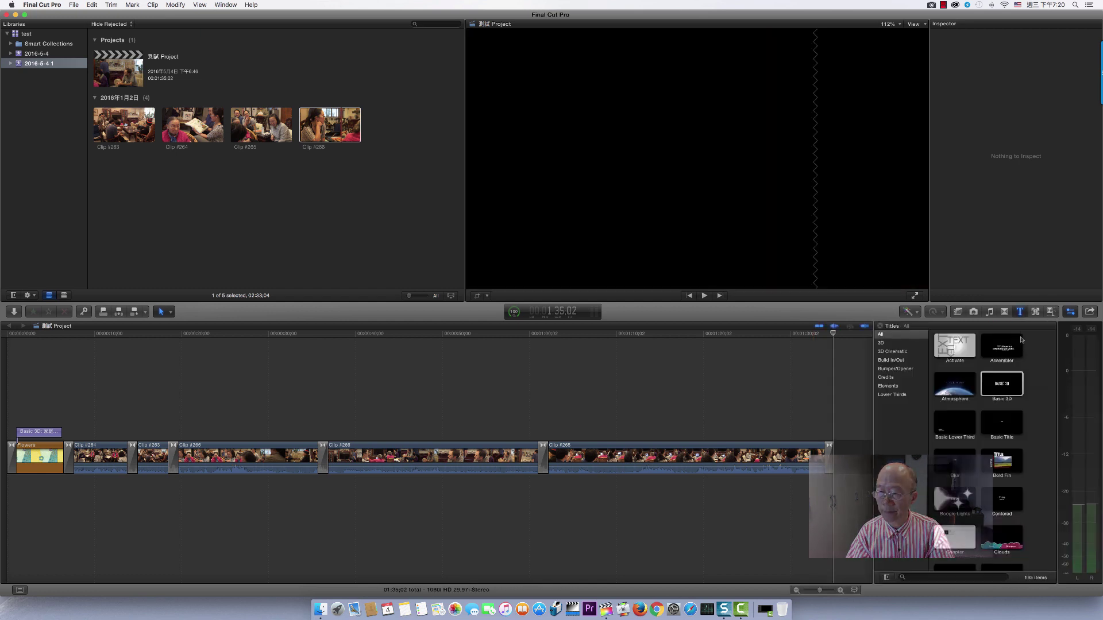
pyautogui.click(1006, 386)
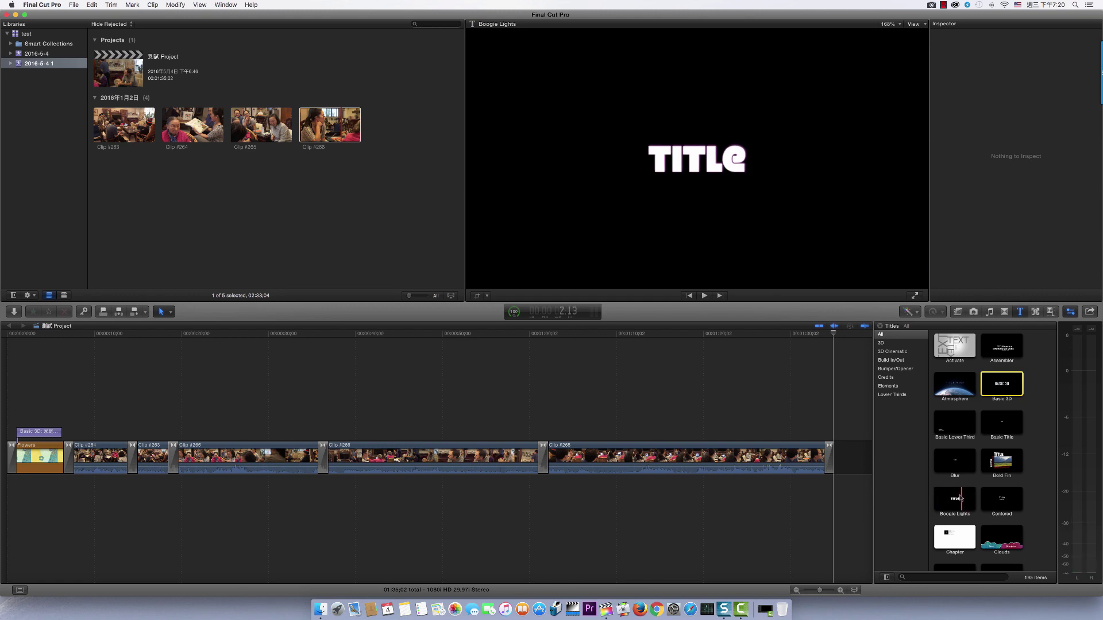
pyautogui.moveTo(957, 499); pyautogui.dragTo(836, 459)
pyautogui.click(857, 459)
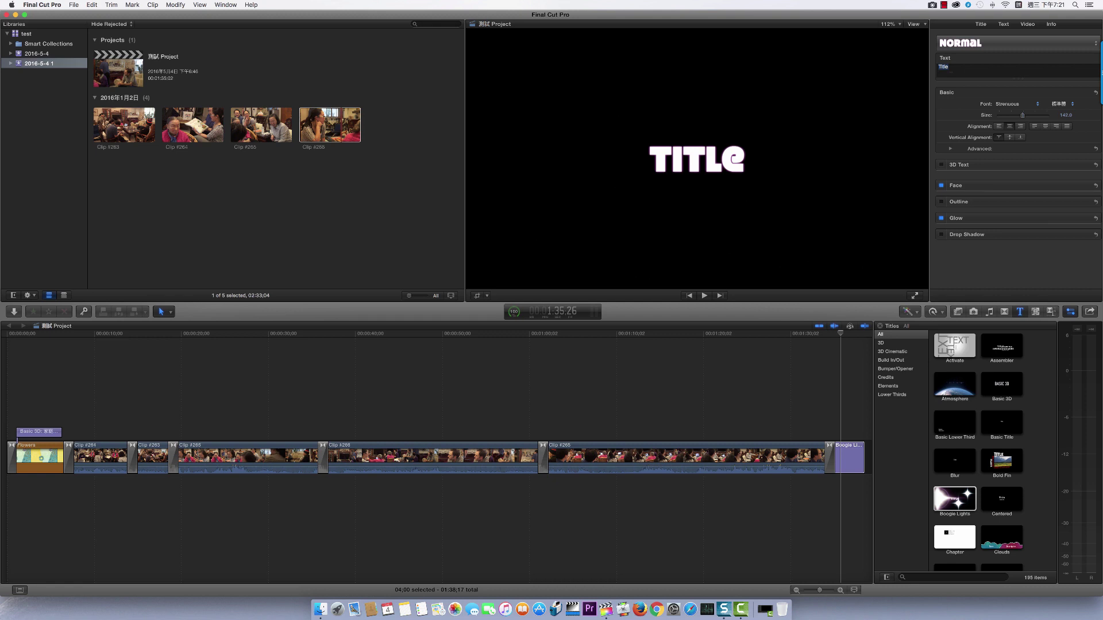
# Step: Change the closing title's text to 謝謝收看 and play back the ending
pyautogui.write('xxshouka')
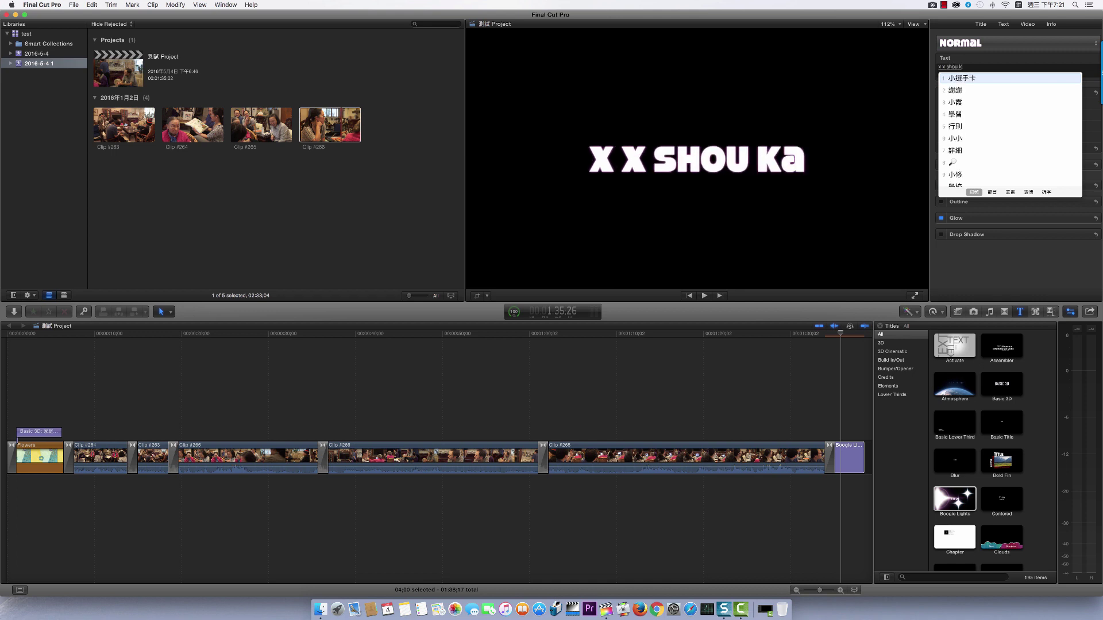
pyautogui.write('n')
pyautogui.press('space')
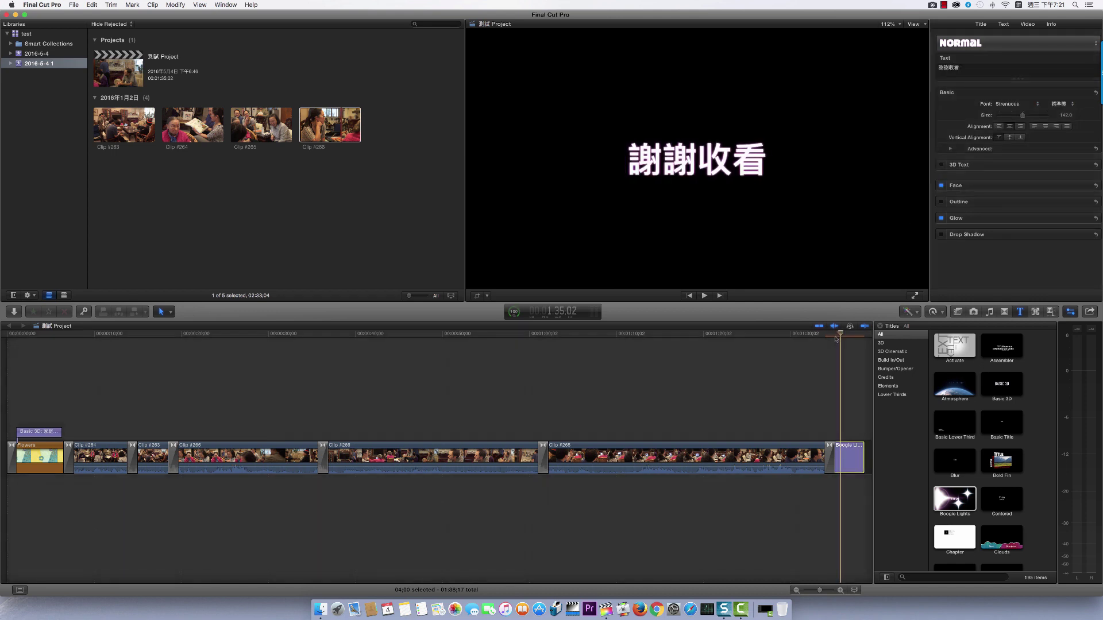
pyautogui.click(824, 341)
pyautogui.press('space')
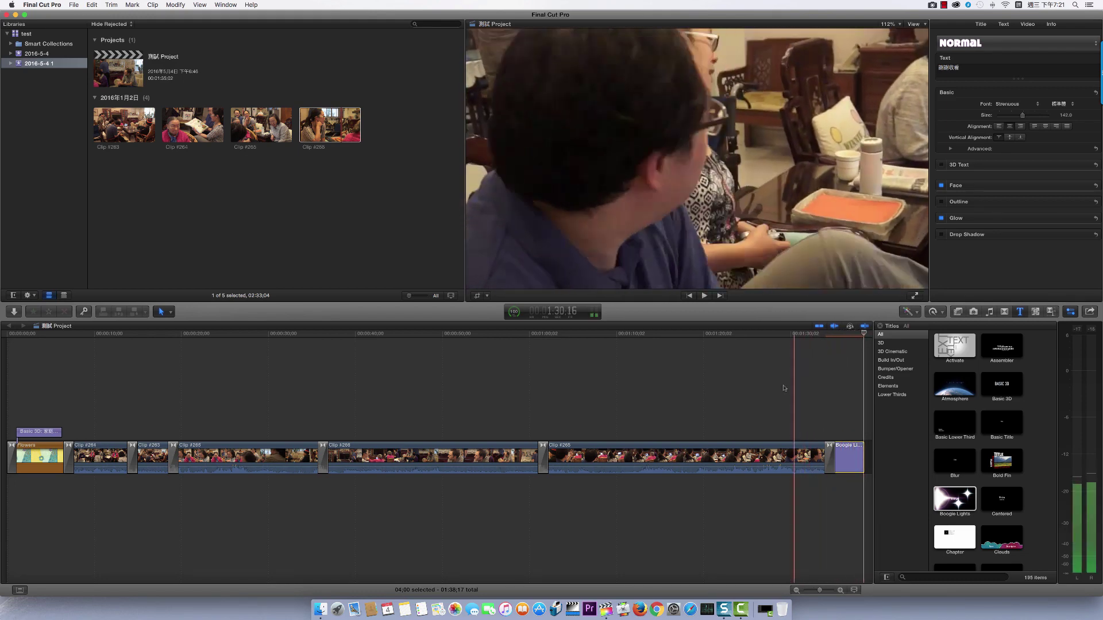
pyautogui.hscroll(-2, 376, 417)
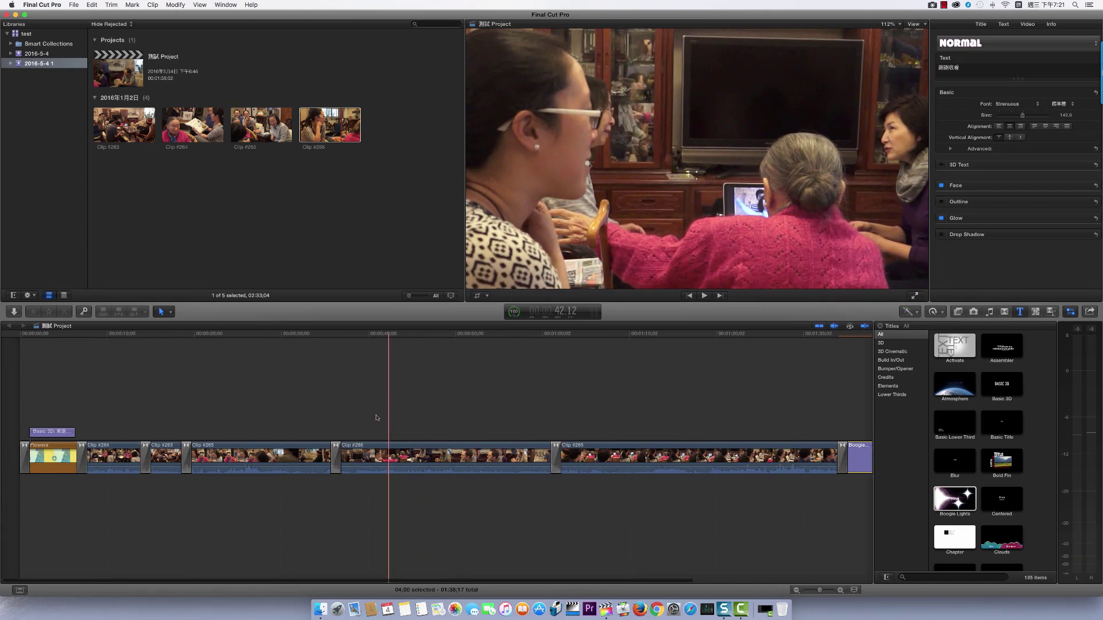